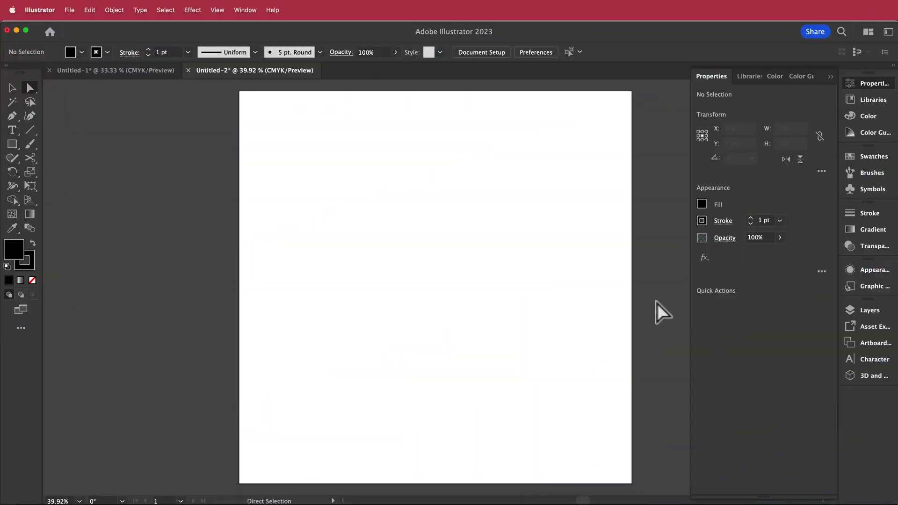
Step: Draw a square about 893 px wide on the blank artboard and set its fill to none
{"action": "left_click", "coordinate": [143, 73]}
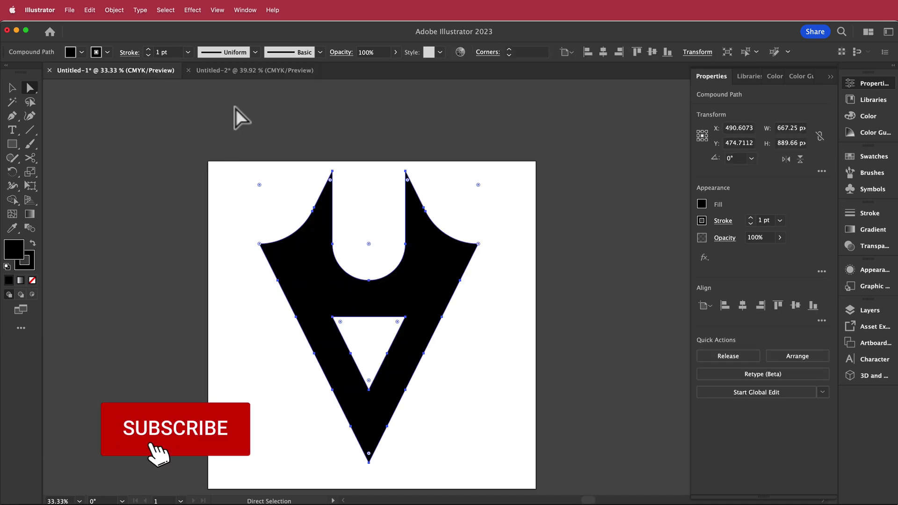
{"action": "left_click", "coordinate": [243, 73]}
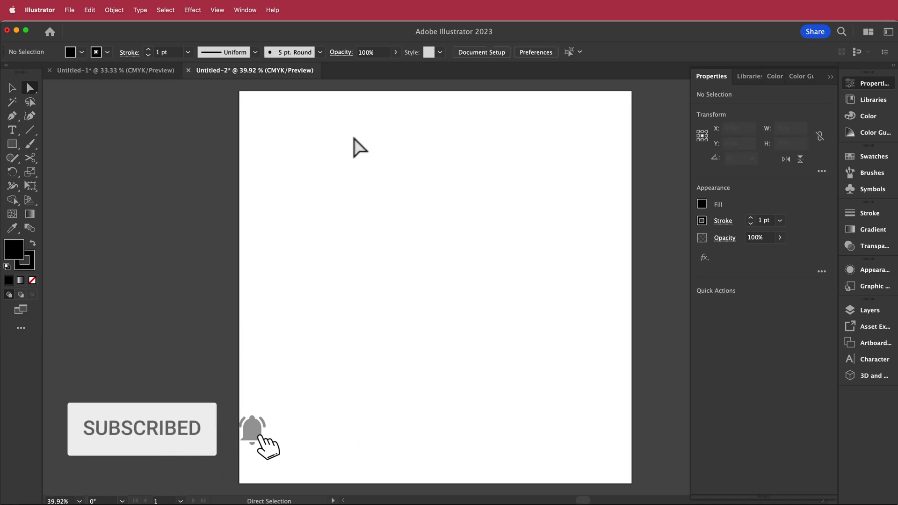
{"action": "left_click", "coordinate": [12, 146]}
{"action": "left_click_drag", "start_coordinate": [261, 116], "coordinate": [612, 456]}
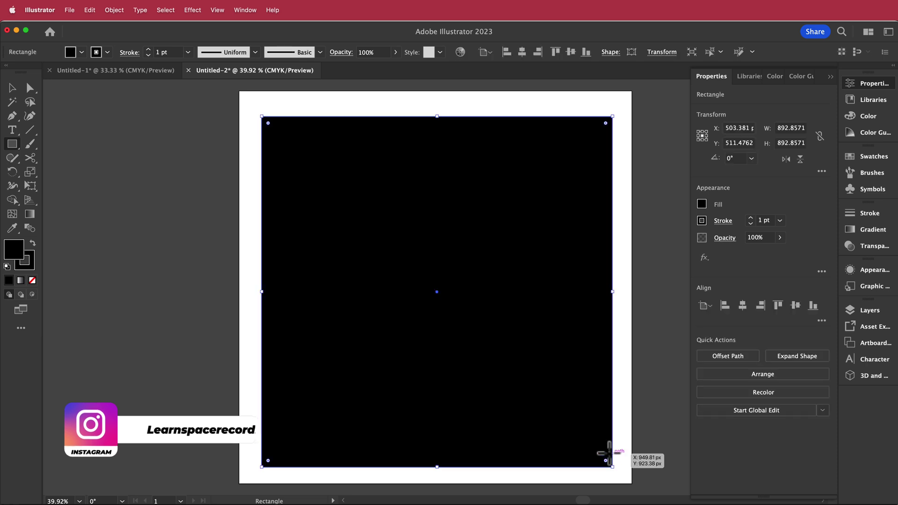
{"action": "left_click", "coordinate": [81, 52]}
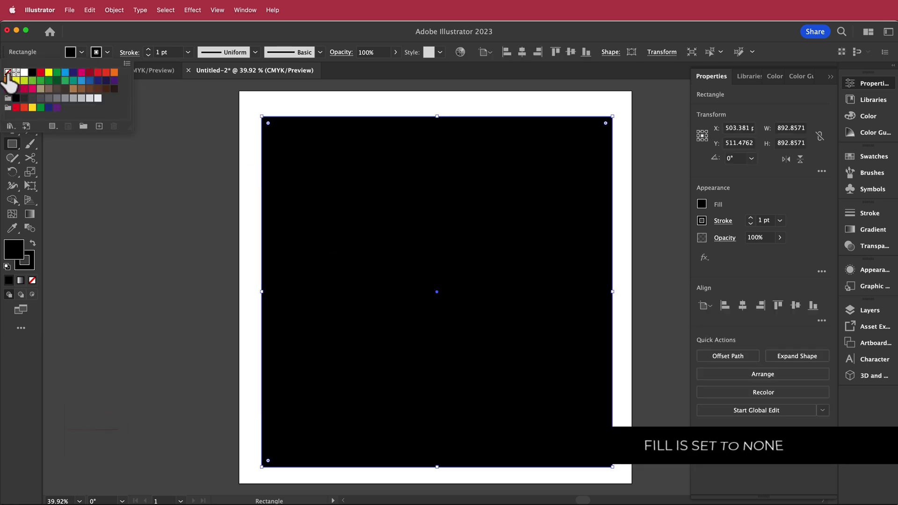
{"action": "left_click", "coordinate": [8, 72]}
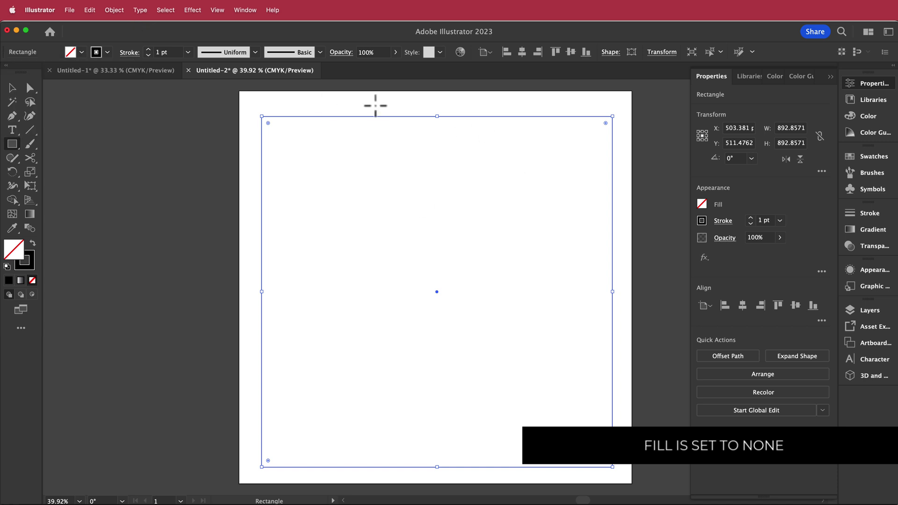
Step: Split the square into a grid of 9 rows and 9 columns
{"action": "left_click", "coordinate": [117, 10]}
{"action": "mouse_move", "coordinate": [172, 266]}
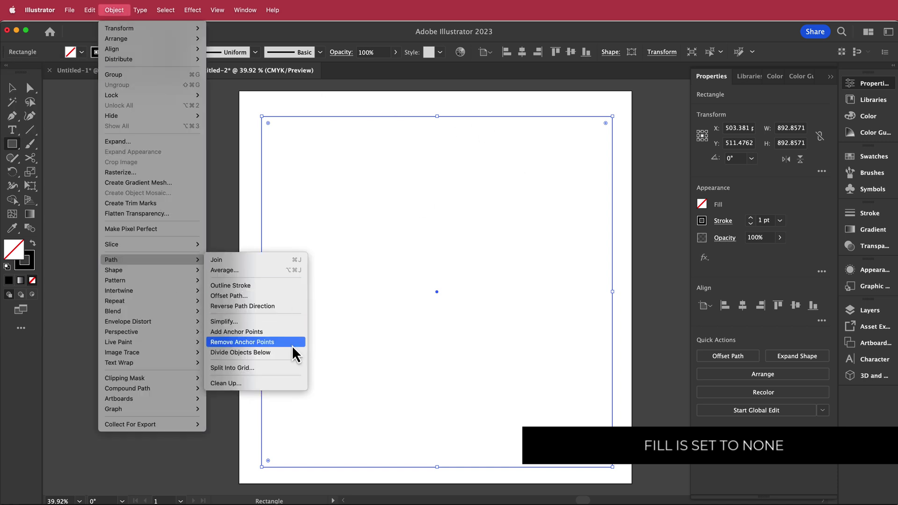
{"action": "left_click", "coordinate": [284, 369]}
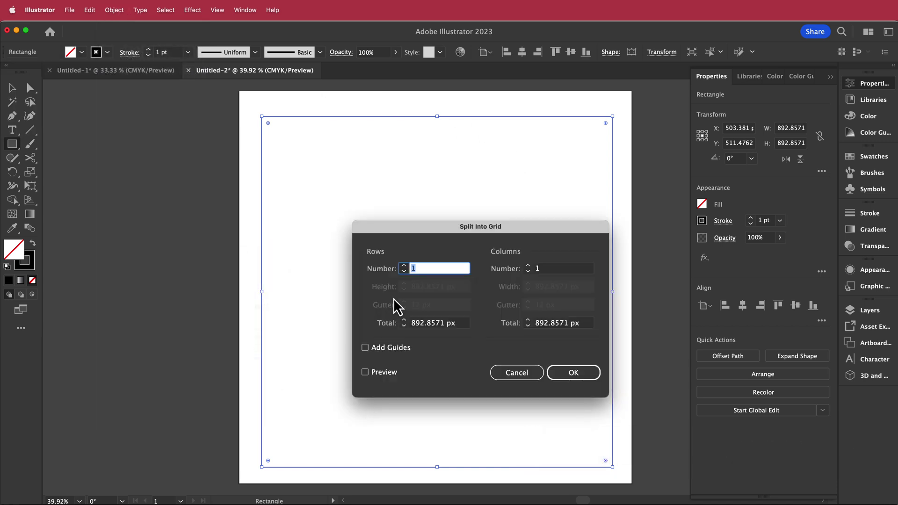
{"action": "type", "text": "9"}
{"action": "left_click", "coordinate": [552, 268]}
{"action": "type", "text": "9"}
{"action": "left_click", "coordinate": [574, 373]}
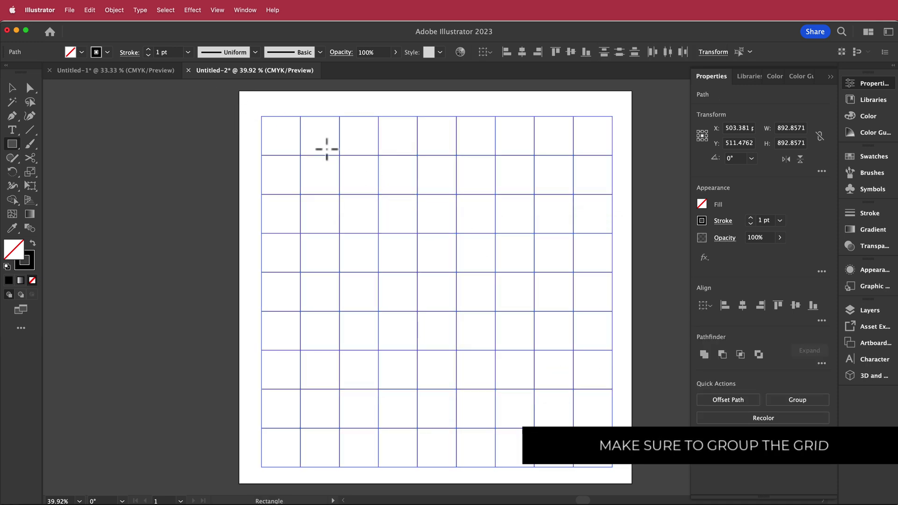
Step: Group all the grid cells and paste a copy of the grid in front
{"action": "left_click", "coordinate": [114, 11]}
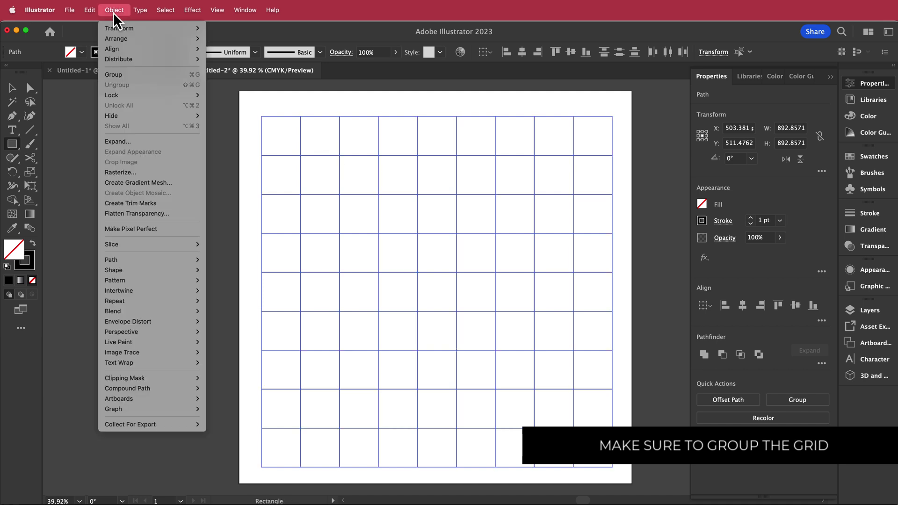
{"action": "left_click", "coordinate": [126, 74]}
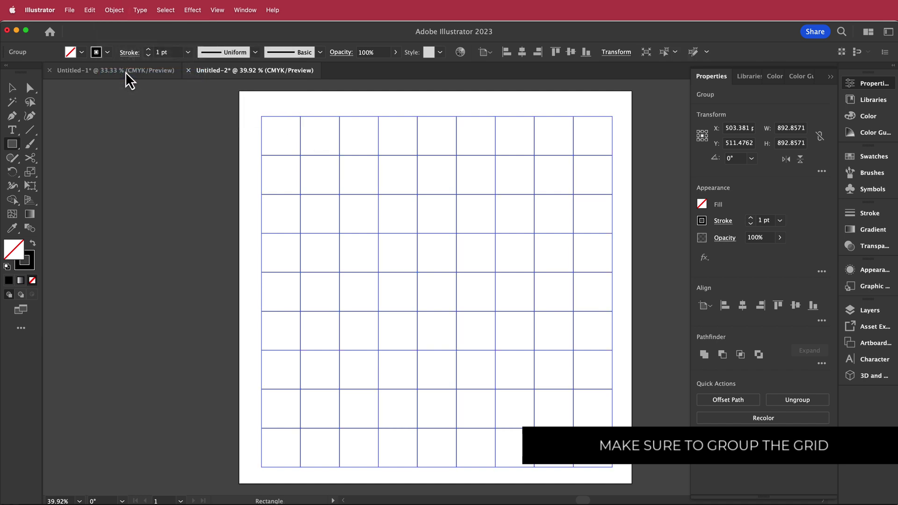
{"action": "left_click", "coordinate": [89, 10]}
{"action": "left_click", "coordinate": [119, 91]}
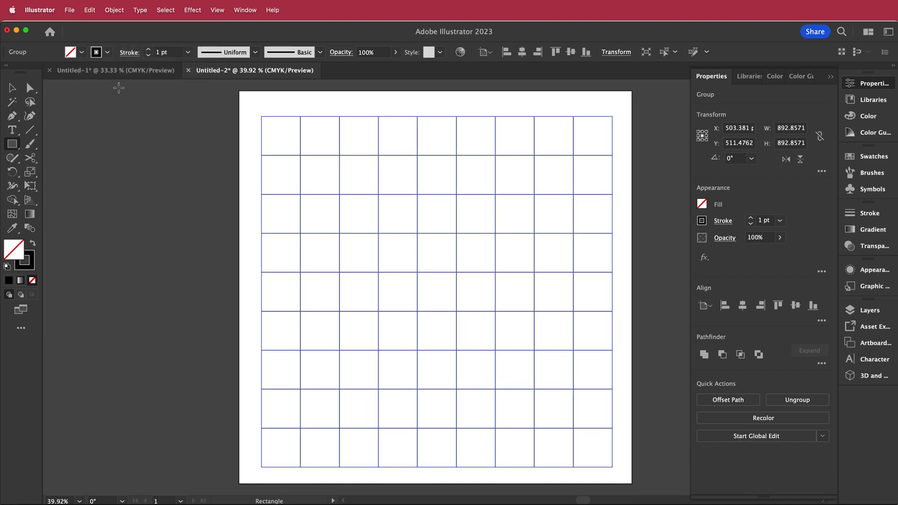
Step: Shear the grid copy leftward with Free Transform until its lower midpoint meets the original grid's lower-left corner
{"action": "left_click", "coordinate": [34, 191]}
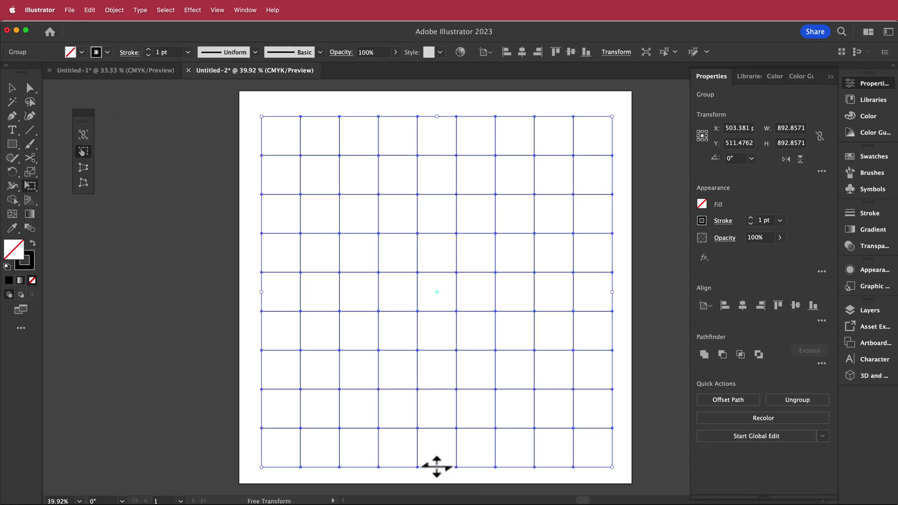
{"action": "left_click_drag", "start_coordinate": [436, 466], "coordinate": [262, 466]}
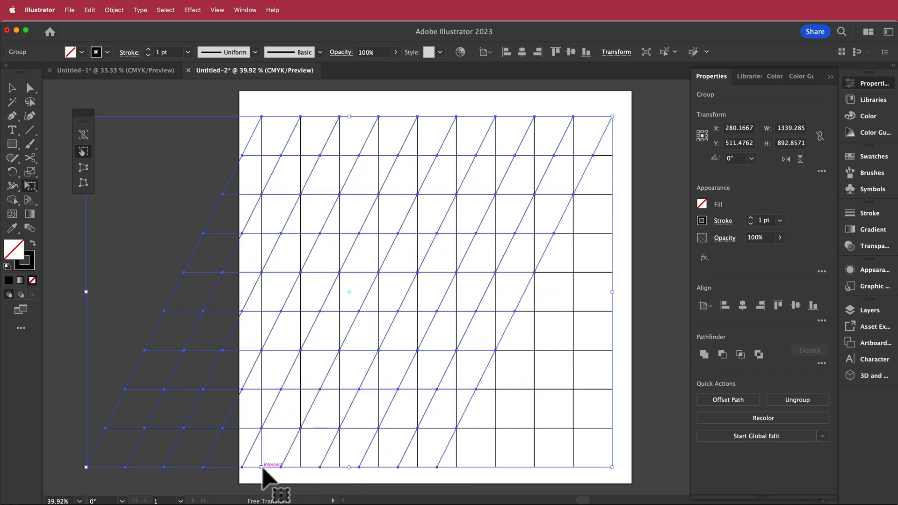
{"action": "key", "text": "v"}
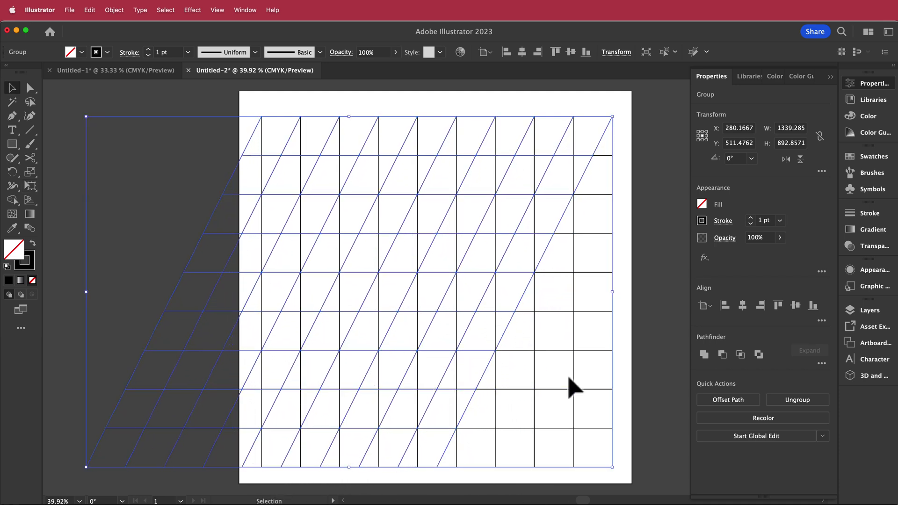
Step: Copy the upright grid, paste it in front, and shear it rightward until its lower midpoint meets the original's lower-right corner
{"action": "left_click", "coordinate": [594, 389]}
{"action": "key", "text": "super"}
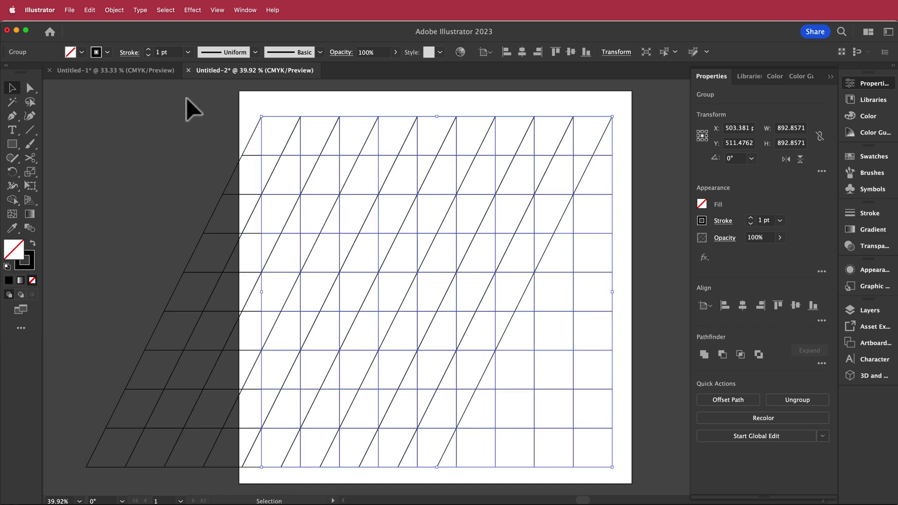
{"action": "left_click", "coordinate": [87, 10]}
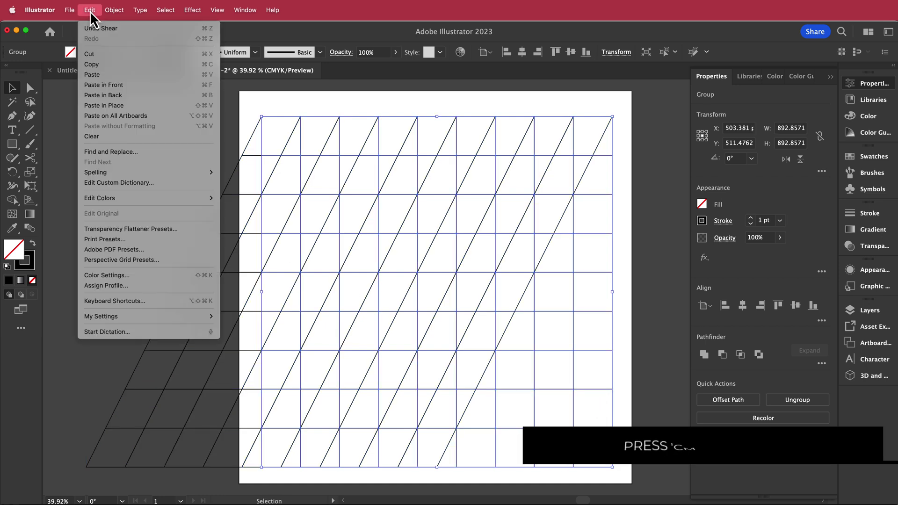
{"action": "left_click", "coordinate": [127, 85]}
{"action": "left_click", "coordinate": [30, 186]}
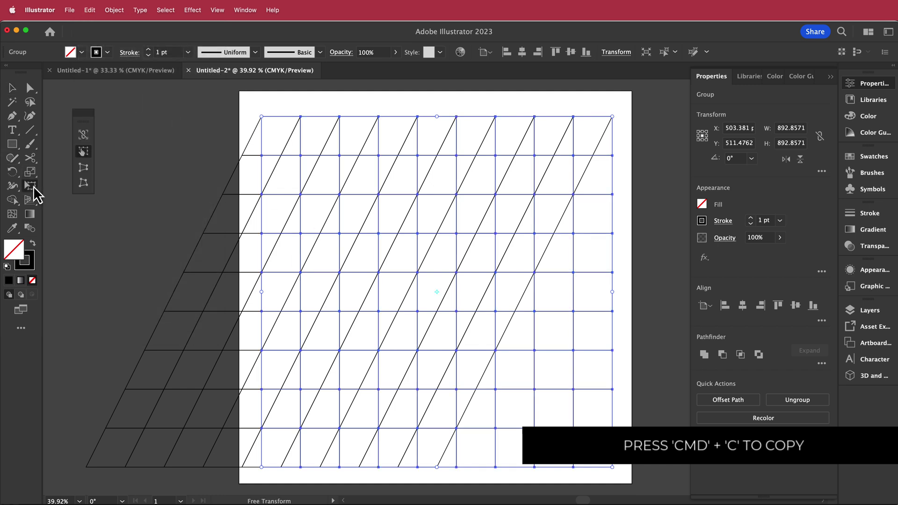
{"action": "left_click_drag", "start_coordinate": [431, 467], "coordinate": [603, 466]}
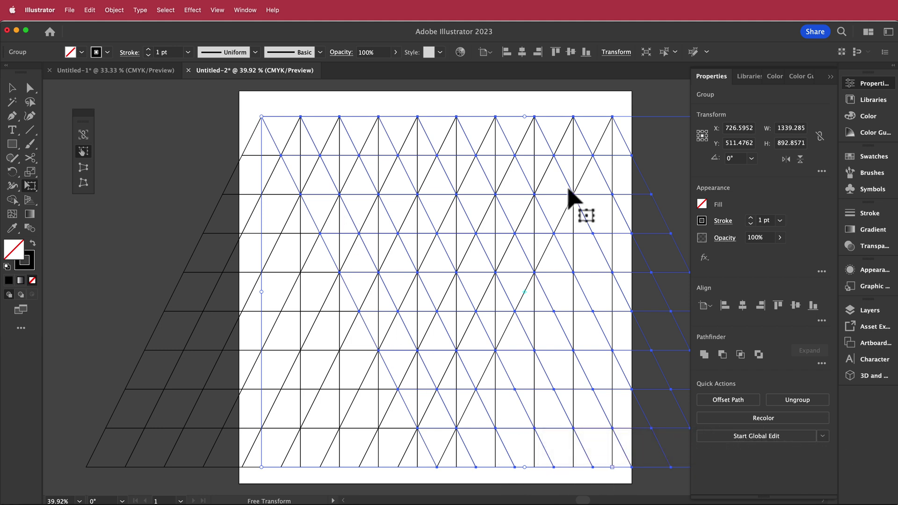
{"action": "key", "text": "v"}
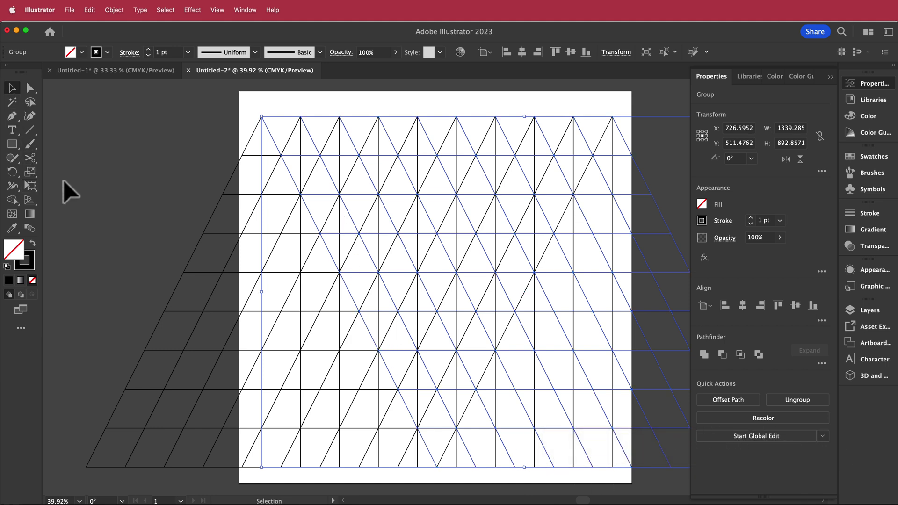
Step: Merge grid cells into a symmetrical, black-filled pointed logo shape with the Shape Builder tool after swapping fill and stroke
{"action": "left_click", "coordinate": [12, 200]}
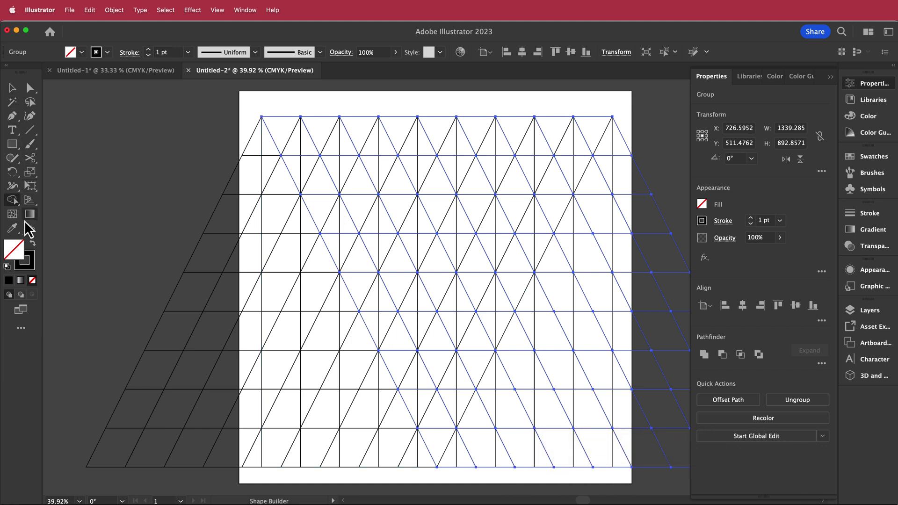
{"action": "left_click", "coordinate": [32, 243]}
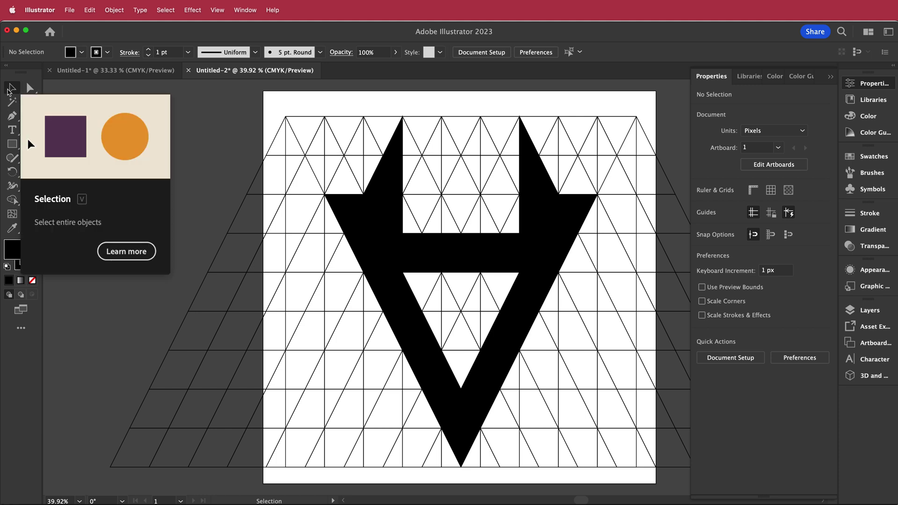
Step: Isolate the group, cut the merged black logo shape out of it, and exit isolation mode
{"action": "left_click", "coordinate": [398, 252]}
{"action": "double_click", "coordinate": [399, 253]}
{"action": "left_click", "coordinate": [399, 255]}
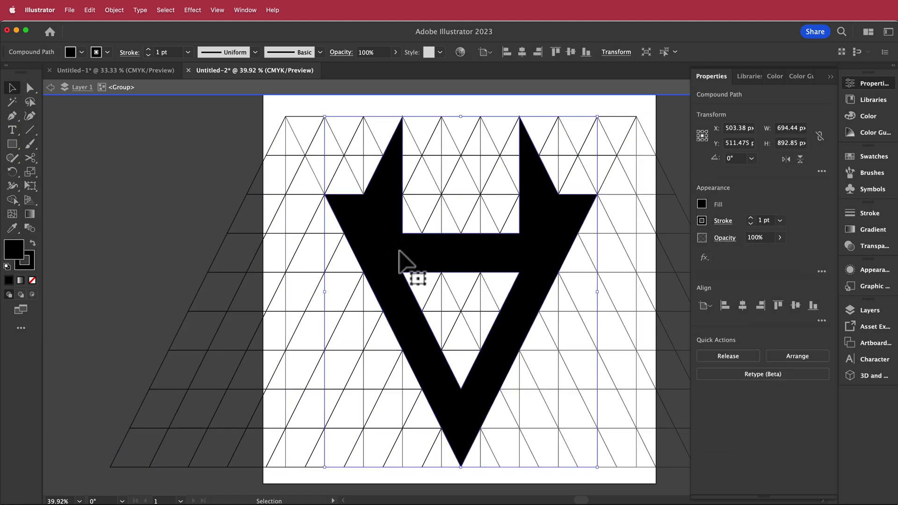
{"action": "key", "text": "Delete"}
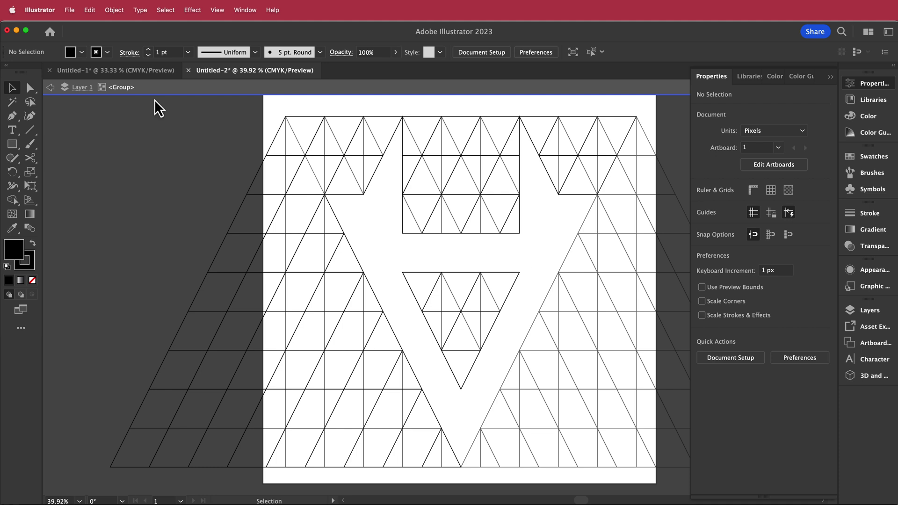
{"action": "left_click", "coordinate": [50, 87]}
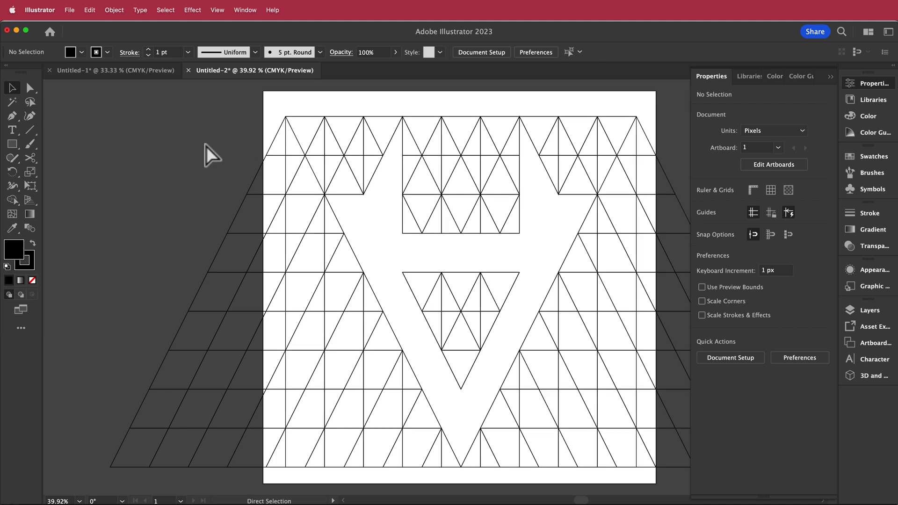
Step: Delete the leftover grid lines and paste the logo shape, centered on the artboard at X 500 px, Y 500 px
{"action": "key", "text": "super+a"}
{"action": "key", "text": "Delete"}
{"action": "key", "text": "super+shift+v"}
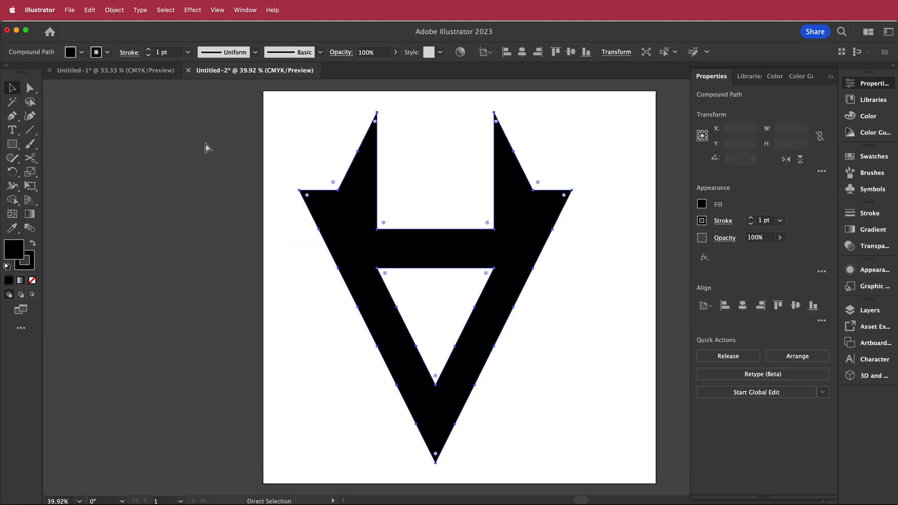
{"action": "left_click_drag", "start_coordinate": [465, 254], "coordinate": [487, 254]}
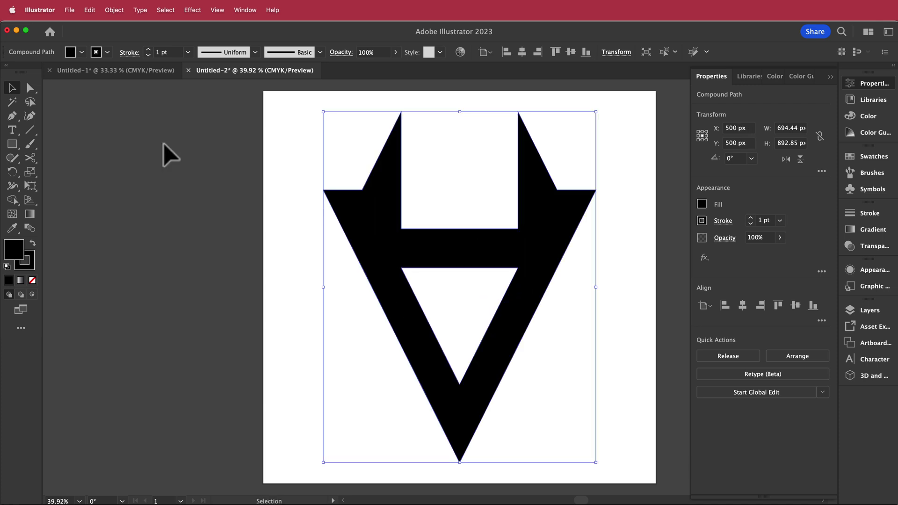
Step: Round the two concave outer corners beside the logo's horns to a radius of about 160.5 px
{"action": "left_click", "coordinate": [30, 92]}
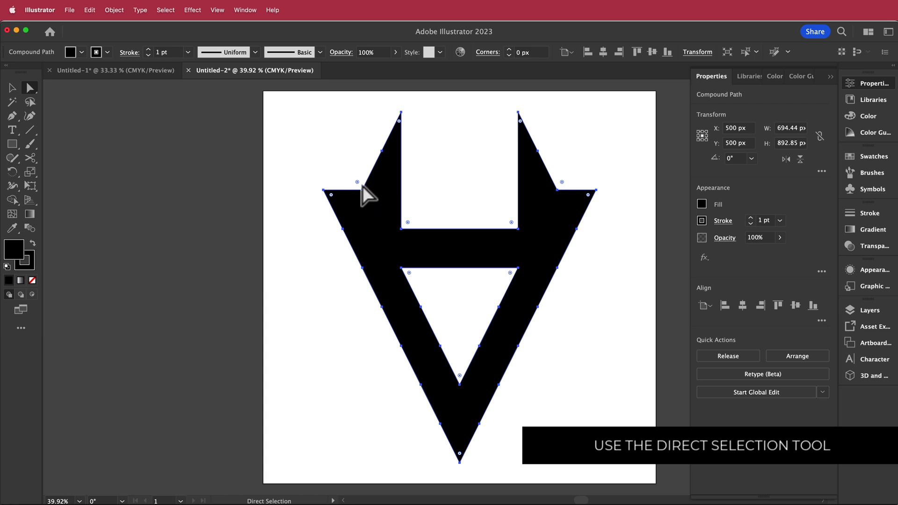
{"action": "left_click_drag", "start_coordinate": [561, 182], "coordinate": [613, 130]}
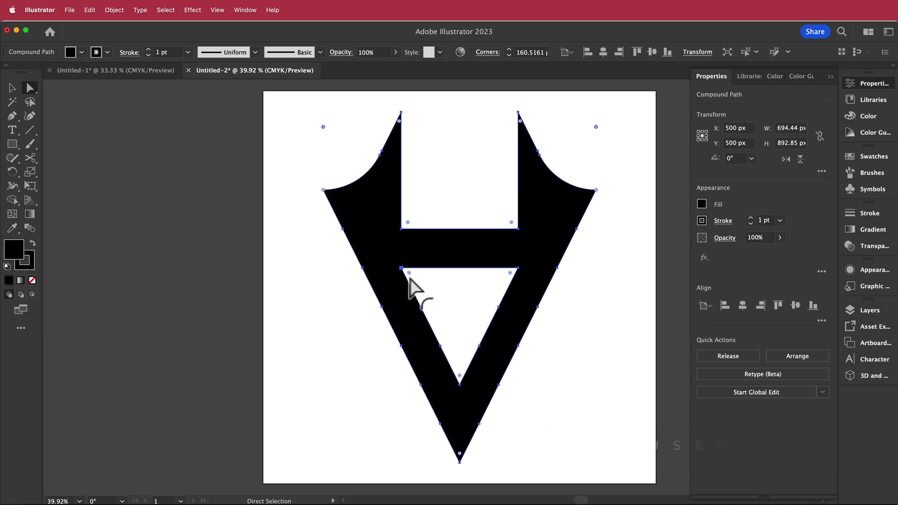
Step: Round the inner triangle's two upper corners to about 68.6 px and the upper cutout's two lower corners to about 148.8 px
{"action": "left_click", "coordinate": [510, 275], "text": "shift"}
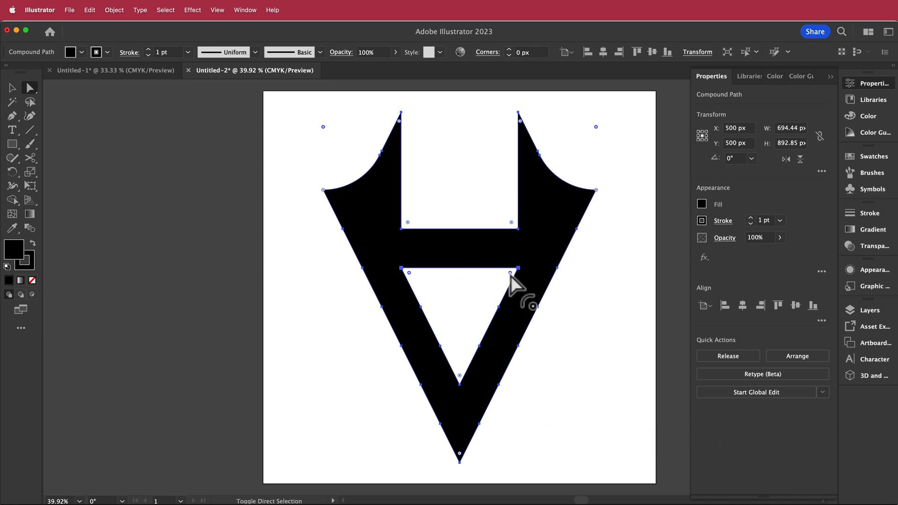
{"action": "left_click_drag", "start_coordinate": [511, 276], "coordinate": [484, 354]}
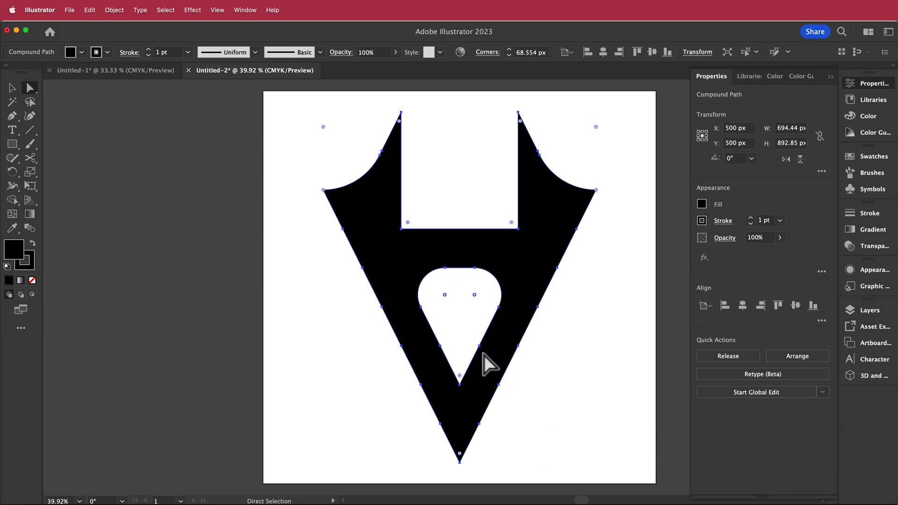
{"action": "left_click", "coordinate": [408, 227]}
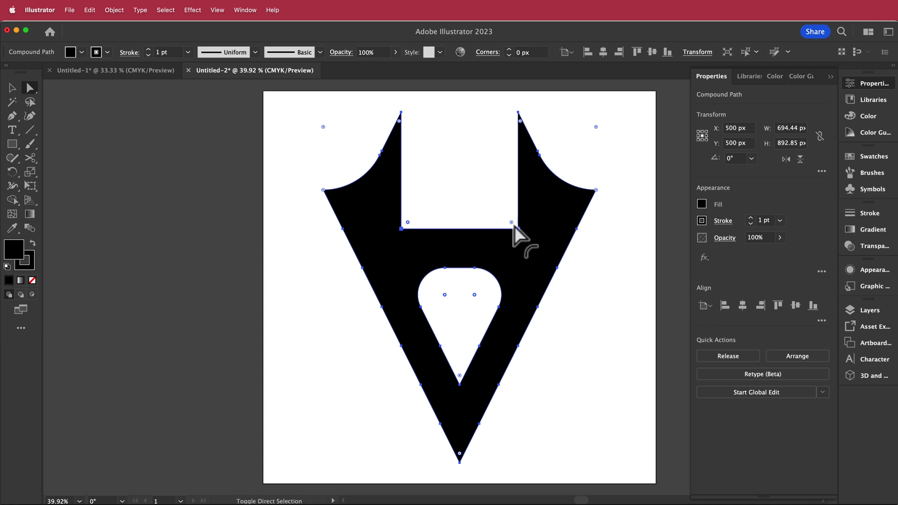
{"action": "left_click_drag", "start_coordinate": [512, 225], "coordinate": [472, 150]}
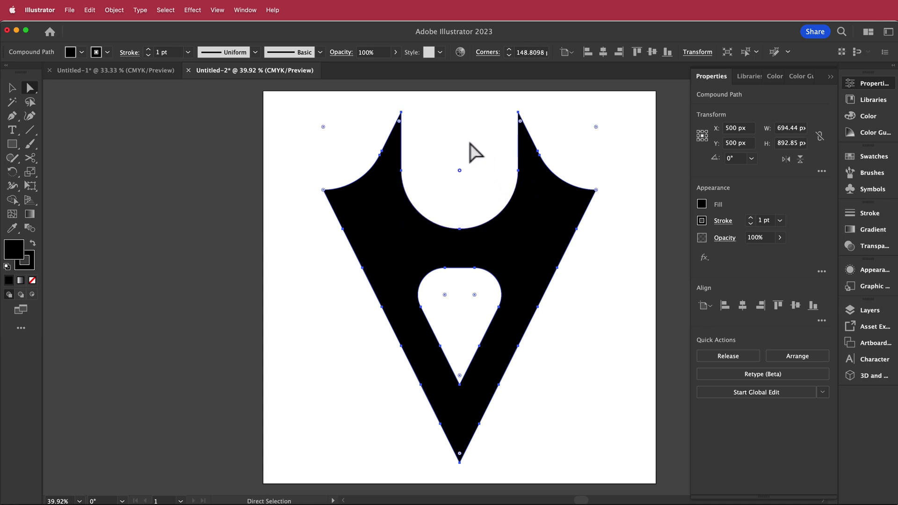
Step: Switch to After Effects and create a new composition using the 1920 x 1080 30FPS preset
{"action": "left_click", "coordinate": [142, 72]}
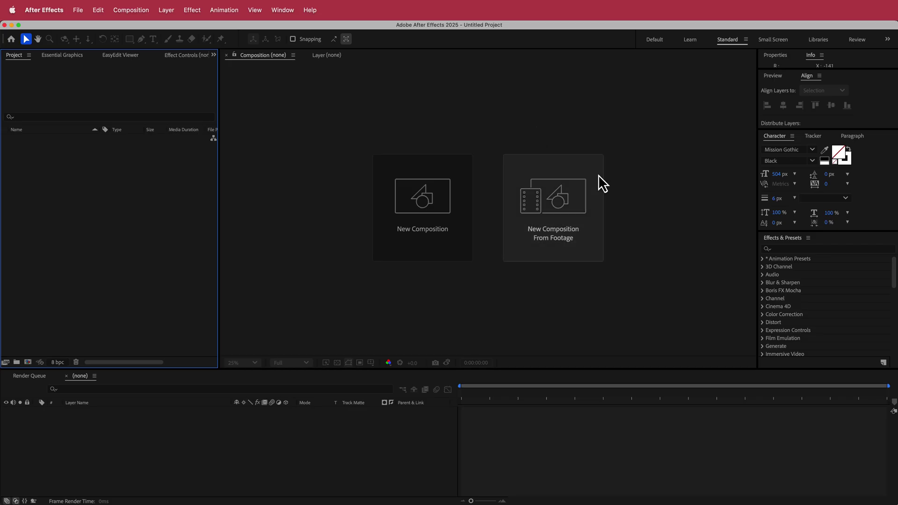
{"action": "left_click", "coordinate": [423, 217]}
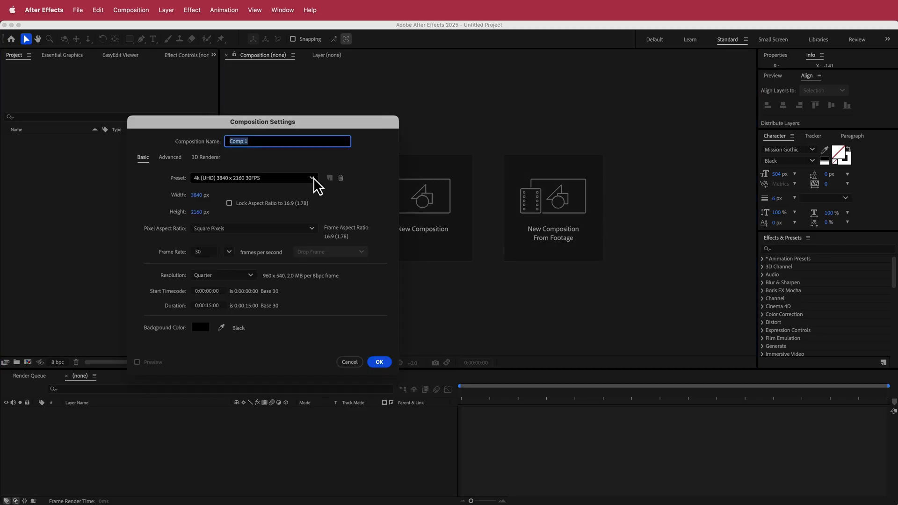
{"action": "left_click", "coordinate": [313, 178]}
{"action": "left_click", "coordinate": [242, 503]}
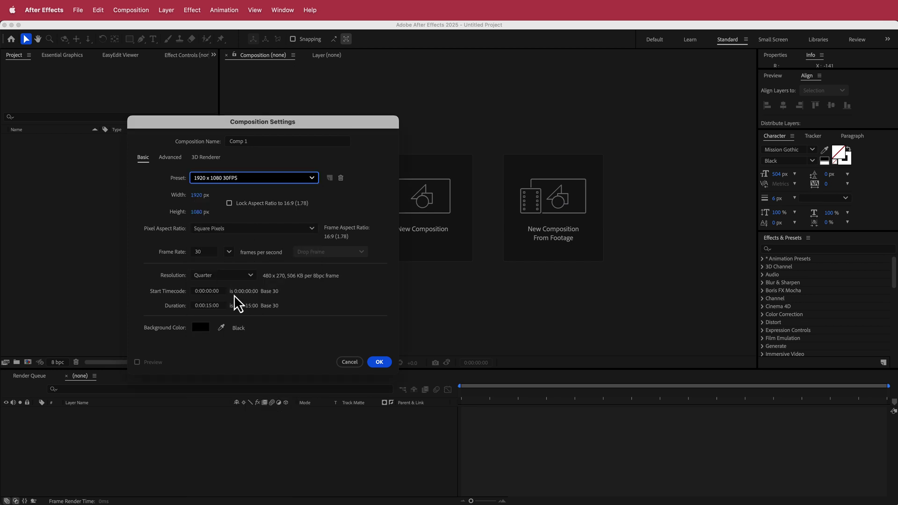
{"action": "left_click", "coordinate": [379, 362]}
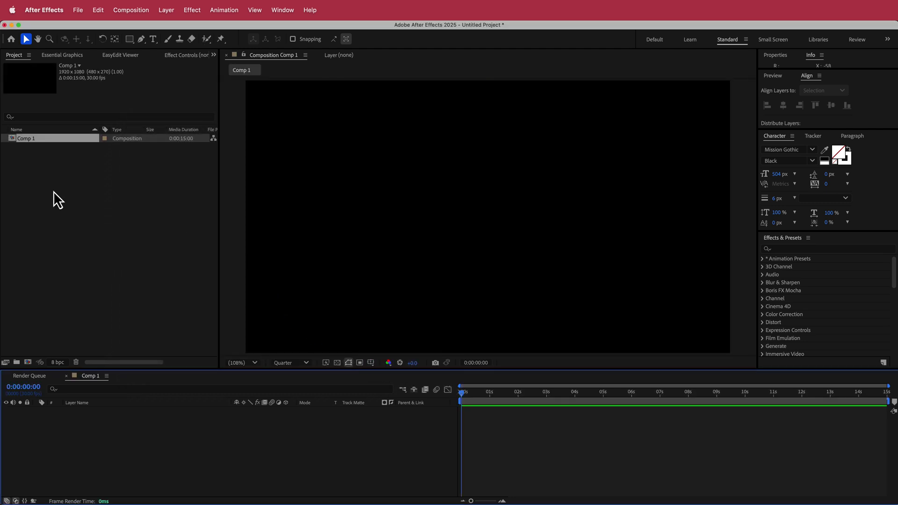
Step: Import the file V-LOGO.png into the project
{"action": "right_click", "coordinate": [48, 177]}
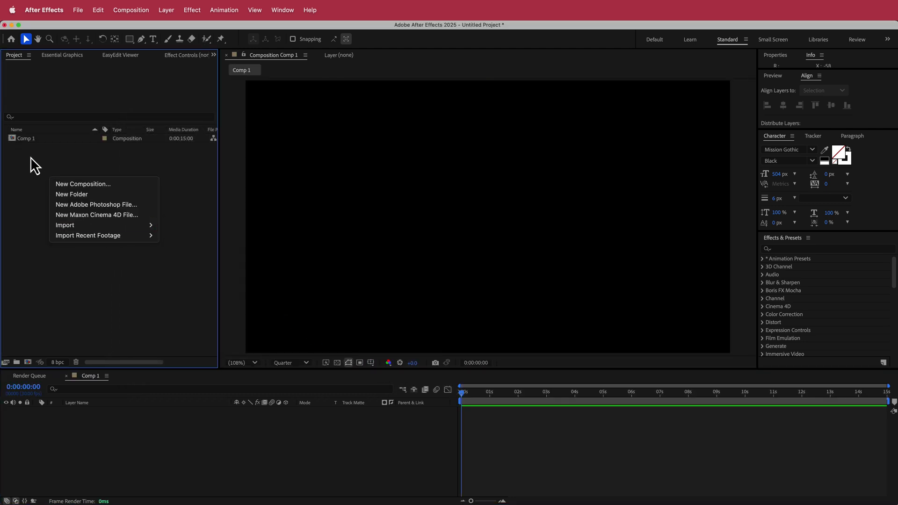
{"action": "mouse_move", "coordinate": [77, 230]}
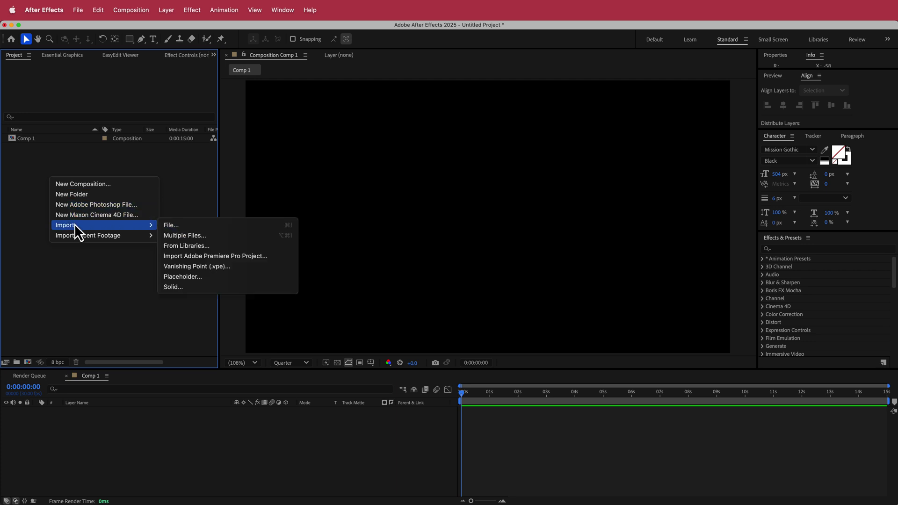
{"action": "left_click", "coordinate": [173, 226]}
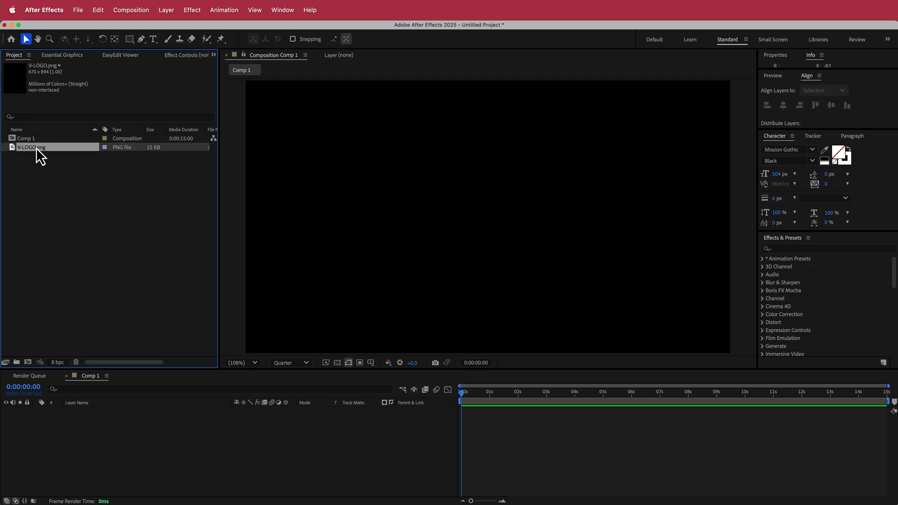
Step: Create a white 1920 x 1080 px solid layer named BG
{"action": "right_click", "coordinate": [123, 434]}
{"action": "mouse_move", "coordinate": [162, 442]}
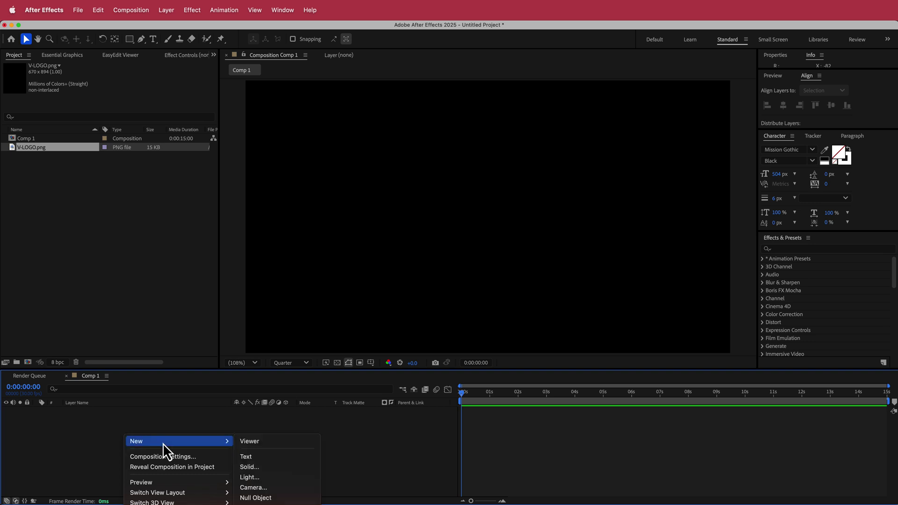
{"action": "left_click", "coordinate": [263, 467]}
{"action": "type", "text": "BG"}
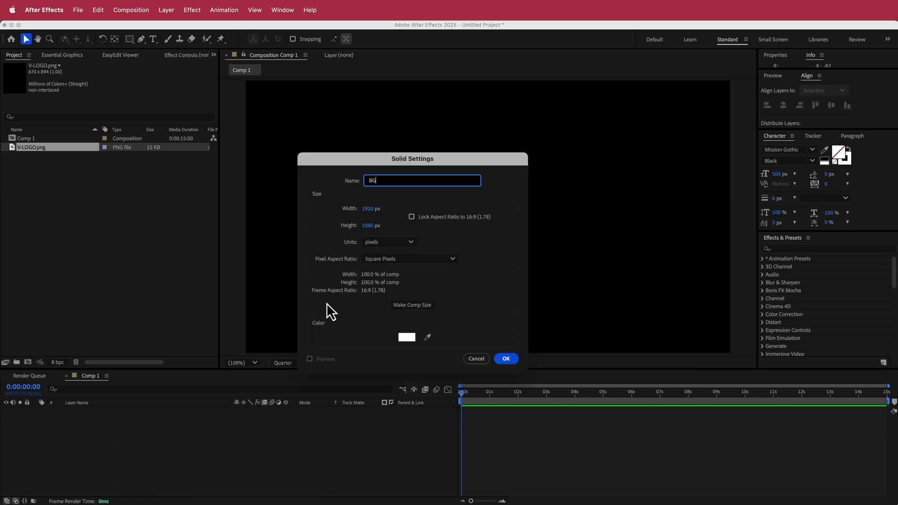
{"action": "left_click", "coordinate": [511, 361]}
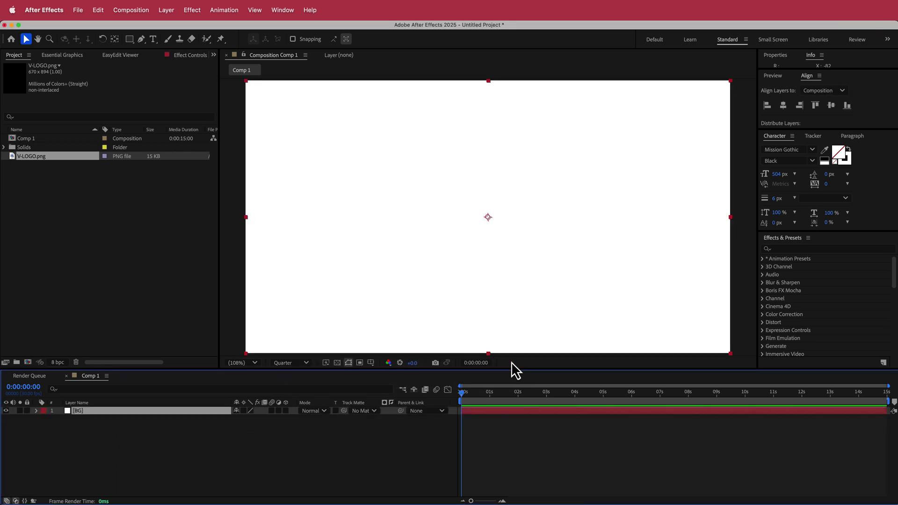
{"action": "right_click", "coordinate": [215, 434]}
{"action": "mouse_move", "coordinate": [243, 443]}
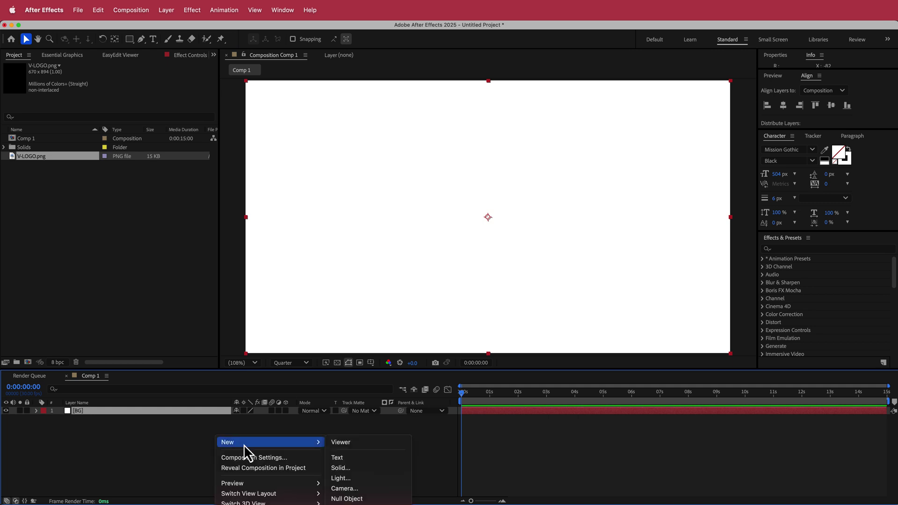
{"action": "left_click", "coordinate": [367, 468]}
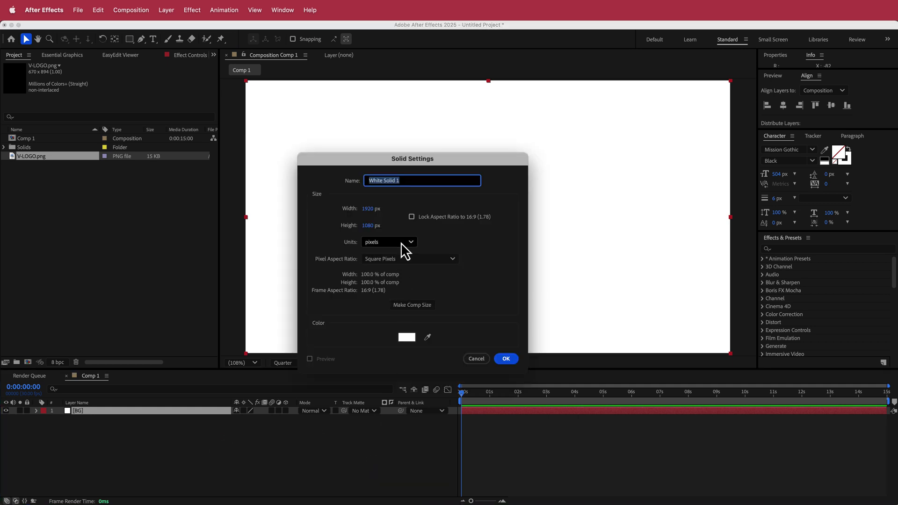
{"action": "left_click", "coordinate": [408, 339]}
{"action": "left_click_drag", "start_coordinate": [96, 245], "coordinate": [28, 301]}
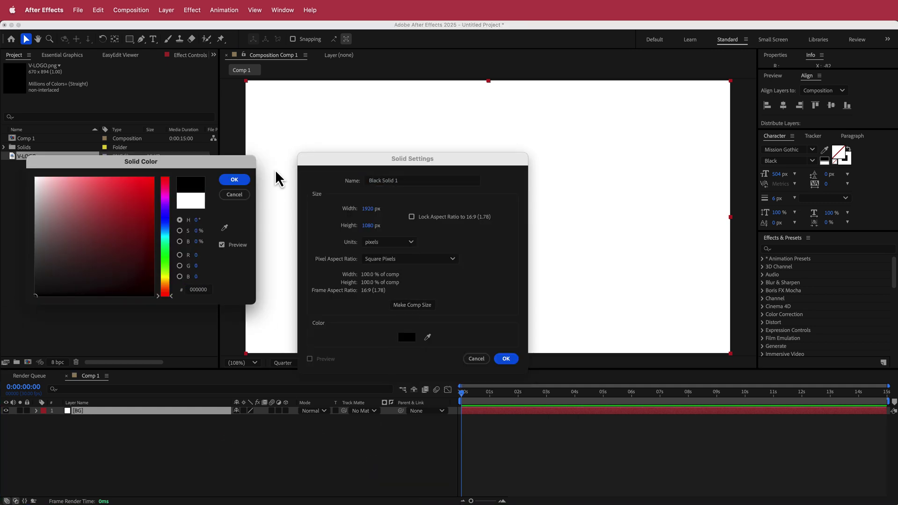
{"action": "left_click", "coordinate": [234, 181]}
{"action": "left_click", "coordinate": [507, 359]}
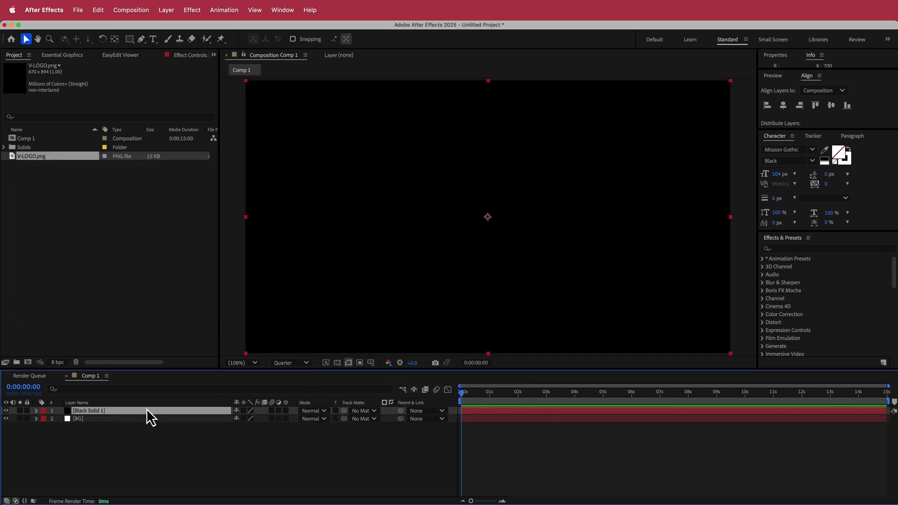
{"action": "left_click_drag", "start_coordinate": [113, 411], "coordinate": [111, 425]}
Step: Add V-LOGO.png to the composition as the uppermost layer and set the preview resolution to Half
{"action": "left_click_drag", "start_coordinate": [28, 156], "coordinate": [96, 408]}
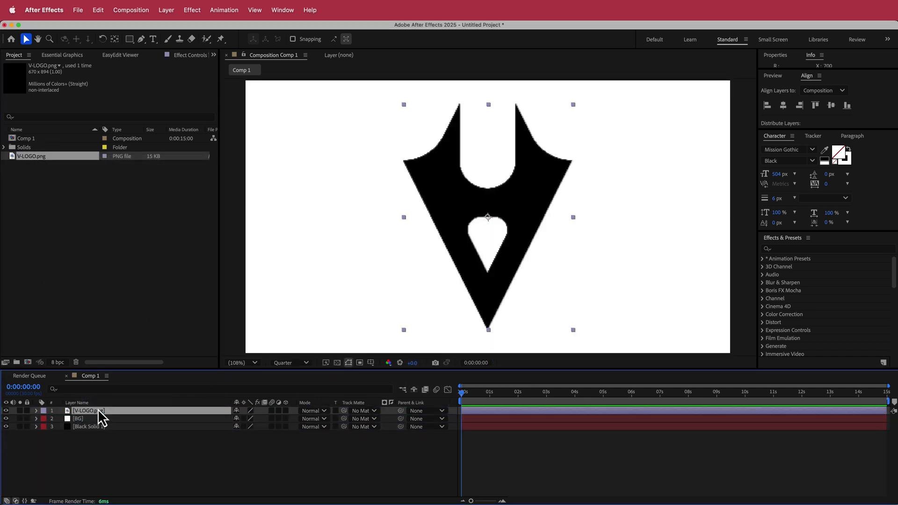
{"action": "left_click", "coordinate": [303, 363]}
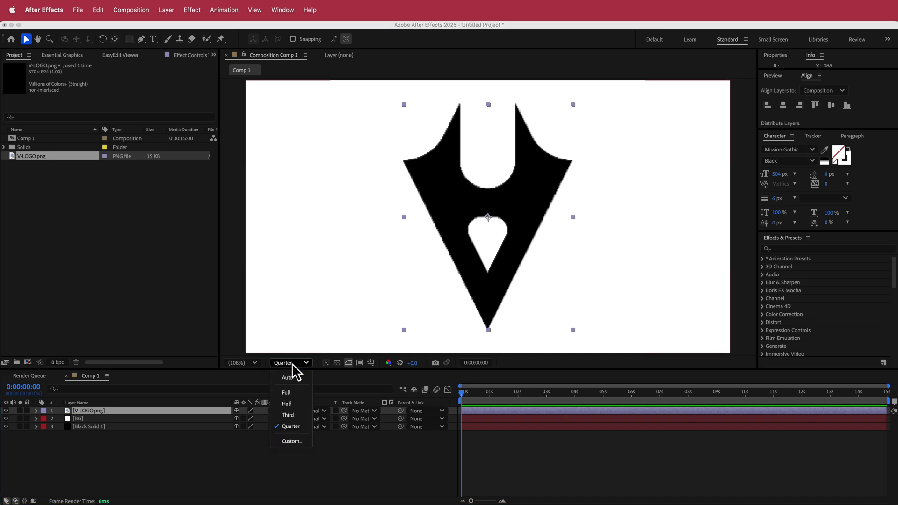
{"action": "left_click", "coordinate": [291, 405]}
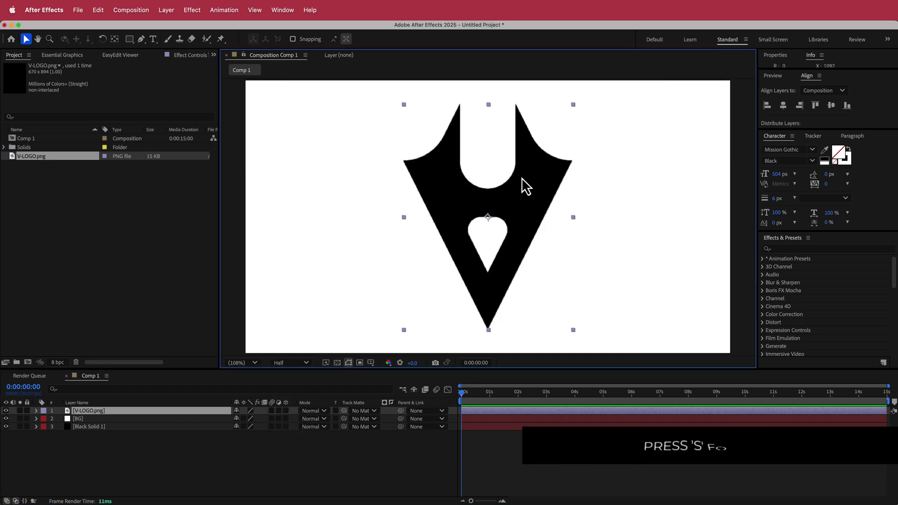
Step: Scale the V-LOGO.png layer down to 71%
{"action": "key", "text": "s"}
{"action": "left_click_drag", "start_coordinate": [248, 418], "coordinate": [229, 420]}
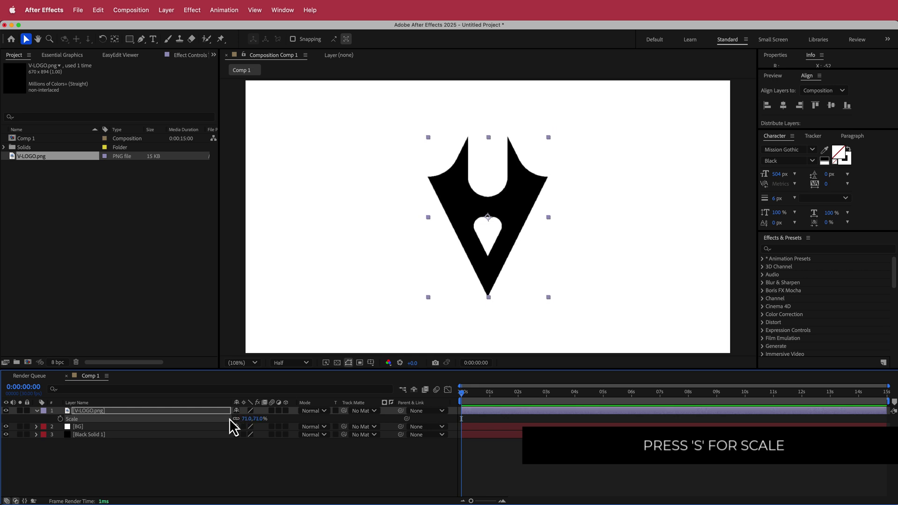
Step: Auto-trace the V-LOGO.png layer's alpha channel at the current frame, applying the masks to a new layer
{"action": "left_click", "coordinate": [97, 413]}
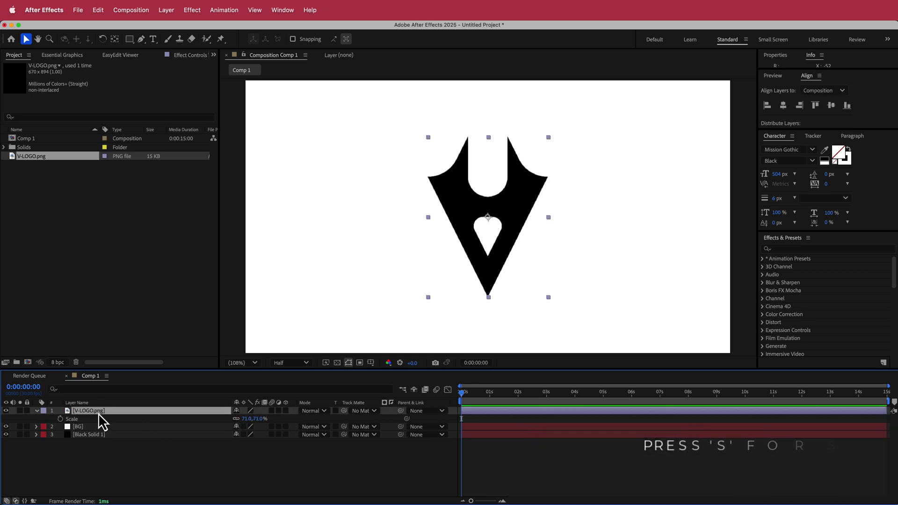
{"action": "left_click", "coordinate": [167, 11]}
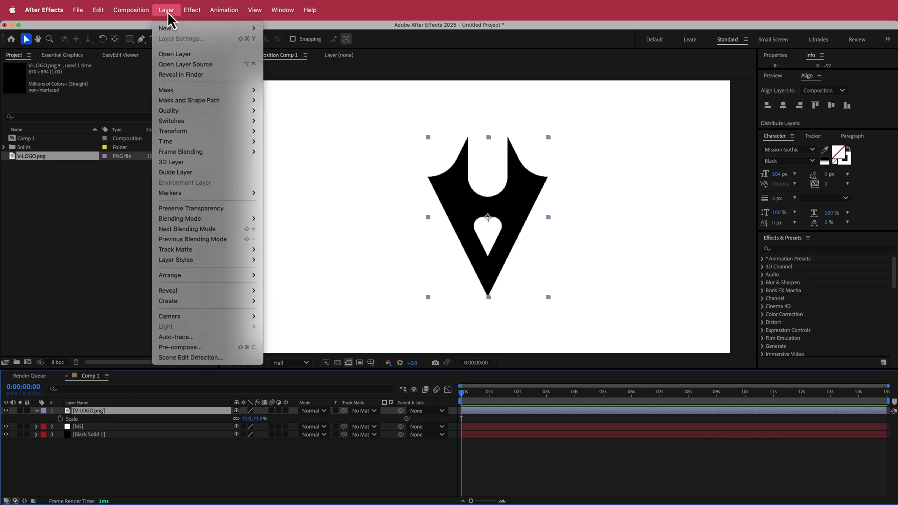
{"action": "left_click", "coordinate": [205, 338]}
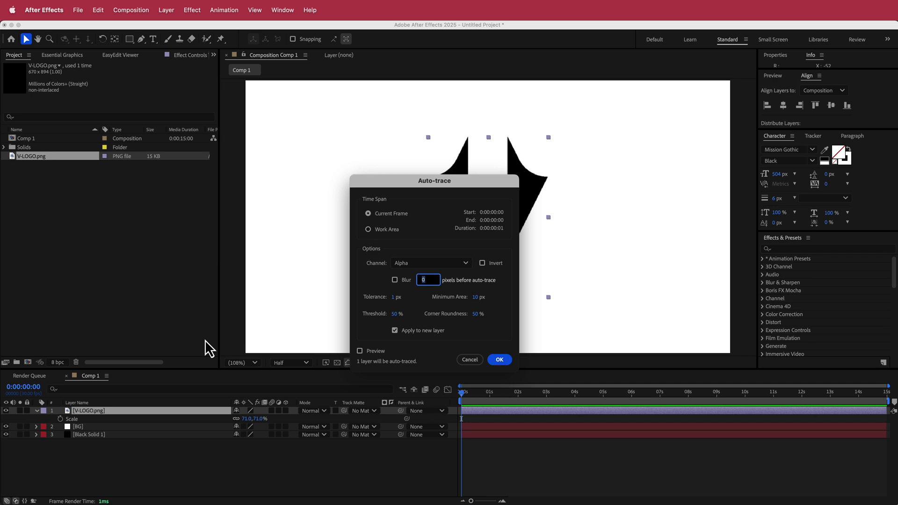
{"action": "left_click", "coordinate": [499, 359]}
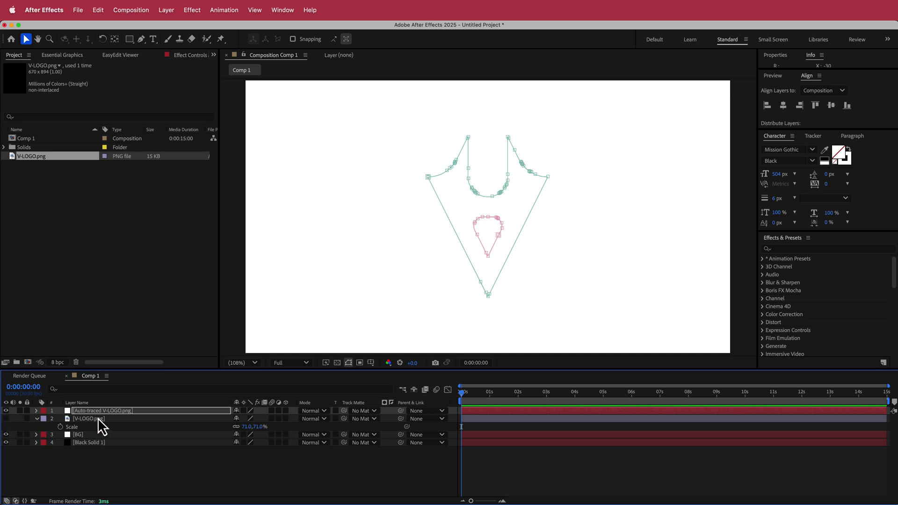
Step: Create a new solid layer named ELEMENT above the auto-traced logo layer
{"action": "right_click", "coordinate": [293, 410]}
{"action": "mouse_move", "coordinate": [313, 418]}
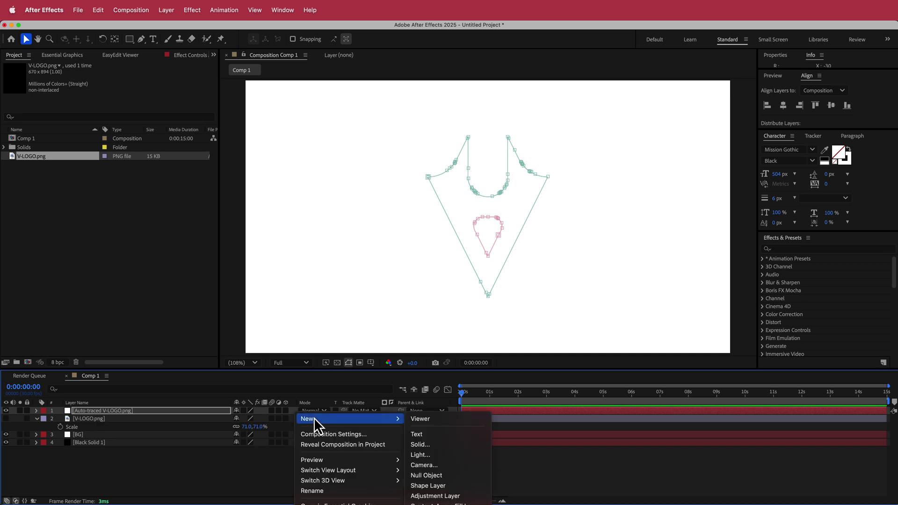
{"action": "left_click", "coordinate": [443, 445]}
{"action": "type", "text": "ELEM"}
{"action": "key", "text": "Return"}
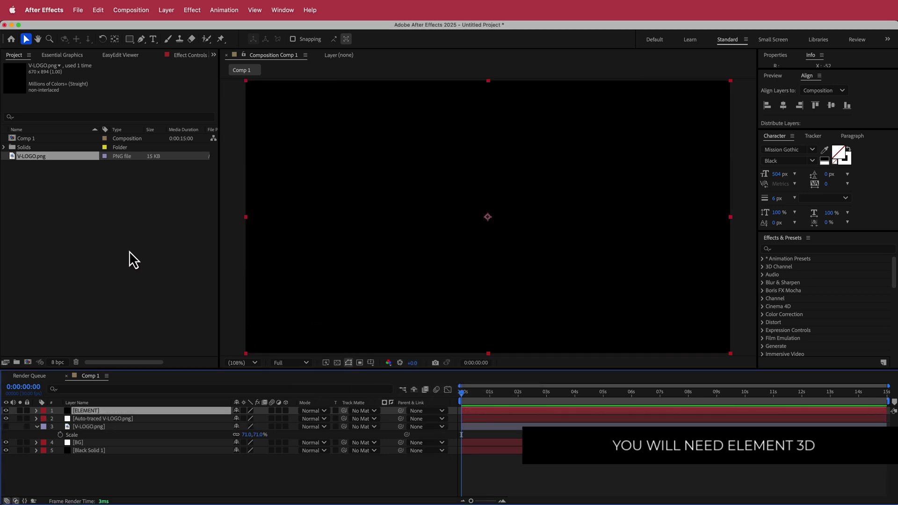
Step: Apply the Element effect to the ELEMENT layer and hide the auto-traced logo layer
{"action": "key", "text": "ctrl+space"}
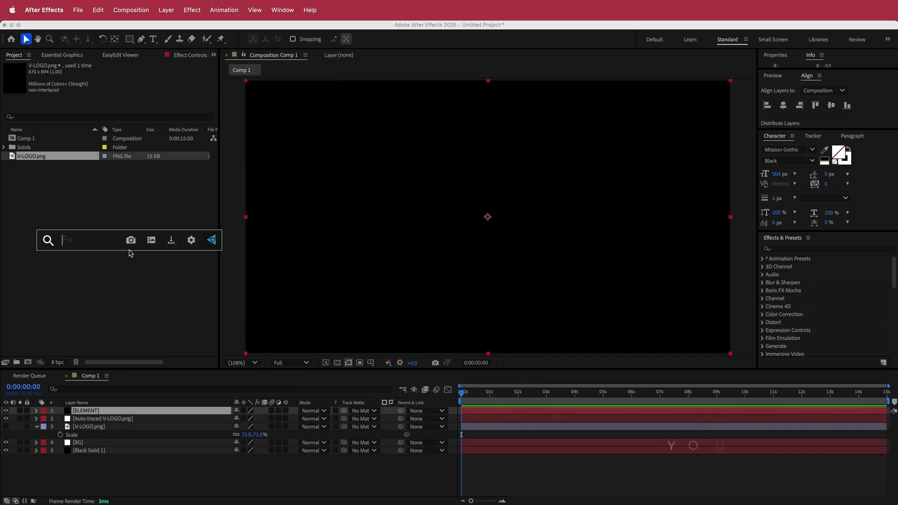
{"action": "type", "text": "el"}
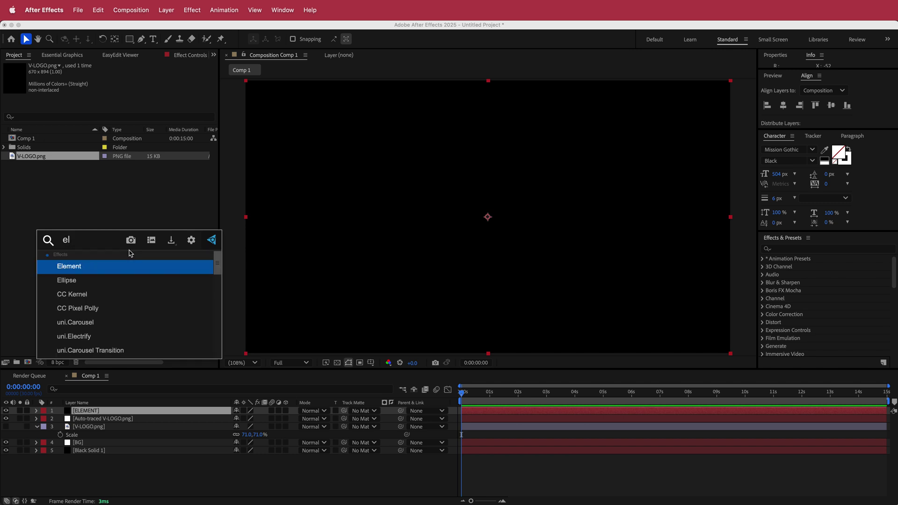
{"action": "key", "text": "Return"}
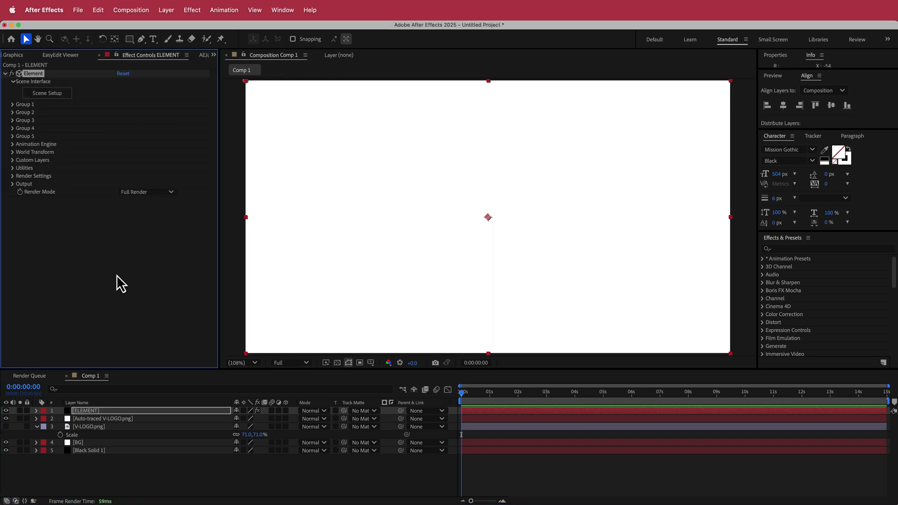
{"action": "left_click", "coordinate": [5, 427]}
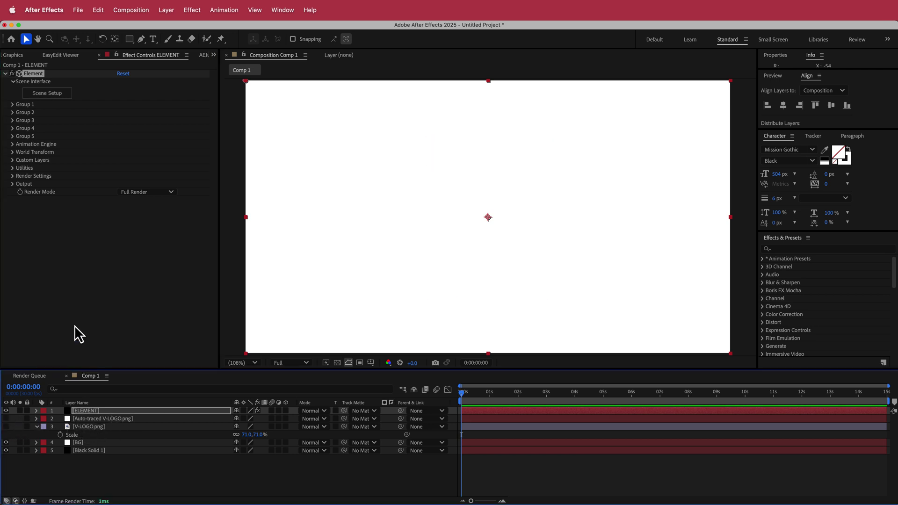
Step: Assign the Auto-traced V-LOGO.png layer to Path Layer 1 in Element's custom text and masks
{"action": "left_click", "coordinate": [13, 160]}
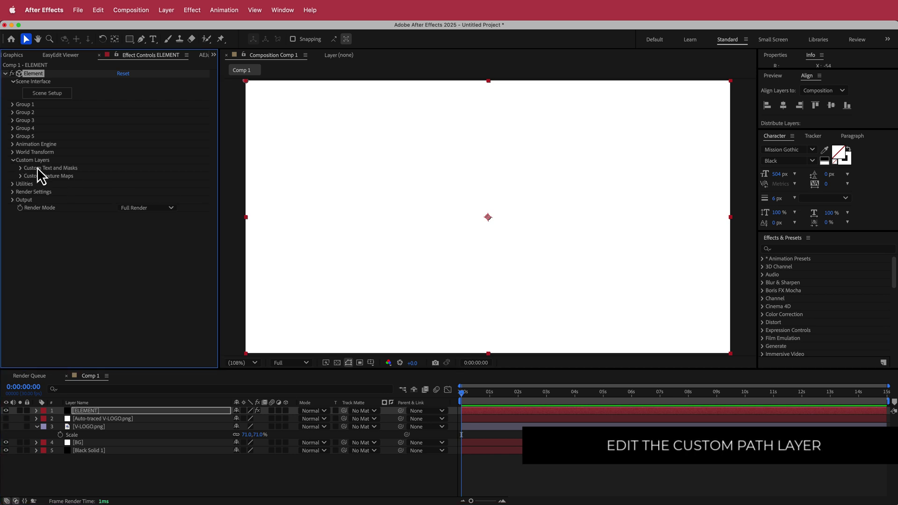
{"action": "left_click", "coordinate": [21, 168]}
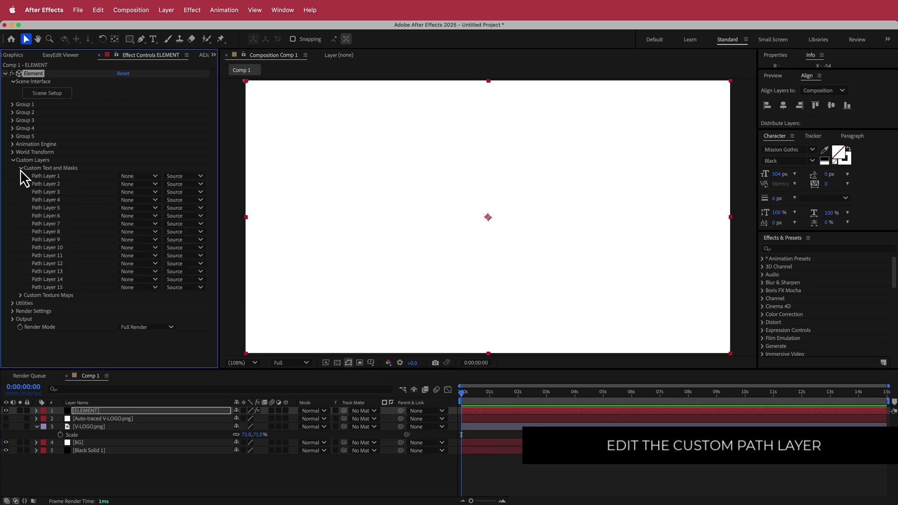
{"action": "left_click", "coordinate": [134, 176]}
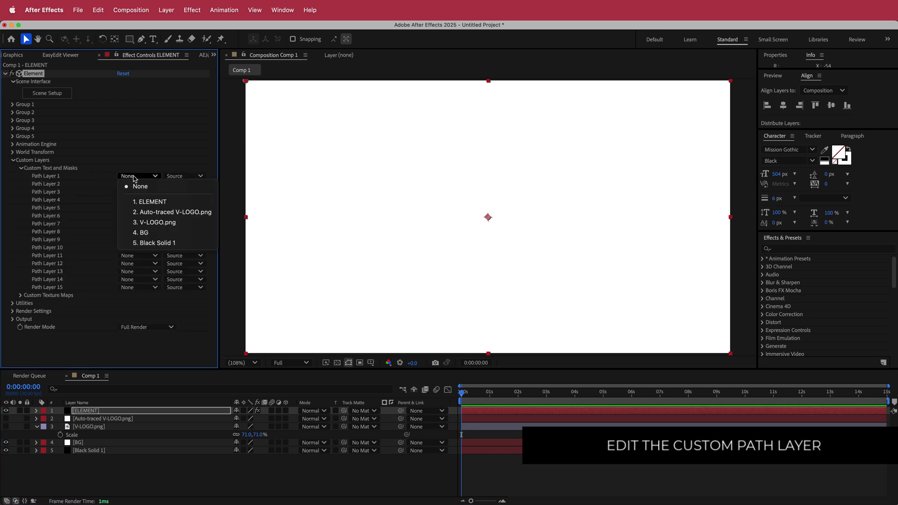
{"action": "left_click", "coordinate": [164, 215]}
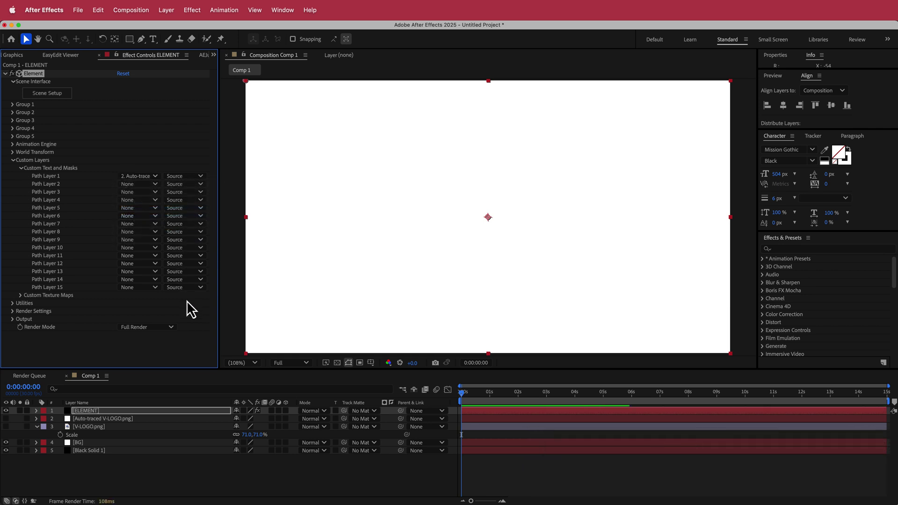
Step: Open Element's Scene Setup and extrude the custom logo path into a 3D model
{"action": "left_click", "coordinate": [49, 97]}
{"action": "left_click", "coordinate": [242, 66]}
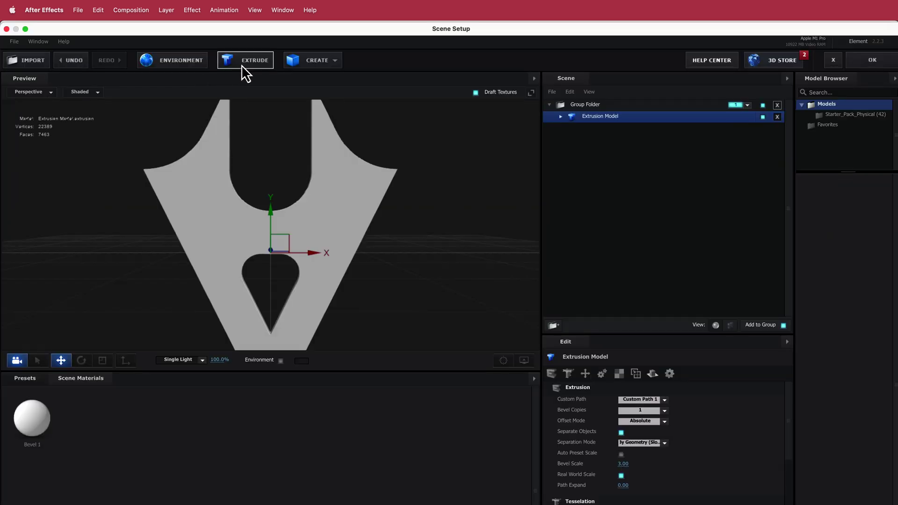
{"action": "left_click_drag", "start_coordinate": [298, 224], "coordinate": [234, 229]}
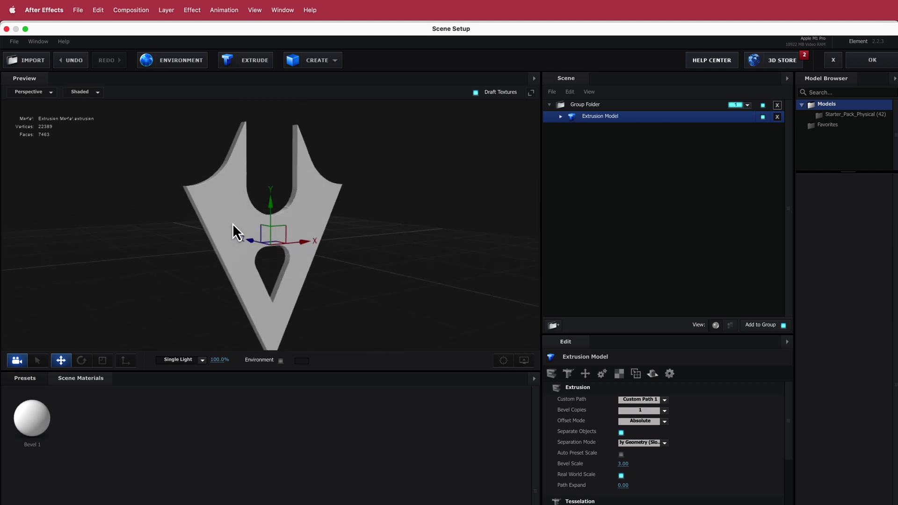
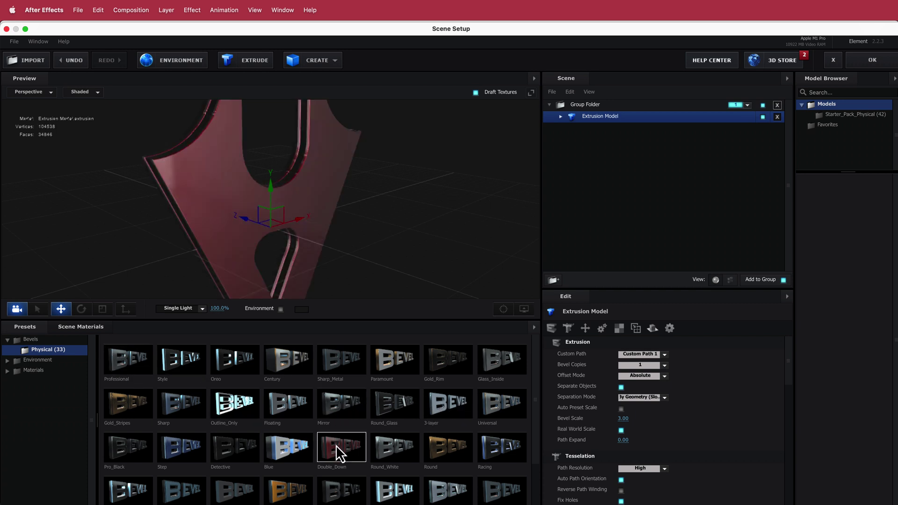
Step: Apply the Racing bevel preset to the extruded logo and inspect its edges from the side
{"action": "left_click", "coordinate": [499, 443]}
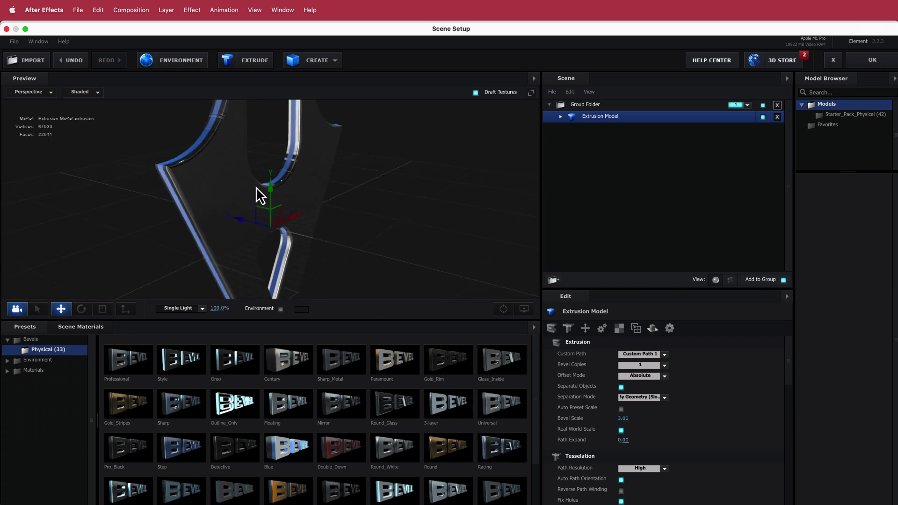
{"action": "left_click_drag", "start_coordinate": [257, 187], "coordinate": [285, 188]}
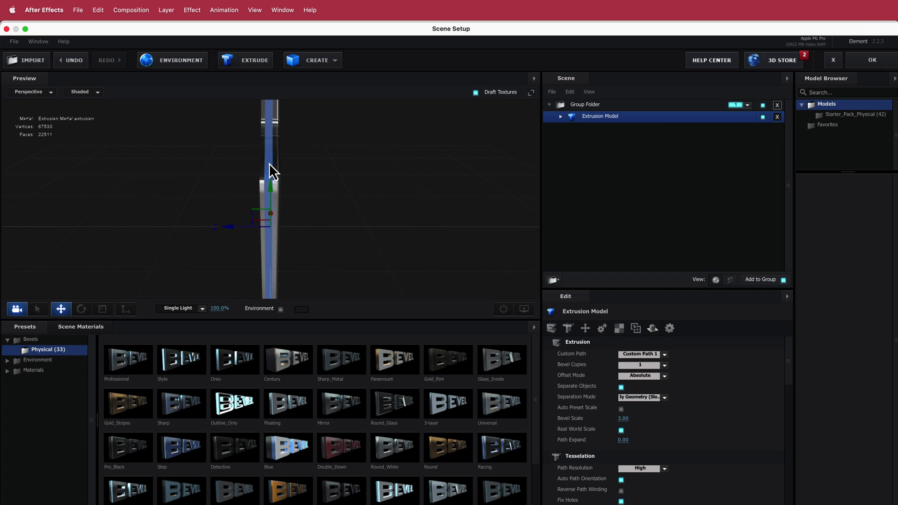
{"action": "left_click_drag", "start_coordinate": [333, 173], "coordinate": [312, 166]}
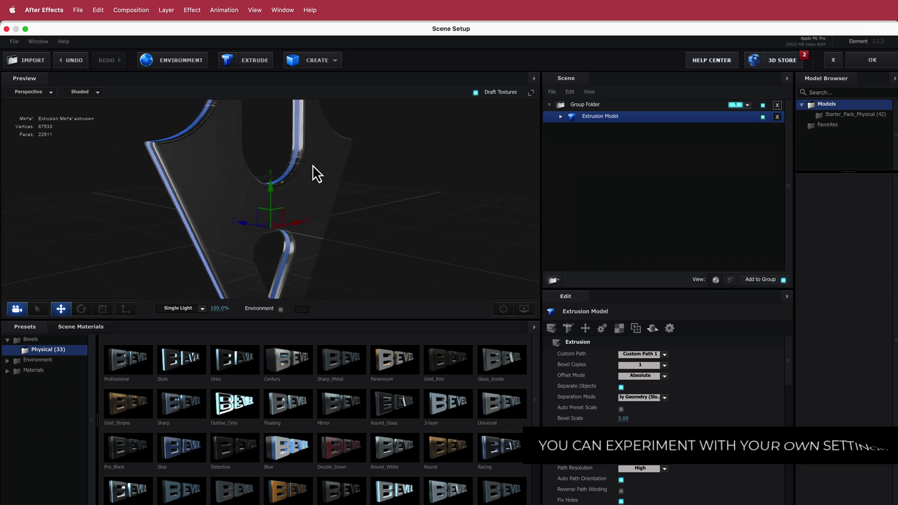
Step: Set the Extrude value of the extrusion model's Shiny bevel to 2
{"action": "left_click", "coordinate": [560, 117]}
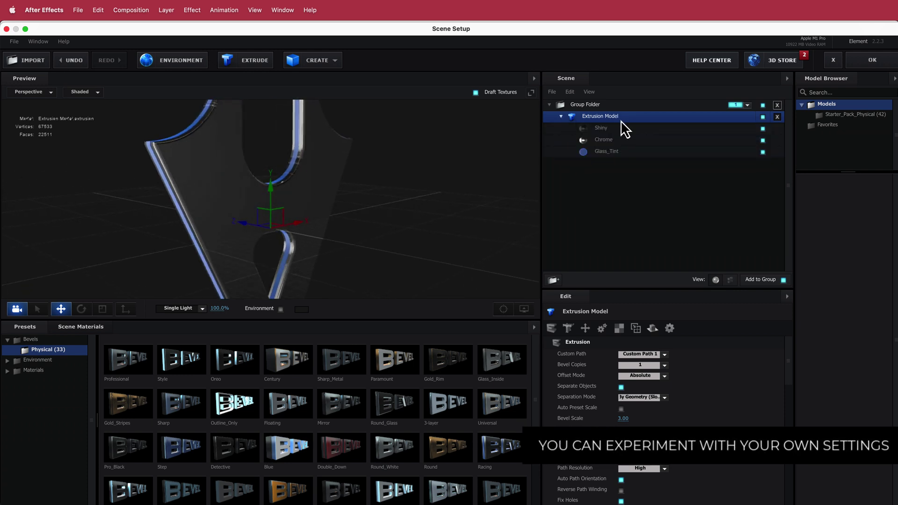
{"action": "left_click", "coordinate": [601, 128]}
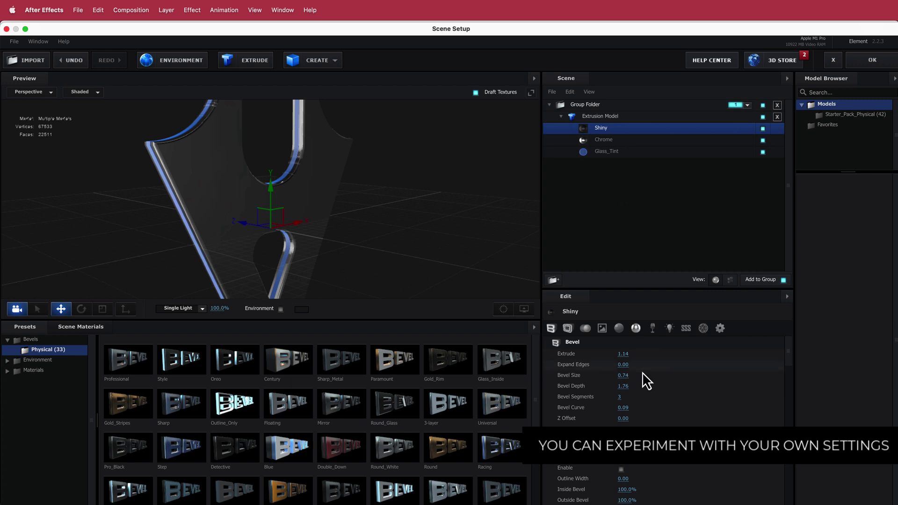
{"action": "mouse_move", "coordinate": [623, 355]}
{"action": "left_mouse_down"}
{"action": "mouse_move", "coordinate": [641, 355]}
{"action": "mouse_move", "coordinate": [619, 353]}
{"action": "mouse_move", "coordinate": [632, 354]}
{"action": "left_mouse_up"}
{"action": "left_click", "coordinate": [623, 356]}
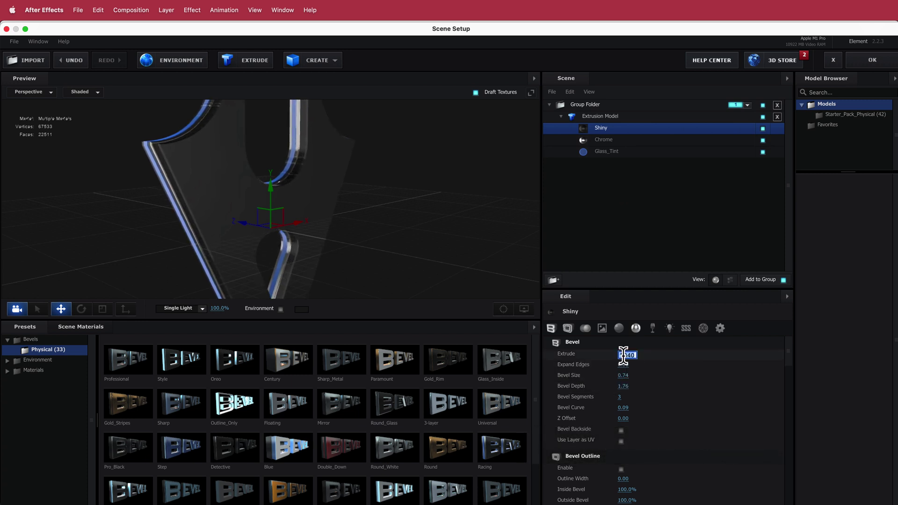
{"action": "type", "text": "2"}
{"action": "key", "text": "Return"}
{"action": "left_click_drag", "start_coordinate": [227, 189], "coordinate": [256, 184]}
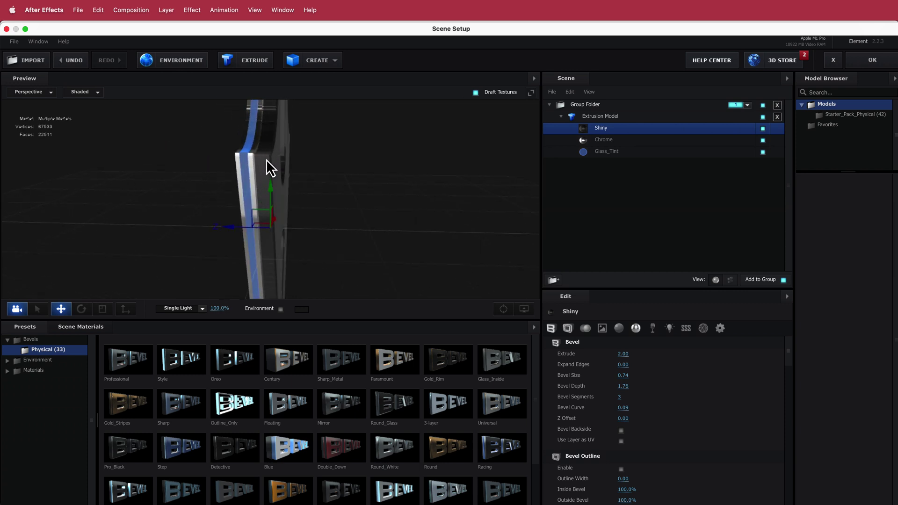
{"action": "key", "text": "super+z"}
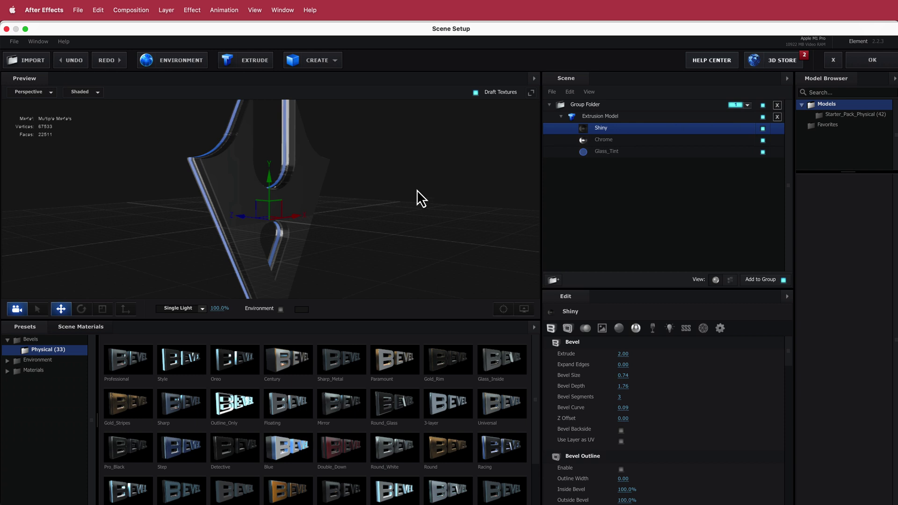
Step: Add a plane primitive to the scene and scale it up to about 2444% as a large backdrop
{"action": "left_click", "coordinate": [338, 63]}
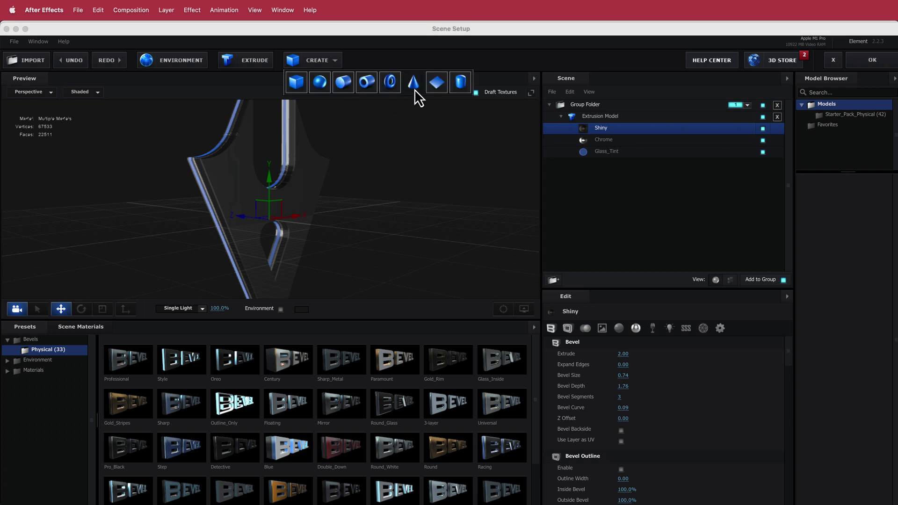
{"action": "left_click", "coordinate": [434, 86]}
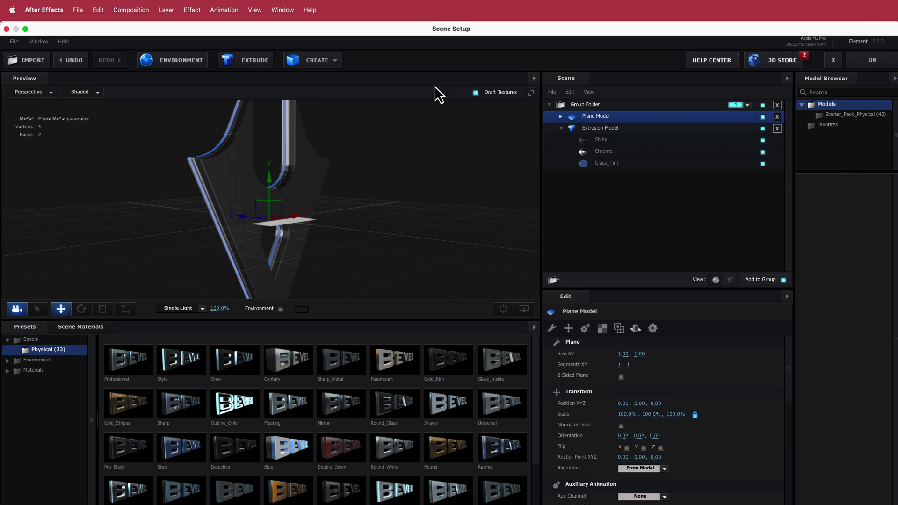
{"action": "left_click", "coordinate": [103, 310]}
{"action": "left_click_drag", "start_coordinate": [270, 220], "coordinate": [735, 17]}
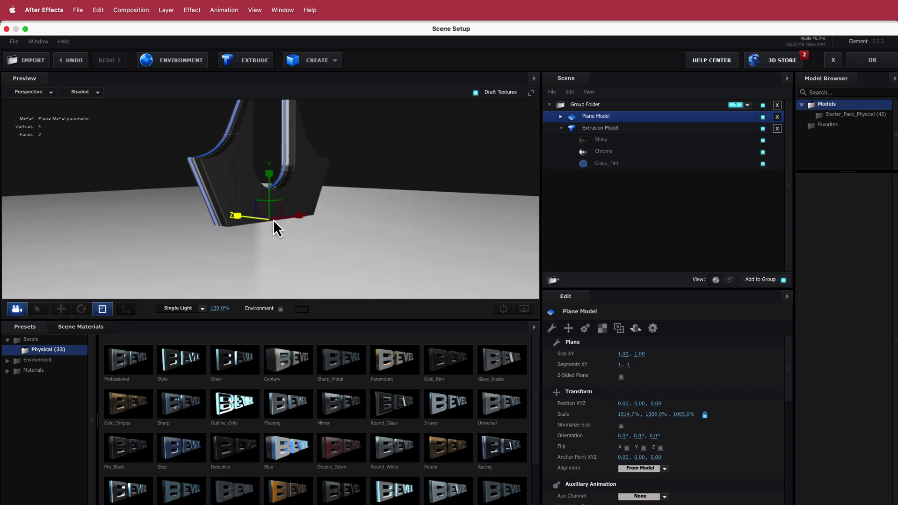
{"action": "left_click_drag", "start_coordinate": [270, 217], "coordinate": [589, 53]}
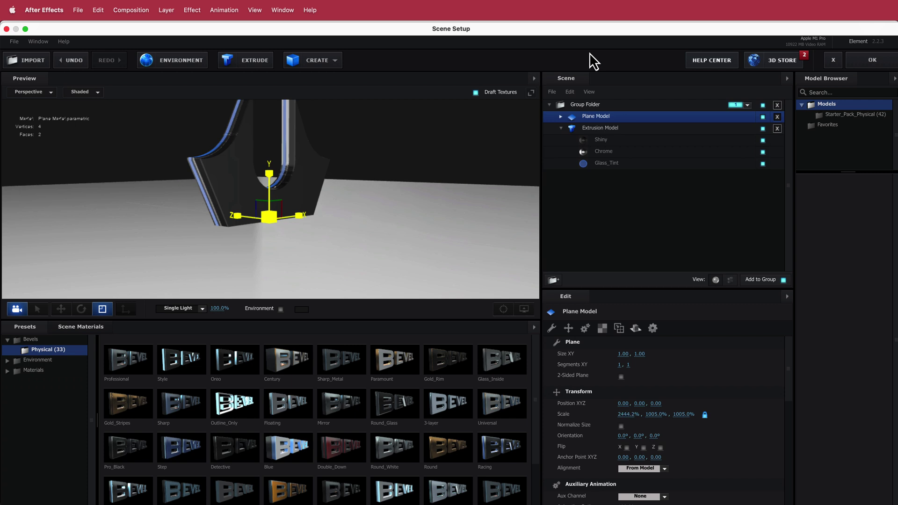
Step: Rotate the plane to an X orientation of 270° so it stands parallel to the logo
{"action": "left_click", "coordinate": [83, 308]}
{"action": "left_click_drag", "start_coordinate": [279, 189], "coordinate": [339, 249]}
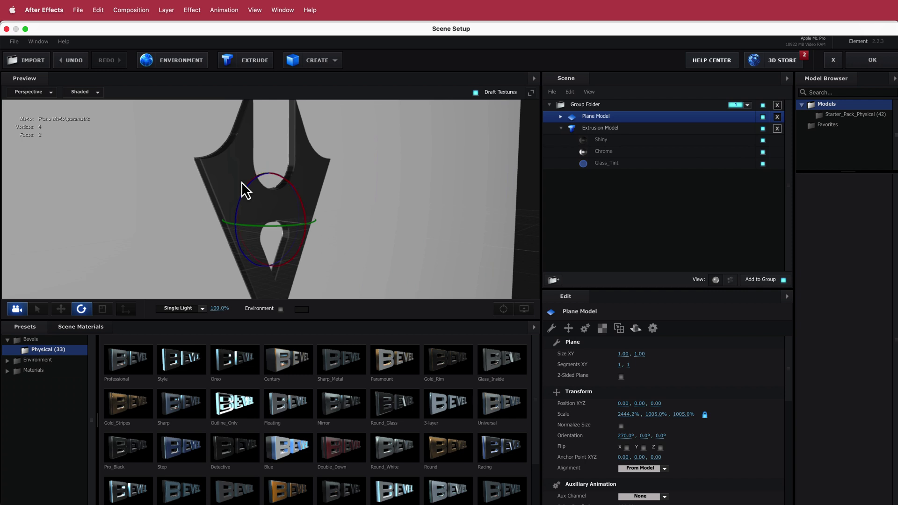
{"action": "left_click_drag", "start_coordinate": [398, 183], "coordinate": [414, 178]}
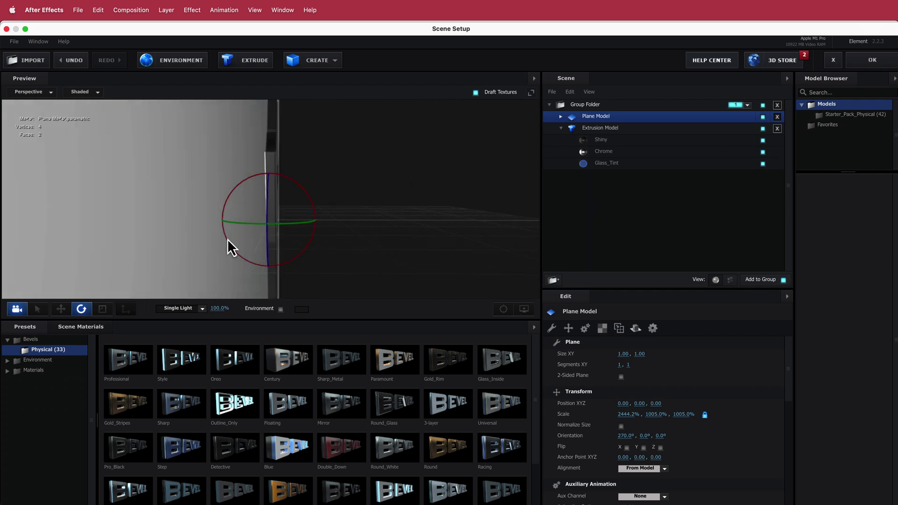
Step: Move the plane along its Z axis to about 0.13 so it sits behind the logo
{"action": "left_click", "coordinate": [64, 312]}
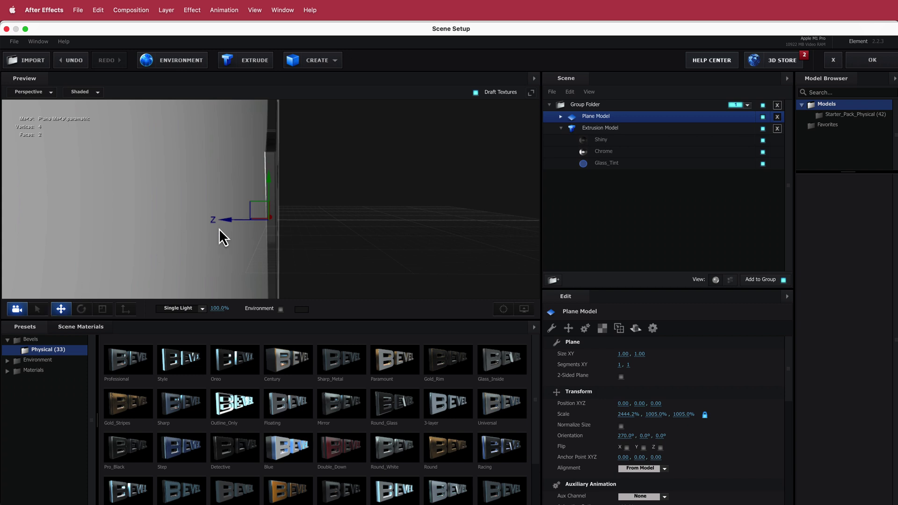
{"action": "mouse_move", "coordinate": [228, 221]}
{"action": "left_mouse_down"}
{"action": "mouse_move", "coordinate": [201, 218]}
{"action": "mouse_move", "coordinate": [219, 217]}
{"action": "left_mouse_up"}
{"action": "mouse_move", "coordinate": [296, 186]}
{"action": "left_mouse_down"}
{"action": "mouse_move", "coordinate": [304, 190]}
{"action": "mouse_move", "coordinate": [284, 194]}
{"action": "mouse_move", "coordinate": [200, 155]}
{"action": "mouse_move", "coordinate": [156, 197]}
{"action": "mouse_move", "coordinate": [227, 198]}
{"action": "mouse_move", "coordinate": [220, 179]}
{"action": "mouse_move", "coordinate": [224, 188]}
{"action": "mouse_move", "coordinate": [305, 184]}
{"action": "left_mouse_up"}
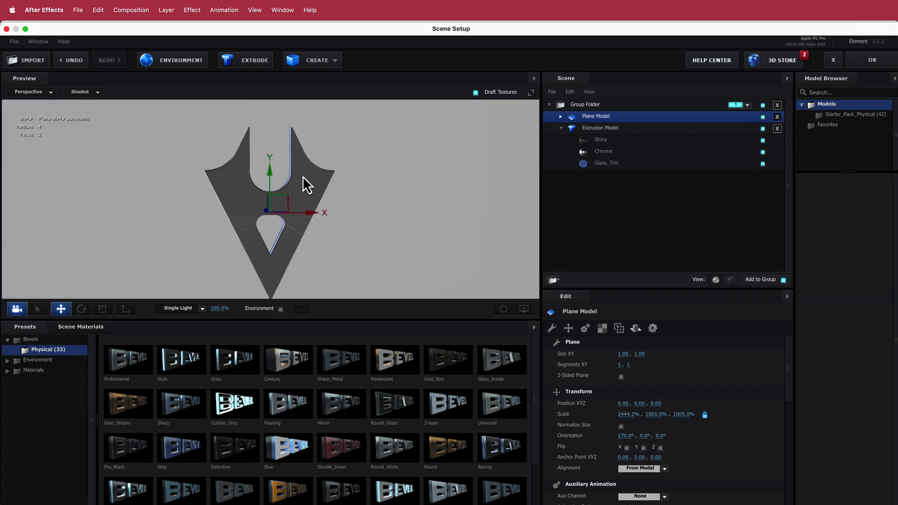
{"action": "key", "text": "super+z"}
Step: Apply the Black_Gloss material from the Physical materials to the backdrop plane
{"action": "left_click_drag", "start_coordinate": [385, 206], "coordinate": [395, 204]}
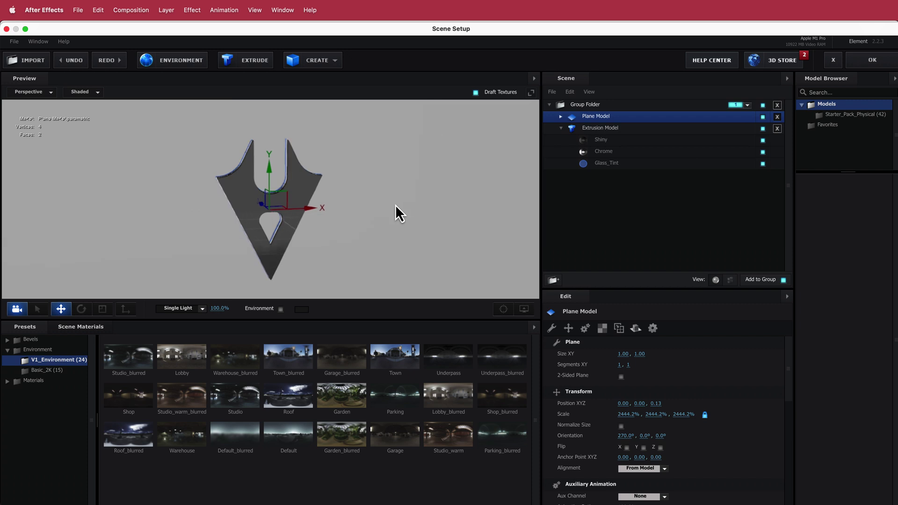
{"action": "left_click", "coordinate": [10, 384]}
{"action": "left_click", "coordinate": [35, 373]}
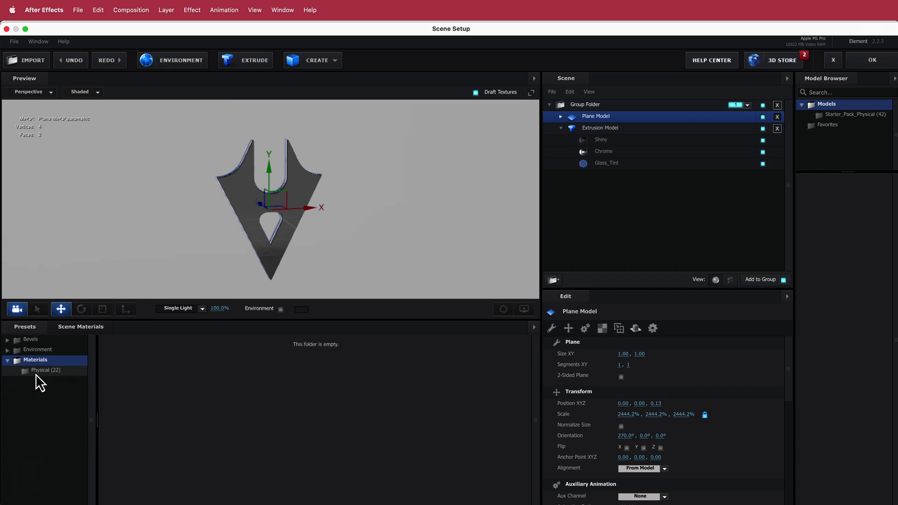
{"action": "left_click_drag", "start_coordinate": [403, 415], "coordinate": [441, 210]}
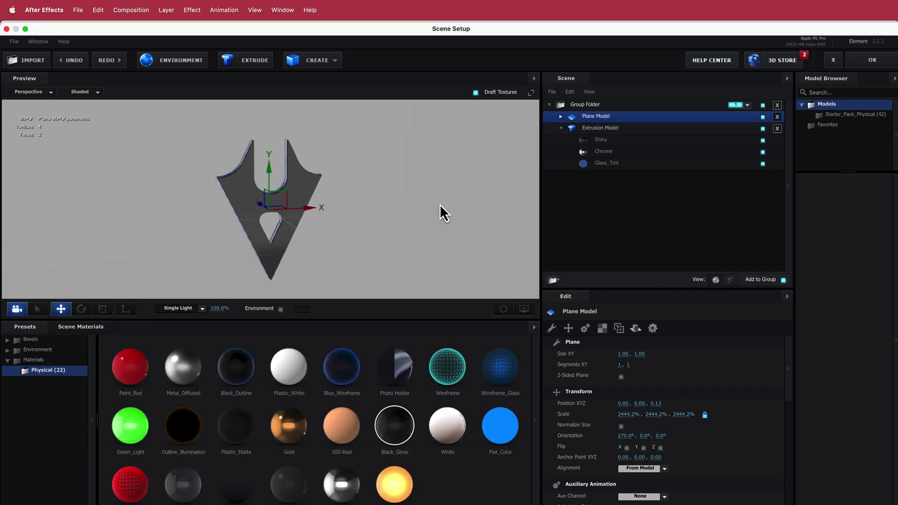
{"action": "left_click_drag", "start_coordinate": [400, 234], "coordinate": [437, 232]}
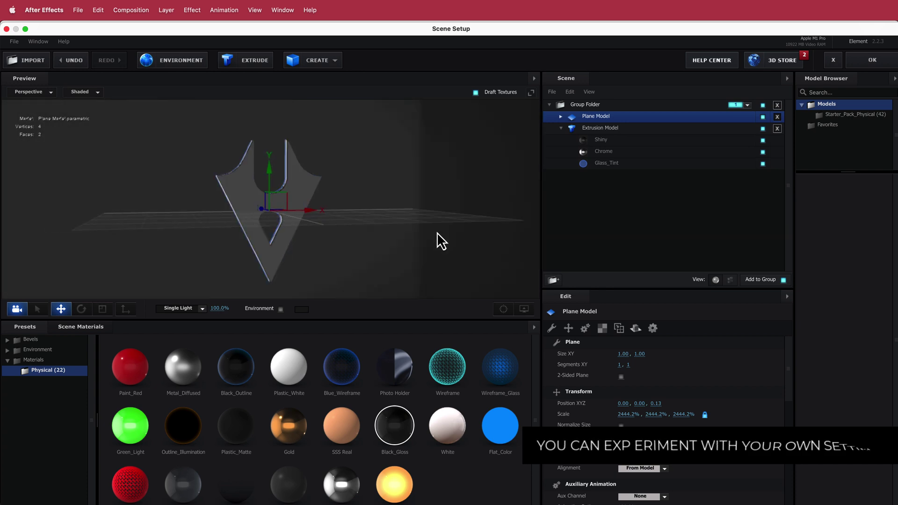
Step: Apply the Underpass_blurred preset from V1_Environment as the scene's environment and accept the scene setup
{"action": "left_click", "coordinate": [7, 350]}
{"action": "left_click", "coordinate": [41, 359]}
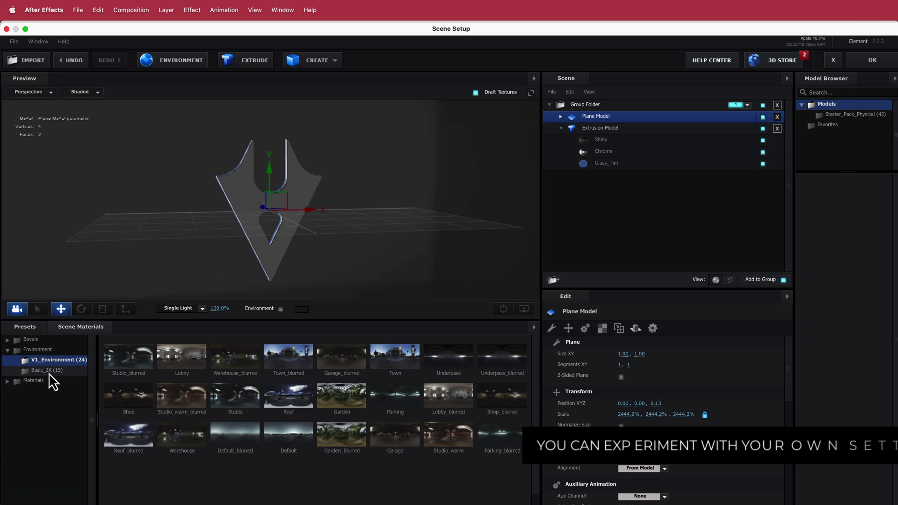
{"action": "left_click", "coordinate": [49, 370]}
{"action": "left_click", "coordinate": [51, 360]}
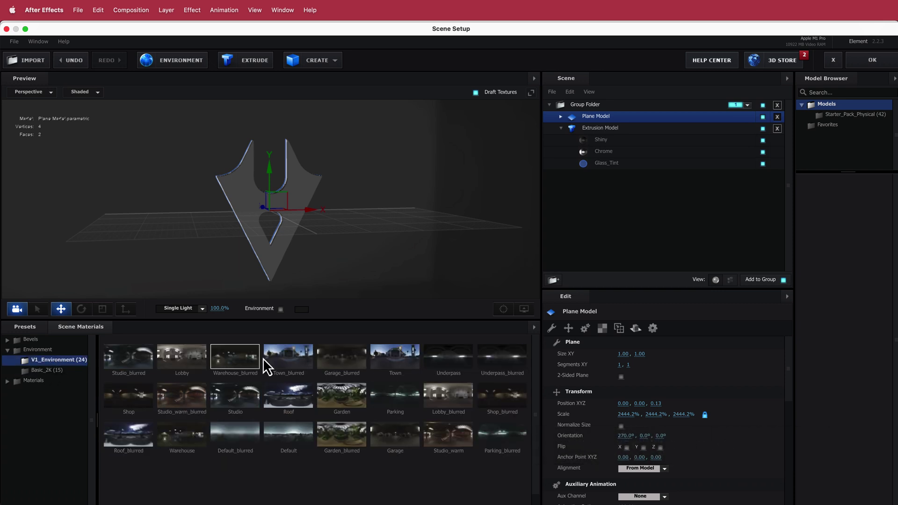
{"action": "left_click", "coordinate": [498, 365]}
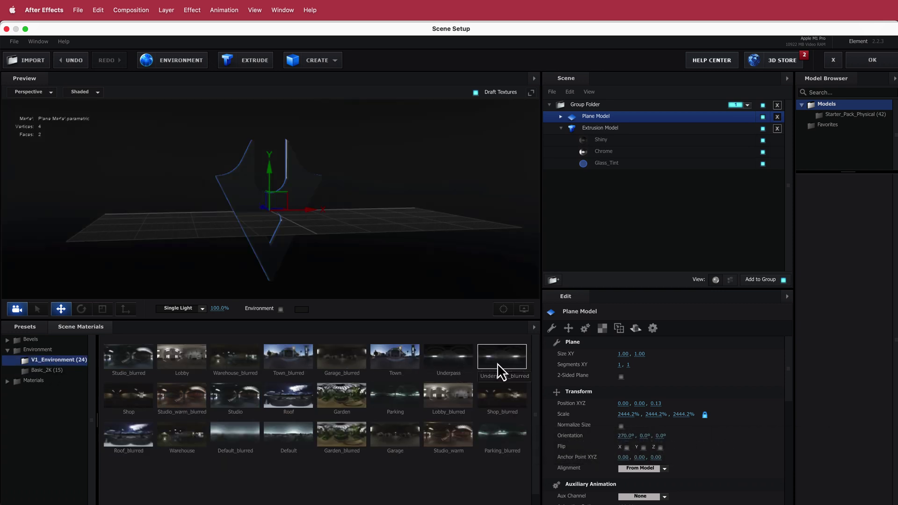
{"action": "left_click_drag", "start_coordinate": [403, 221], "coordinate": [366, 199]}
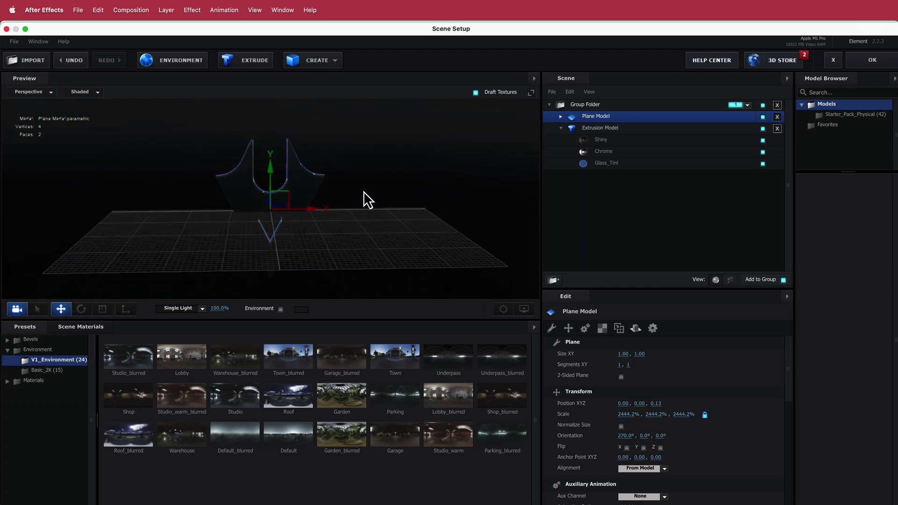
{"action": "left_click", "coordinate": [870, 60]}
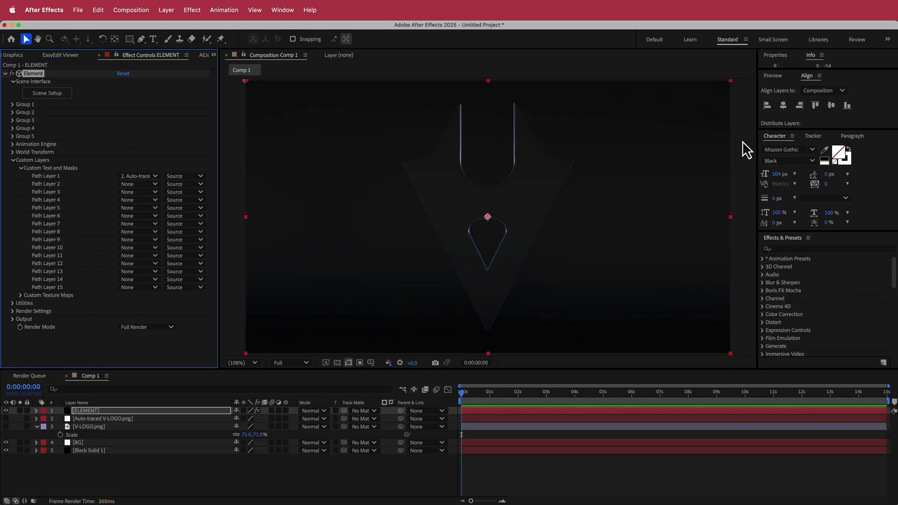
Step: Add a two-node camera named Camera 1 with the 50mm preset to the composition
{"action": "left_click", "coordinate": [380, 221]}
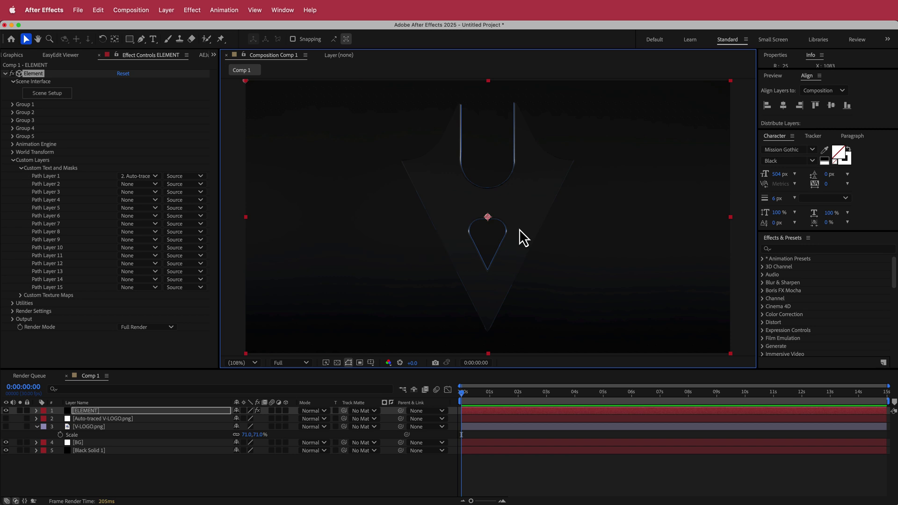
{"action": "right_click", "coordinate": [390, 410]}
{"action": "mouse_move", "coordinate": [414, 416]}
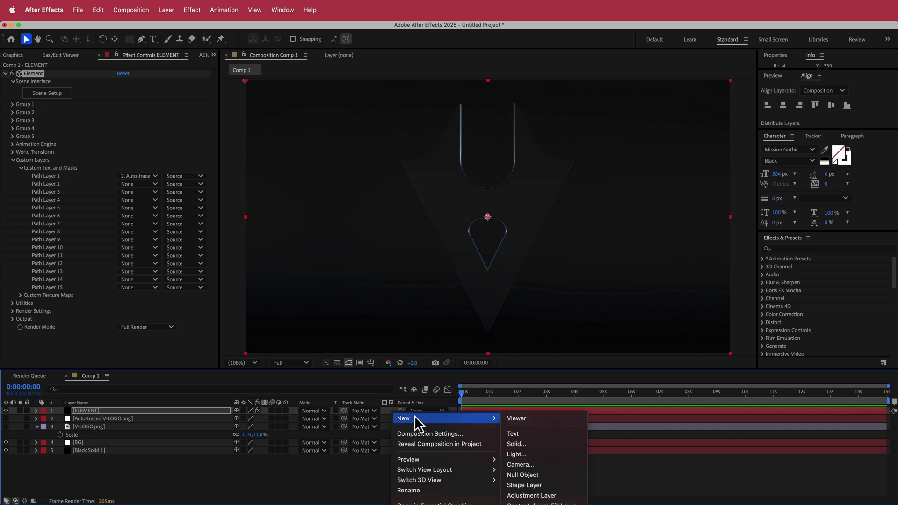
{"action": "left_click", "coordinate": [534, 462]}
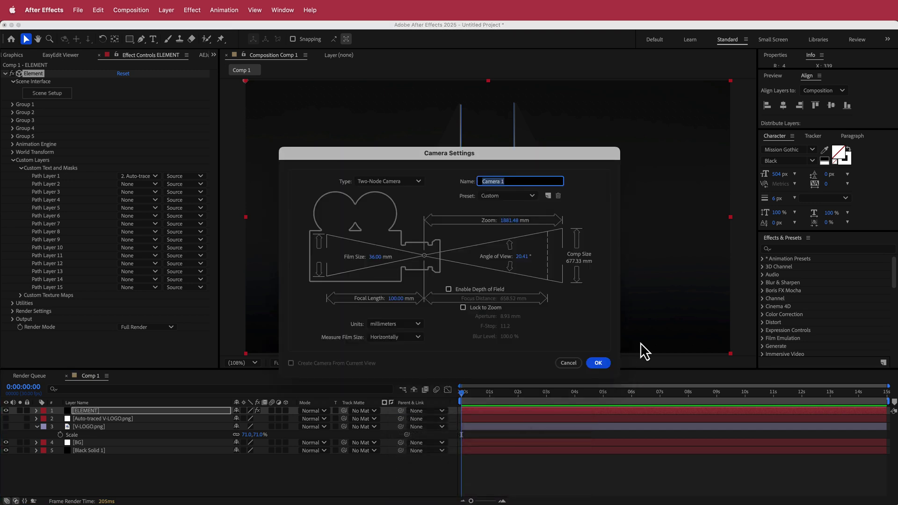
{"action": "left_click", "coordinate": [532, 198]}
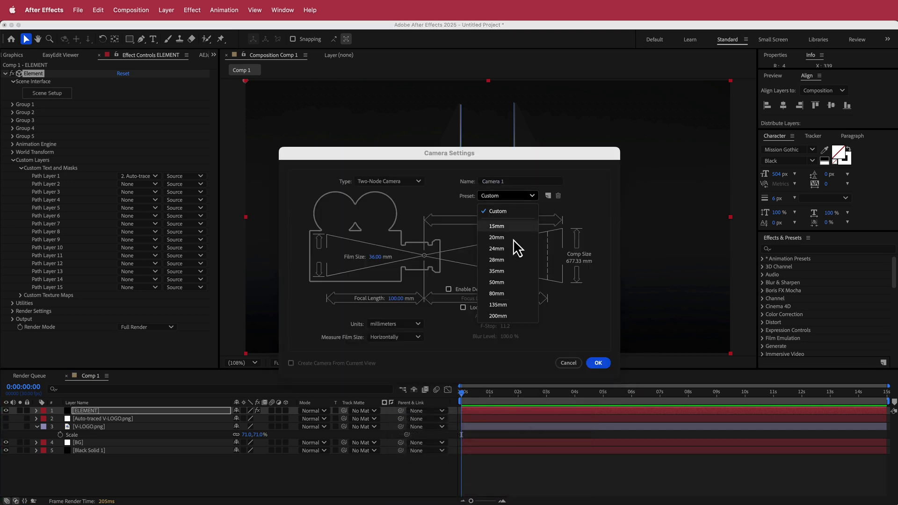
{"action": "left_click", "coordinate": [512, 283]}
{"action": "left_click", "coordinate": [599, 364]}
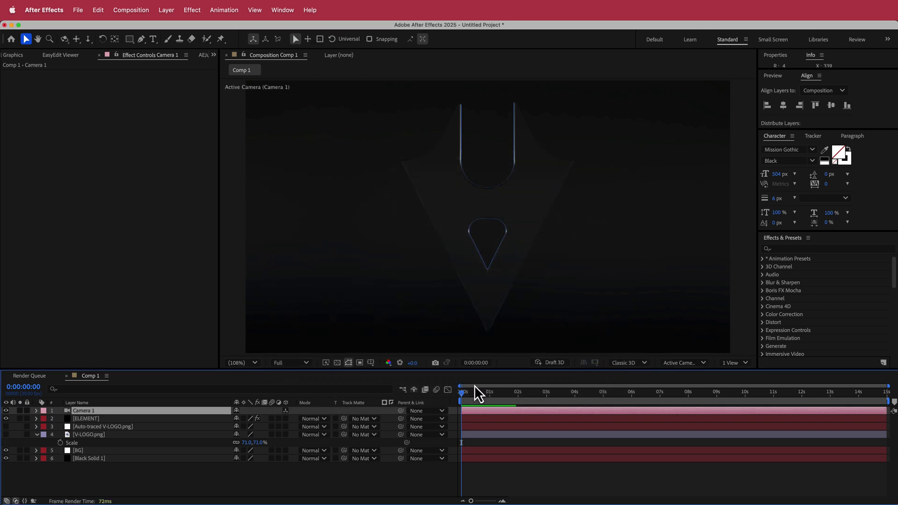
Step: Create a null object as a 3D layer and parent Camera 1 to it
{"action": "right_click", "coordinate": [388, 412]}
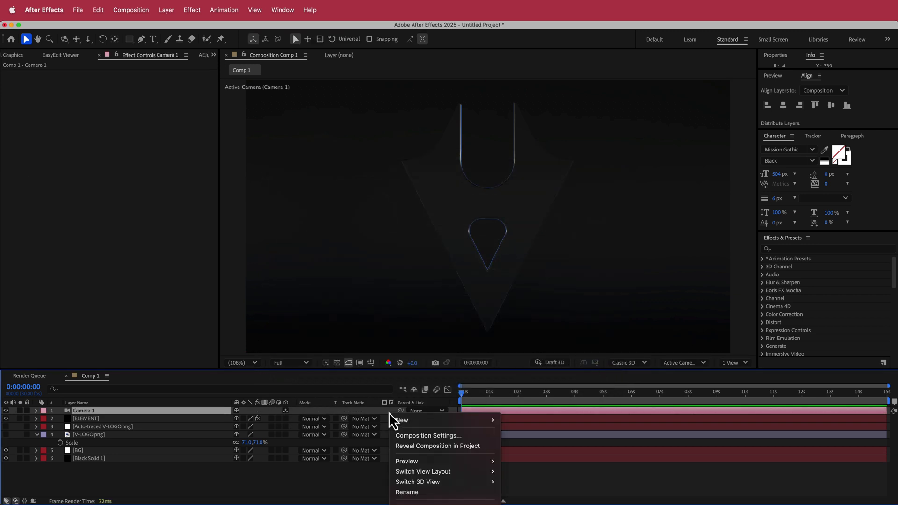
{"action": "mouse_move", "coordinate": [411, 420]}
{"action": "left_click", "coordinate": [521, 477]}
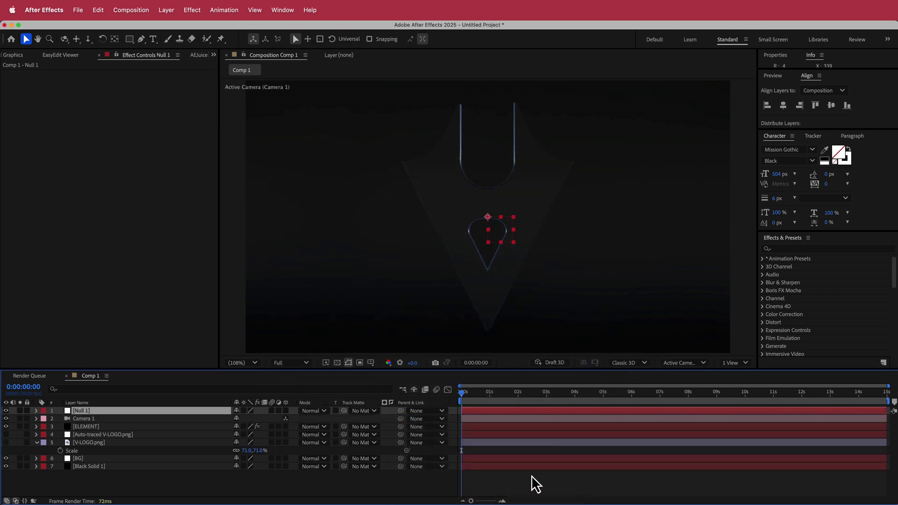
{"action": "left_click", "coordinate": [286, 411]}
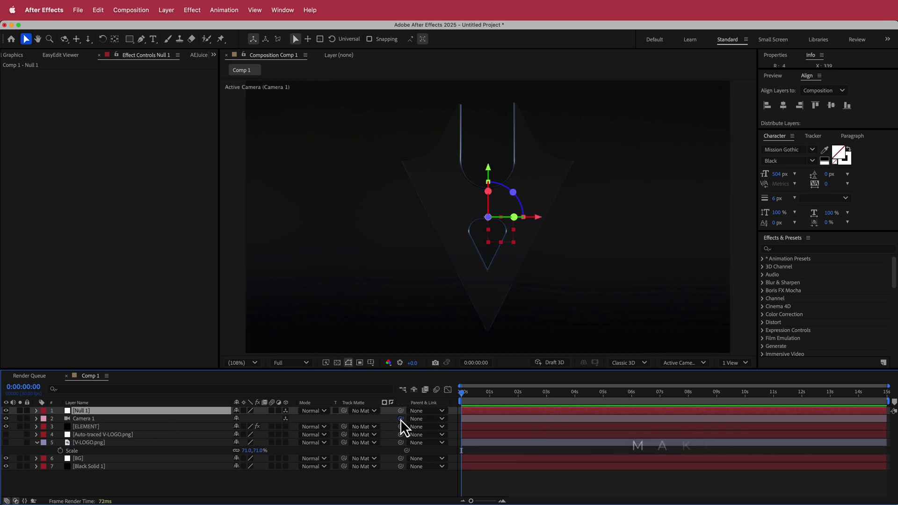
{"action": "left_click_drag", "start_coordinate": [400, 419], "coordinate": [107, 410]}
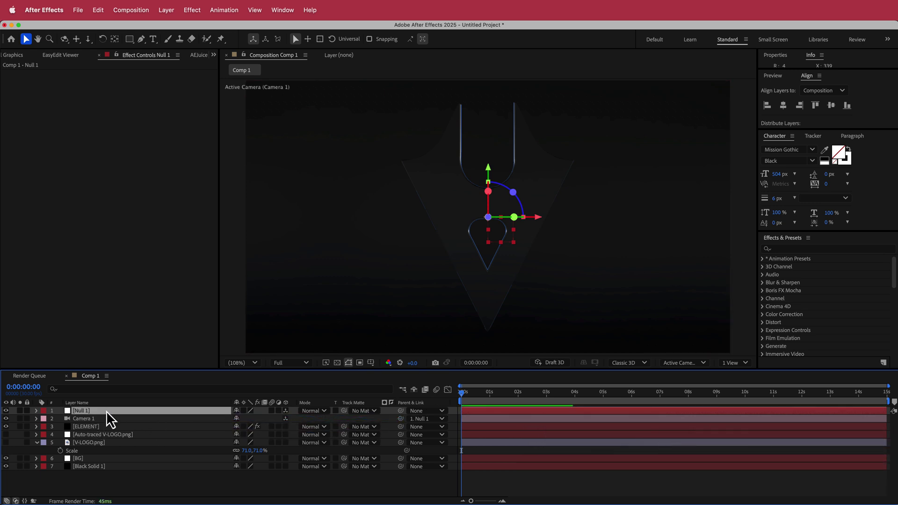
Step: Scale the null to 128% and set keyframes at 0 seconds for its Position, Scale and X, Y and Z Rotation
{"action": "key", "text": "s"}
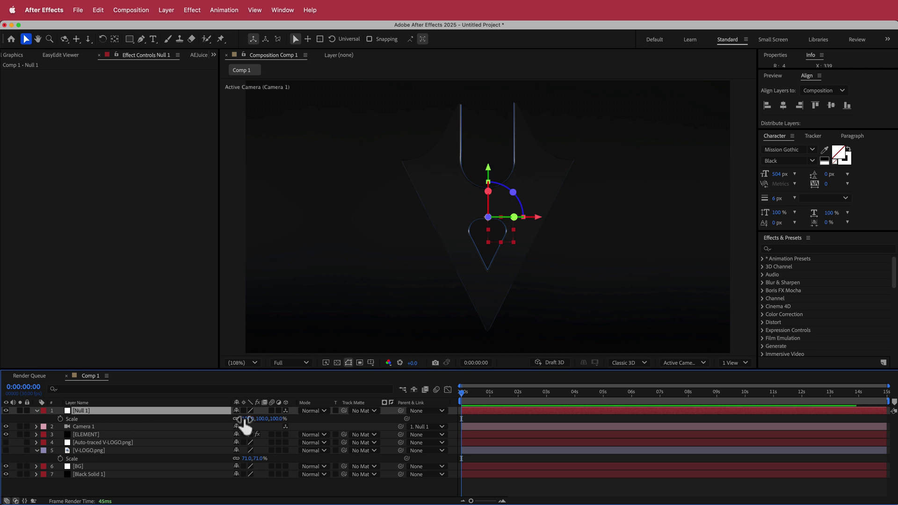
{"action": "left_click_drag", "start_coordinate": [247, 419], "coordinate": [255, 416]}
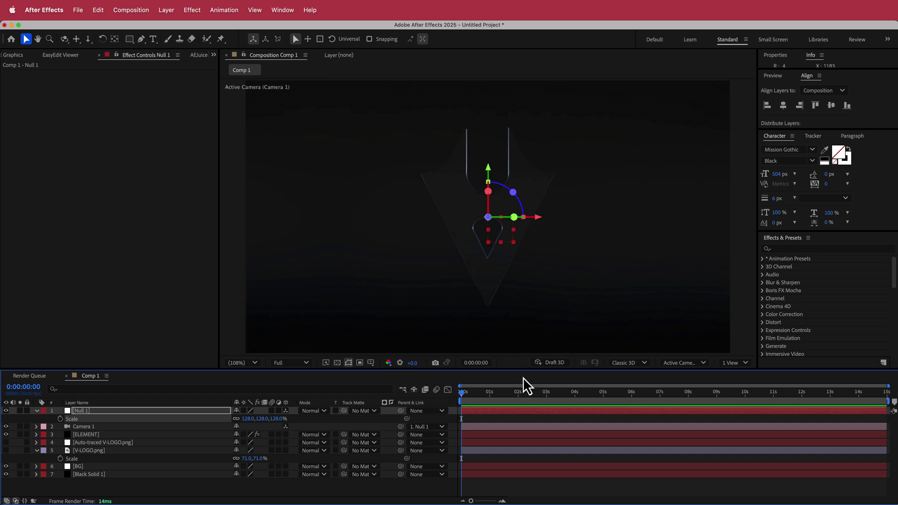
{"action": "left_click", "coordinate": [38, 411]}
{"action": "left_click", "coordinate": [38, 412]}
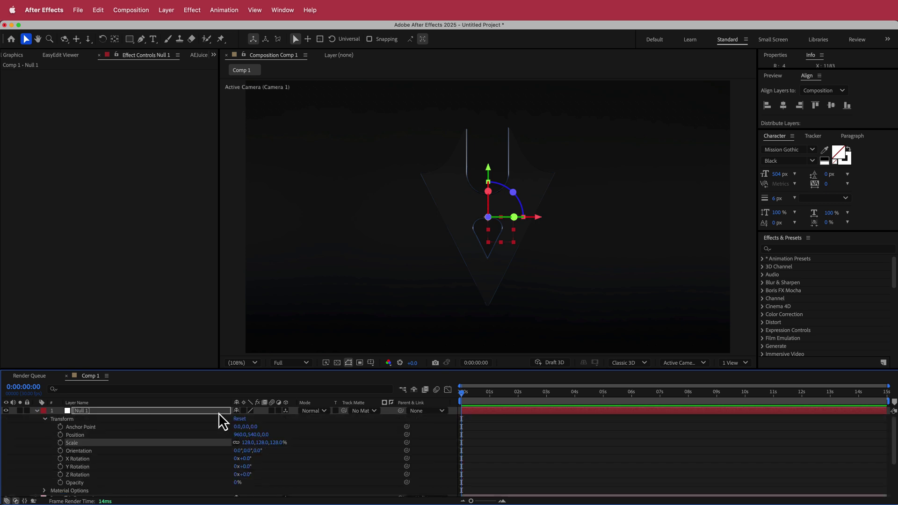
{"action": "left_click", "coordinate": [61, 435]}
{"action": "left_click", "coordinate": [61, 442]}
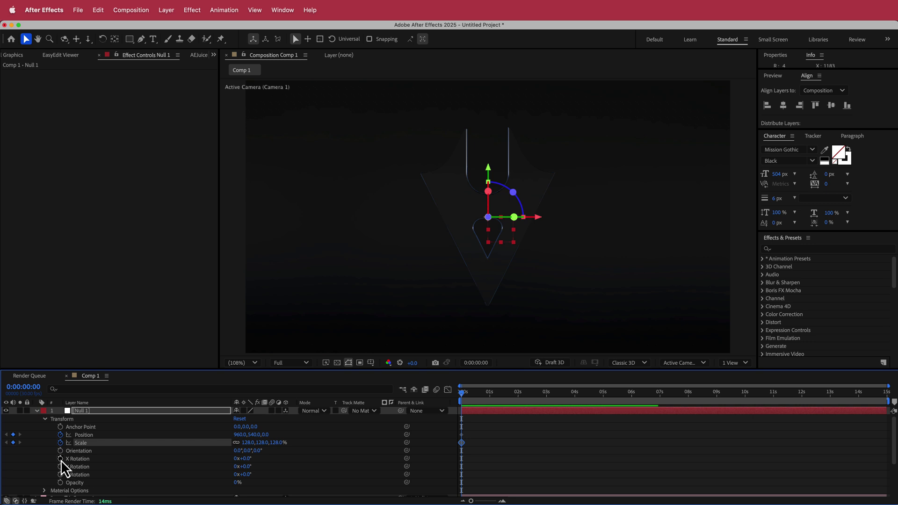
{"action": "left_click", "coordinate": [61, 459]}
{"action": "left_click", "coordinate": [61, 466]}
{"action": "left_click", "coordinate": [61, 474]}
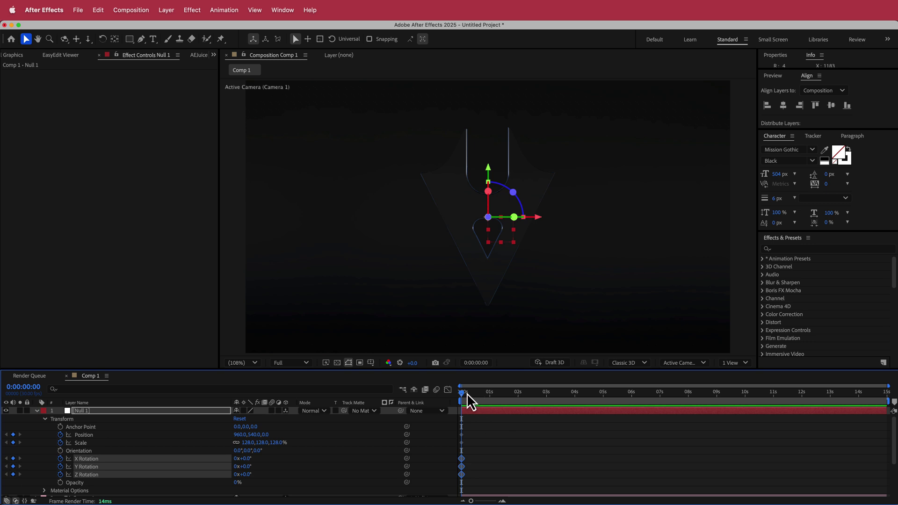
Step: Add matching Position, Scale and X, Y and Z Rotation keyframes to the null at 7 seconds
{"action": "left_click_drag", "start_coordinate": [464, 394], "coordinate": [663, 401]}
{"action": "left_click", "coordinate": [13, 434]}
{"action": "left_click", "coordinate": [13, 442]}
{"action": "left_click", "coordinate": [13, 458]}
{"action": "left_click", "coordinate": [13, 466]}
{"action": "left_click", "coordinate": [13, 474]}
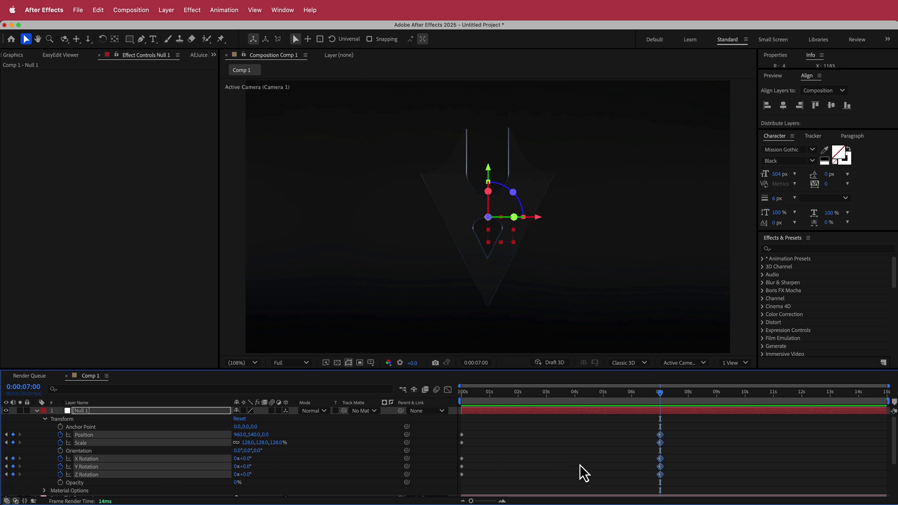
Step: At 0 seconds, set the null's X Rotation to 65°, Y Rotation to 36° and Z Rotation to 53°
{"action": "left_click_drag", "start_coordinate": [661, 394], "coordinate": [457, 403]}
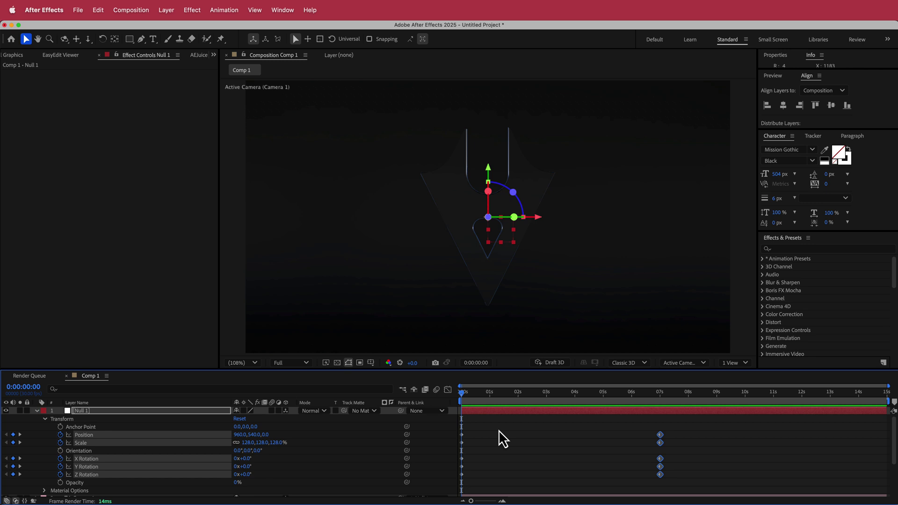
{"action": "left_click", "coordinate": [247, 458]}
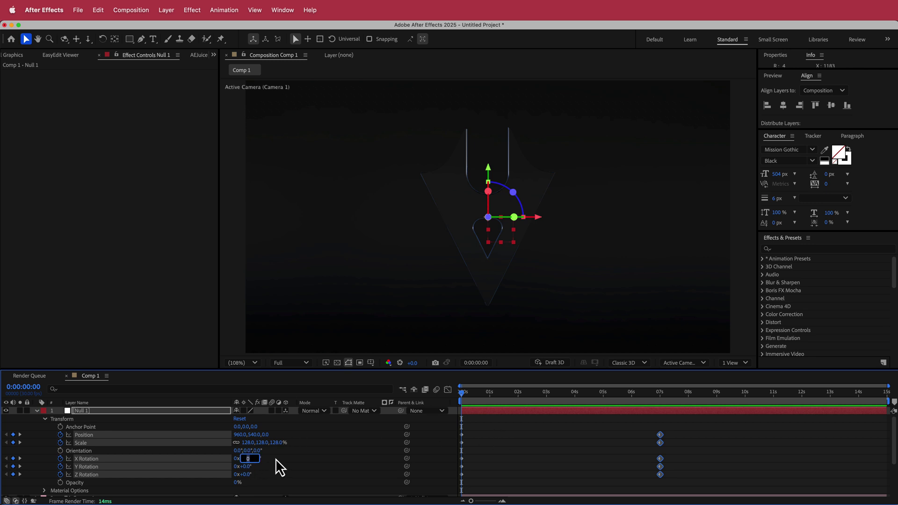
{"action": "key", "text": "Return"}
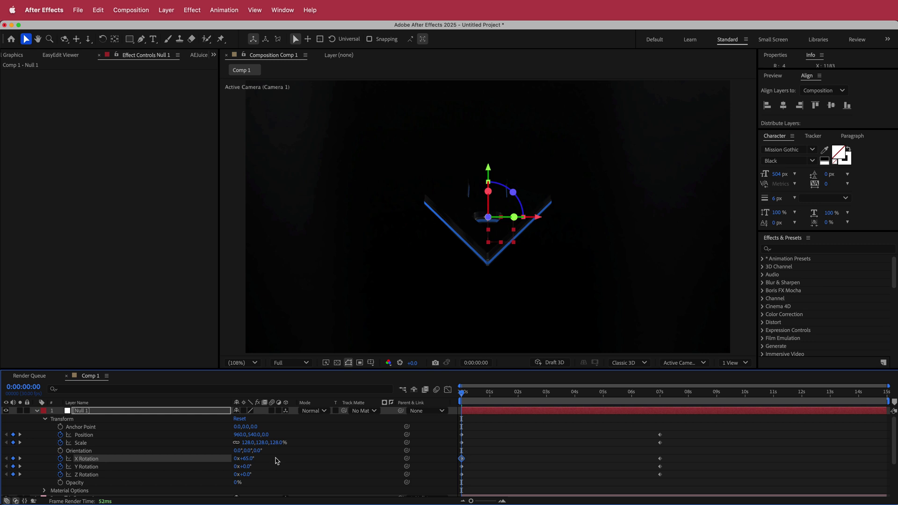
{"action": "left_click", "coordinate": [248, 466]}
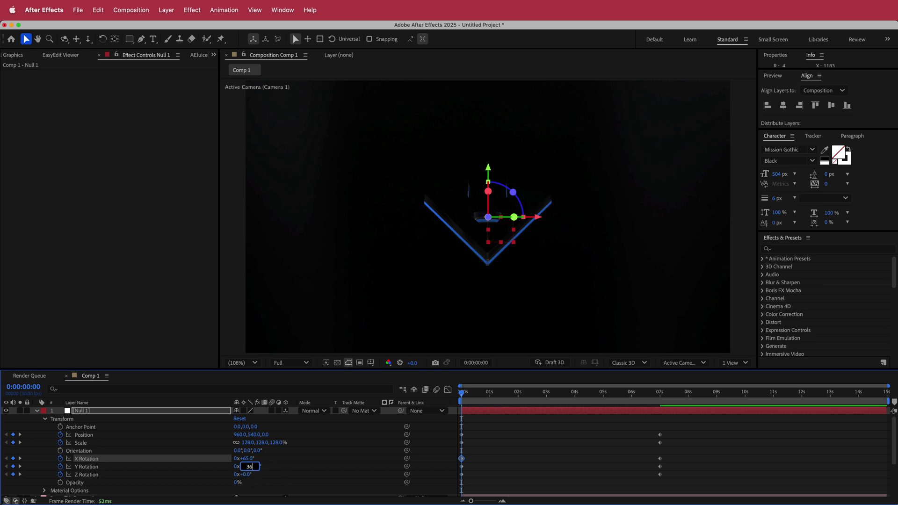
{"action": "type", "text": "36"}
{"action": "key", "text": "Return"}
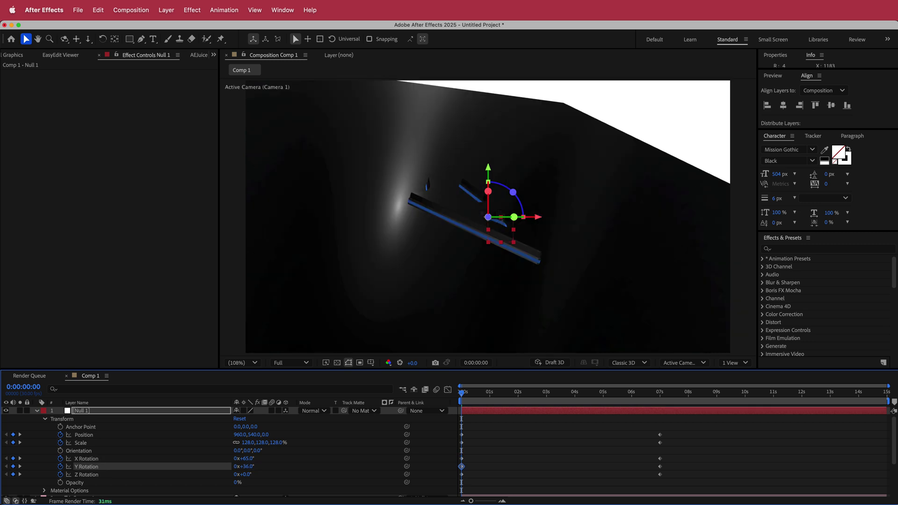
{"action": "left_click", "coordinate": [248, 475]}
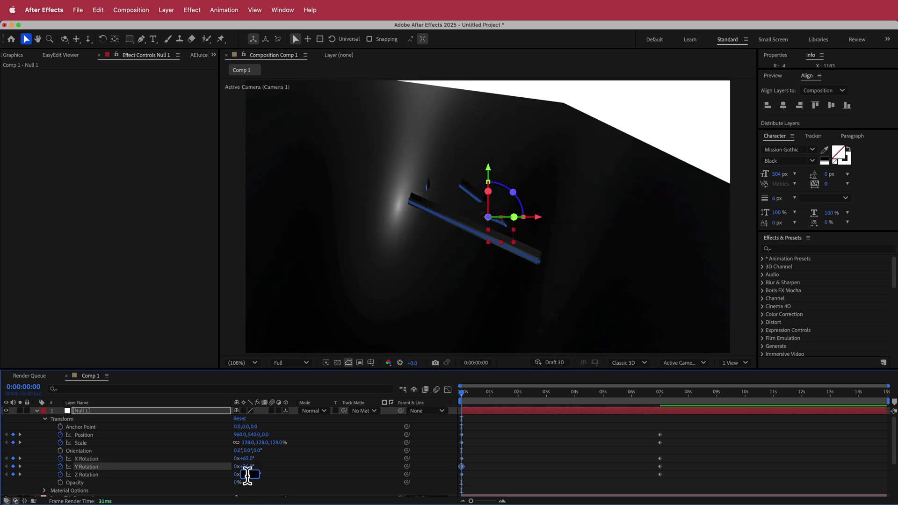
{"action": "type", "text": "53"}
{"action": "key", "text": "Return"}
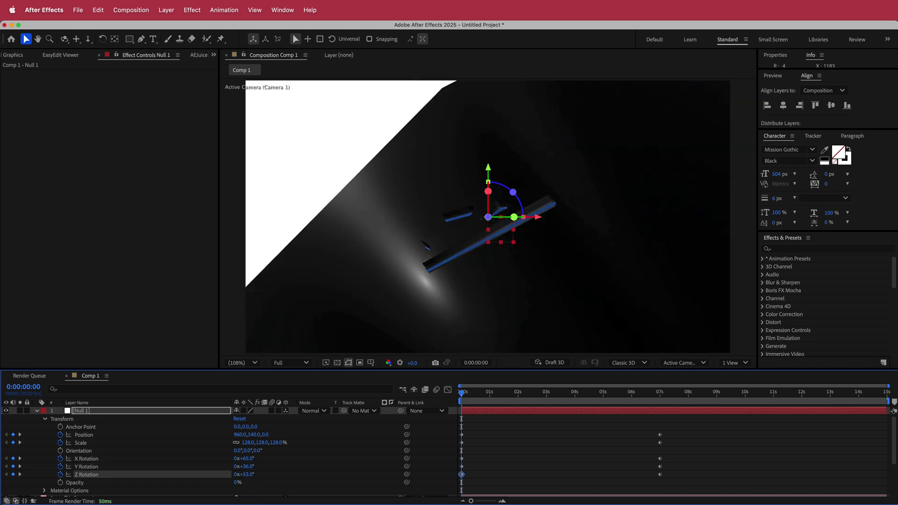
Step: Reduce the null's Scale to 26% at 0 seconds and scrub through the camera move
{"action": "mouse_move", "coordinate": [465, 393]}
{"action": "left_mouse_down"}
{"action": "mouse_move", "coordinate": [672, 388]}
{"action": "mouse_move", "coordinate": [460, 400]}
{"action": "left_mouse_up"}
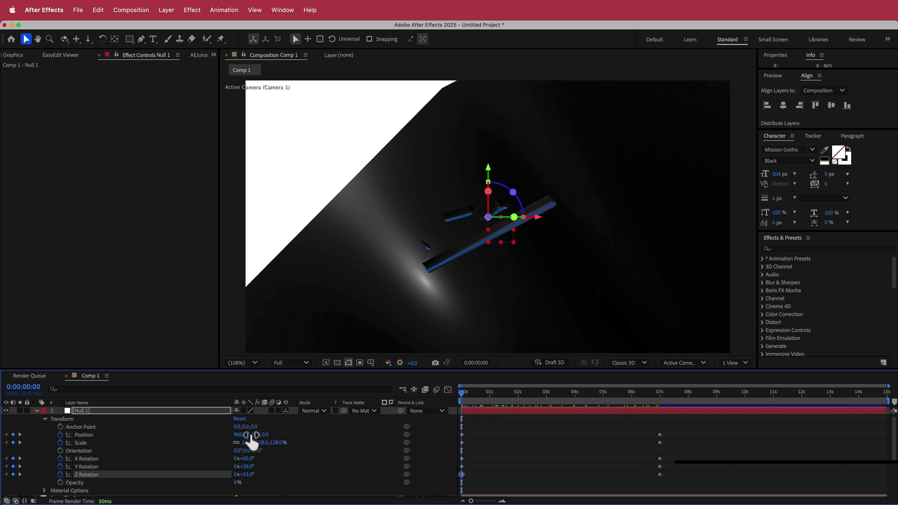
{"action": "left_click_drag", "start_coordinate": [252, 443], "coordinate": [200, 442]}
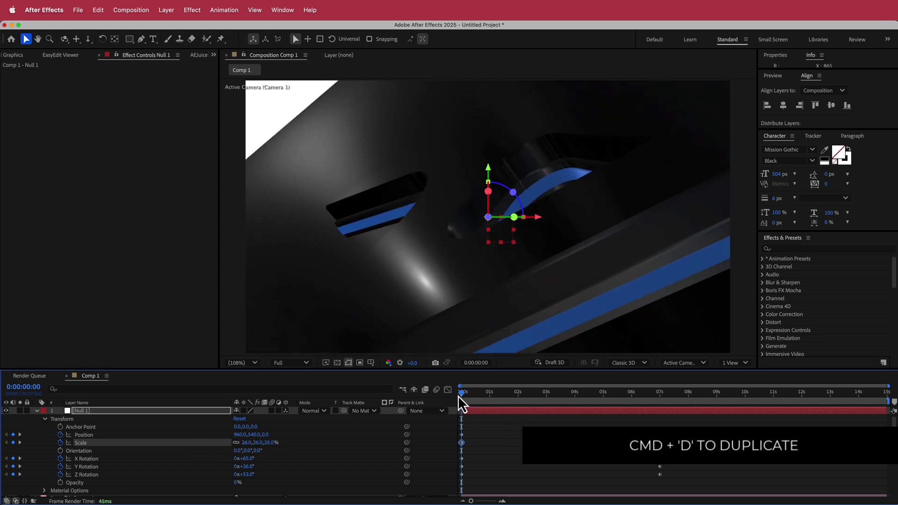
{"action": "left_click_drag", "start_coordinate": [459, 394], "coordinate": [670, 397]}
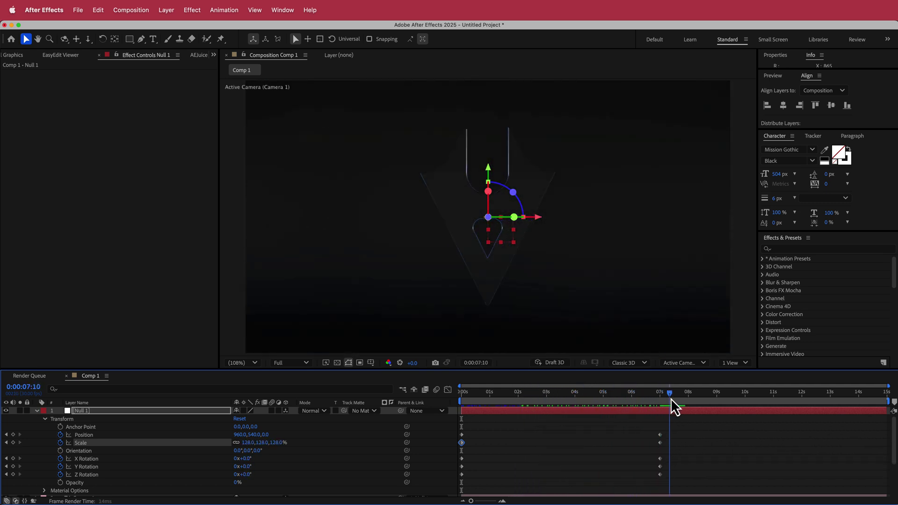
{"action": "key", "text": "Home"}
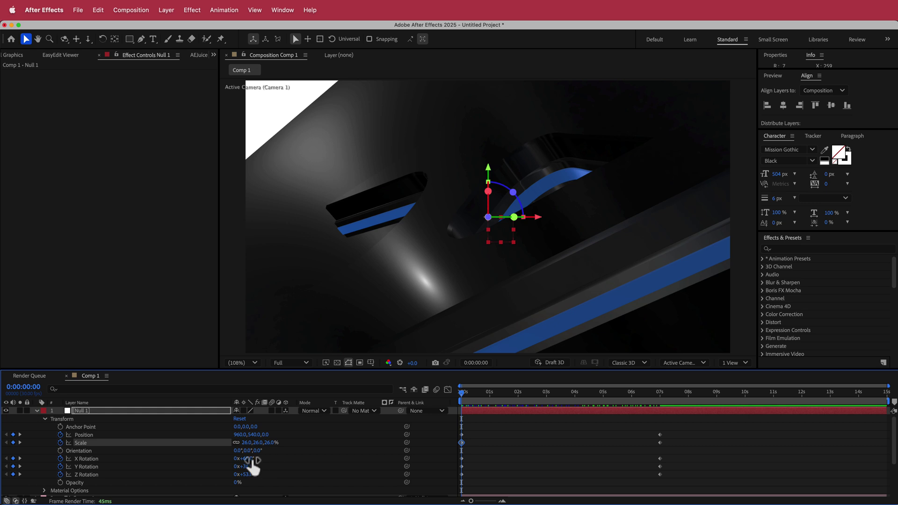
Step: Set the null's X Rotation to 58° at 0 seconds and scrub through the animation to check the framing
{"action": "left_click_drag", "start_coordinate": [249, 459], "coordinate": [244, 459]}
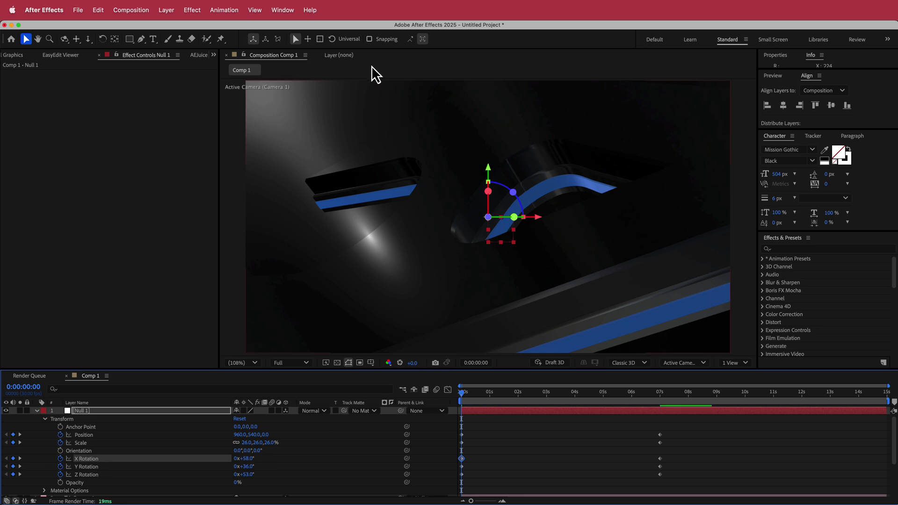
{"action": "left_click_drag", "start_coordinate": [460, 393], "coordinate": [621, 392]}
{"action": "scroll", "coordinate": [214, 449], "scroll_direction": "down", "scroll_amount": 5}
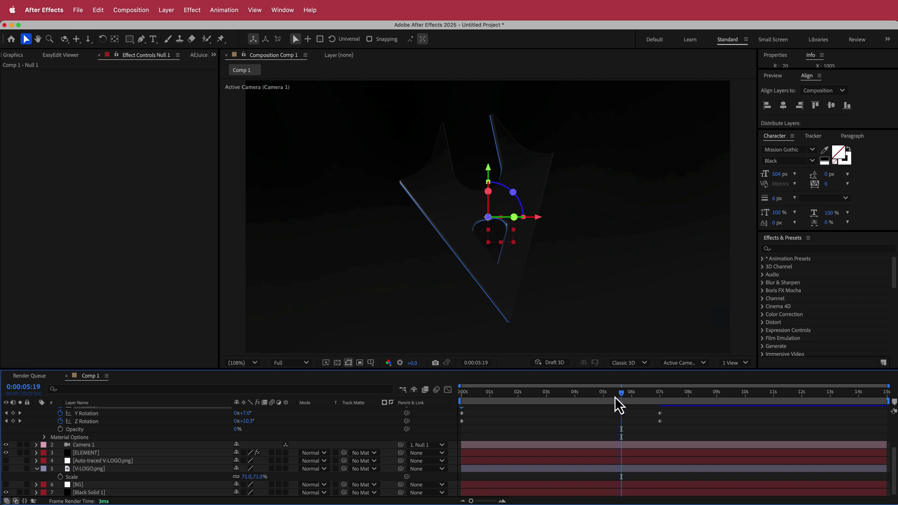
{"action": "left_click_drag", "start_coordinate": [621, 395], "coordinate": [443, 417]}
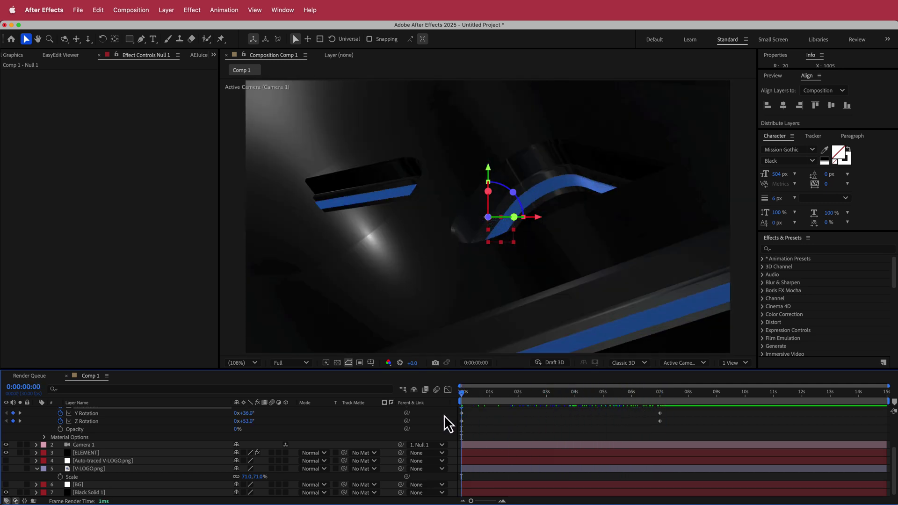
Step: Shift the null's Position to about 943, 553 at 0 seconds and adjust its Position at 0:00:01:28
{"action": "scroll", "coordinate": [444, 415], "scroll_direction": "up", "scroll_amount": 3}
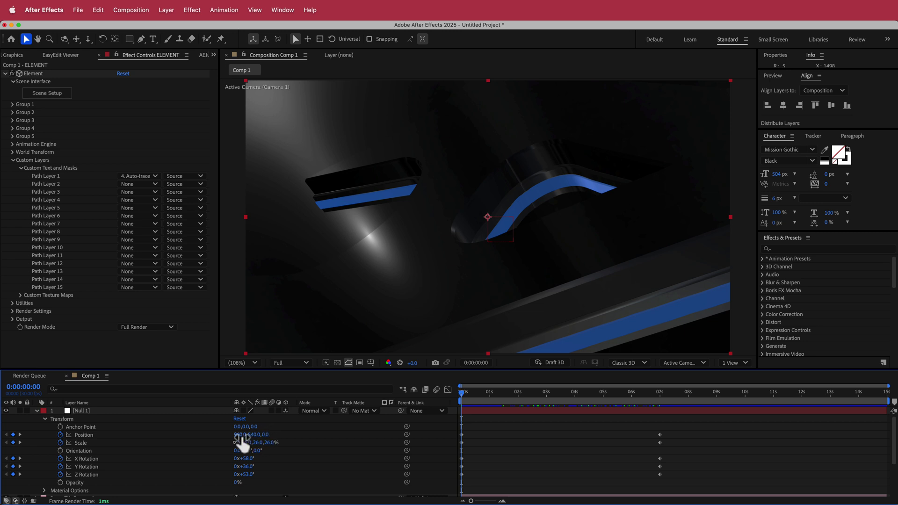
{"action": "left_click_drag", "start_coordinate": [239, 436], "coordinate": [263, 433]}
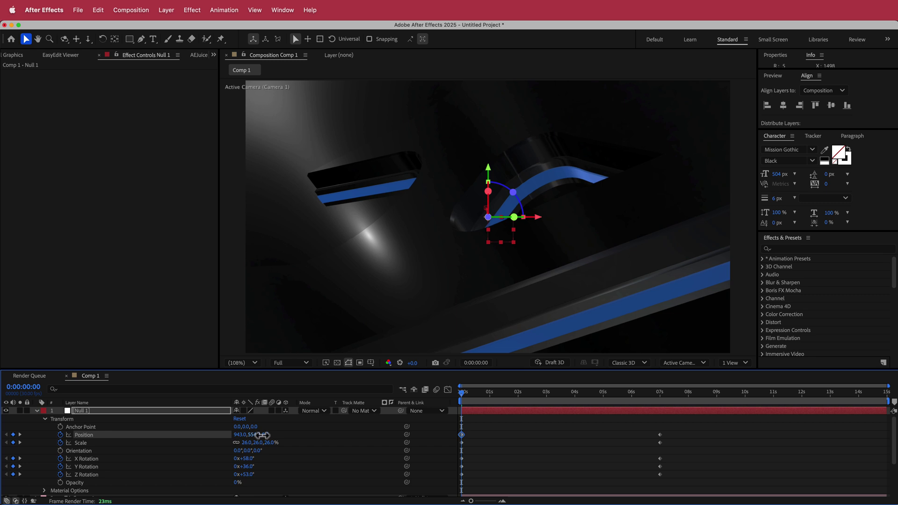
{"action": "left_click_drag", "start_coordinate": [463, 396], "coordinate": [518, 393]}
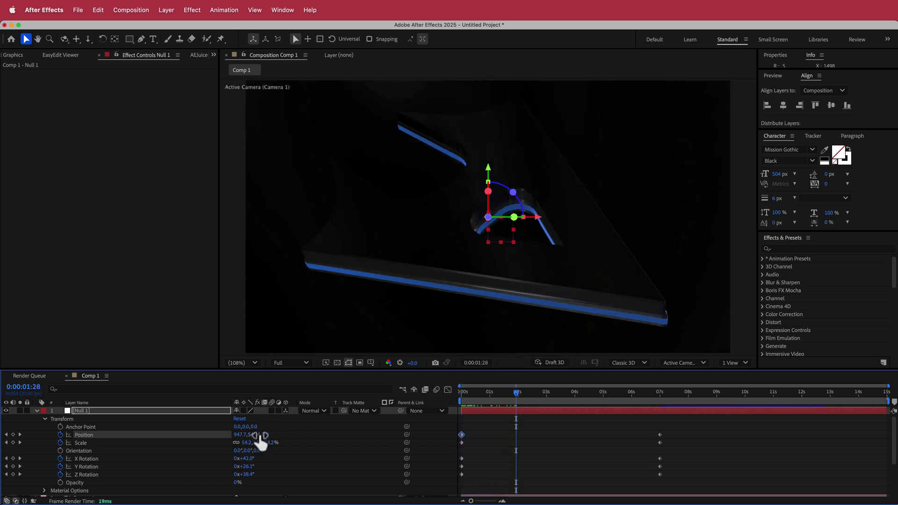
{"action": "left_click_drag", "start_coordinate": [265, 435], "coordinate": [239, 435]}
Step: Set the null's Position to 928, 574 at 0 seconds to reframe the opening close-up
{"action": "left_click_drag", "start_coordinate": [517, 397], "coordinate": [449, 411]}
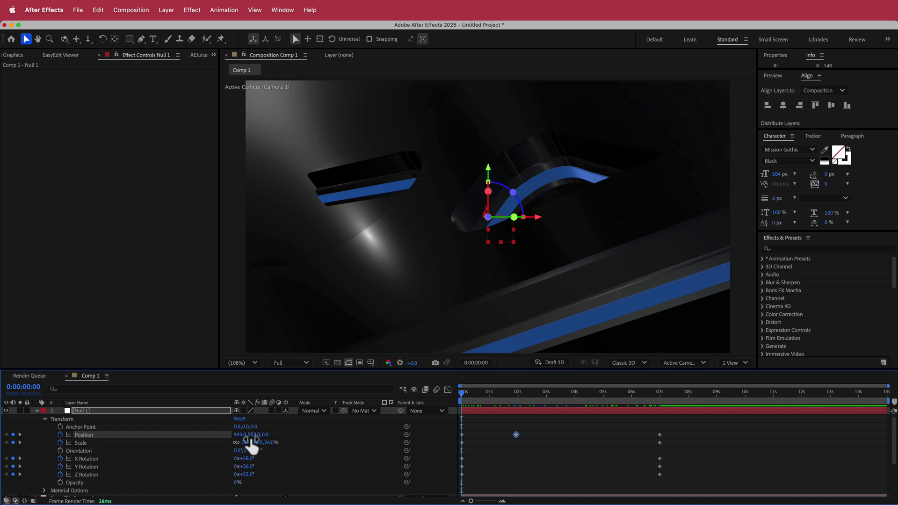
{"action": "left_click_drag", "start_coordinate": [237, 434], "coordinate": [264, 436]}
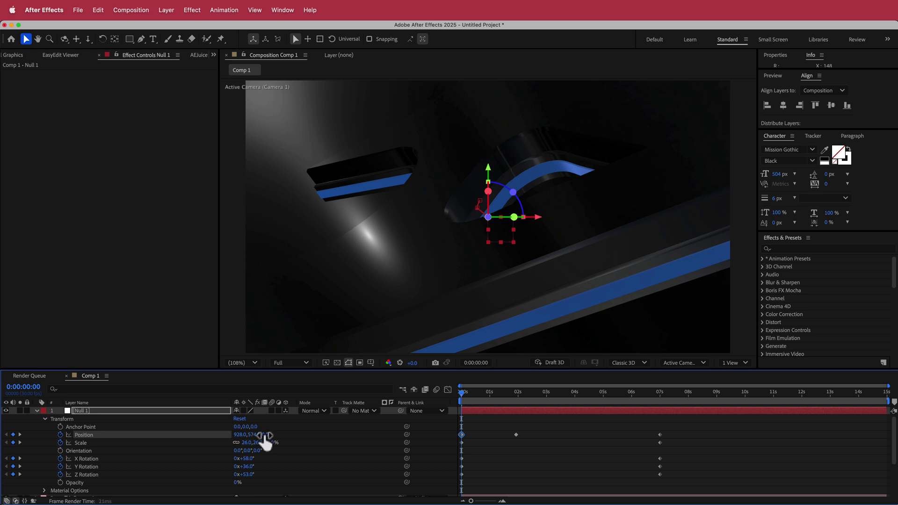
{"action": "left_click_drag", "start_coordinate": [461, 393], "coordinate": [445, 405]}
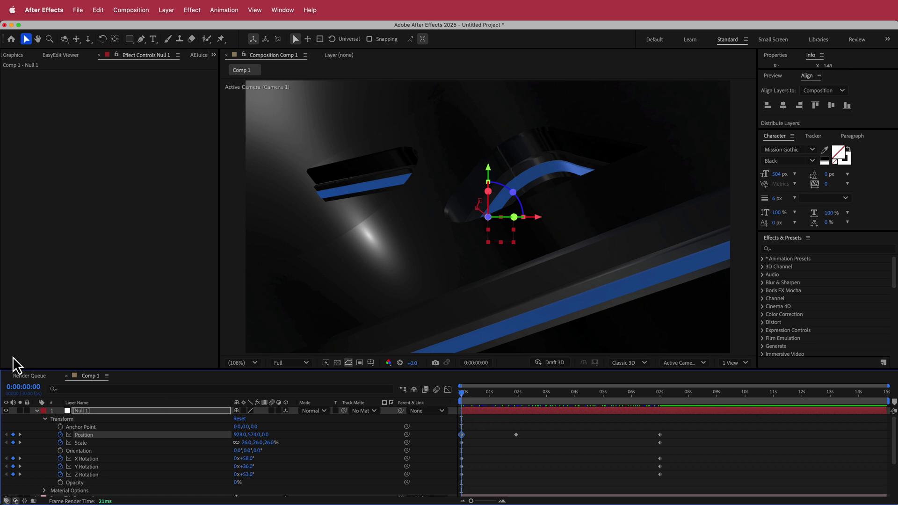
Step: Enable ambient occlusion in the ELEMENT layer's render settings and set the SSAO Intensity to 10
{"action": "scroll", "coordinate": [195, 423], "scroll_direction": "down", "scroll_amount": 3}
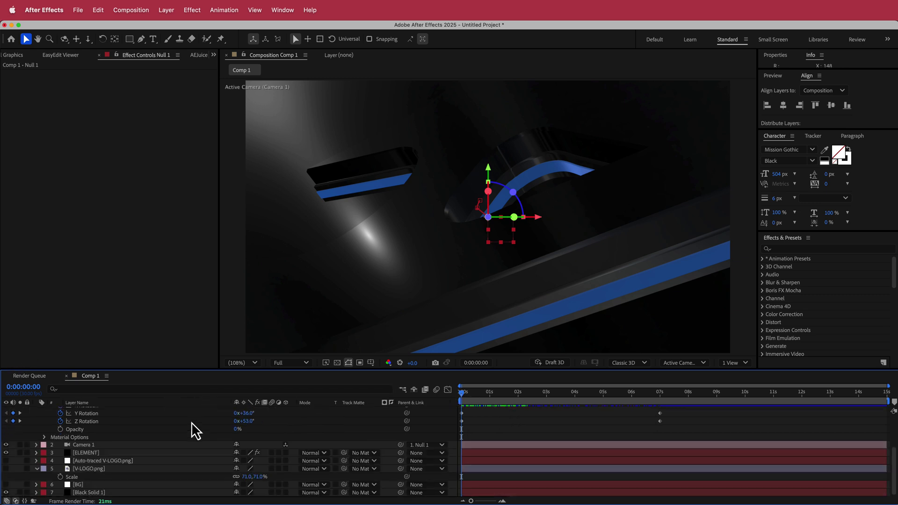
{"action": "left_click", "coordinate": [88, 452]}
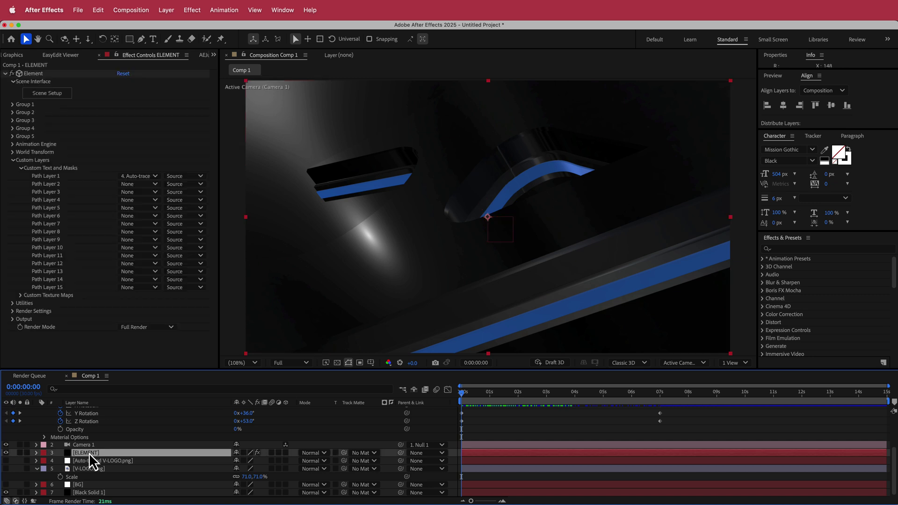
{"action": "left_click", "coordinate": [13, 311]}
{"action": "scroll", "coordinate": [121, 289], "scroll_direction": "down", "scroll_amount": 1}
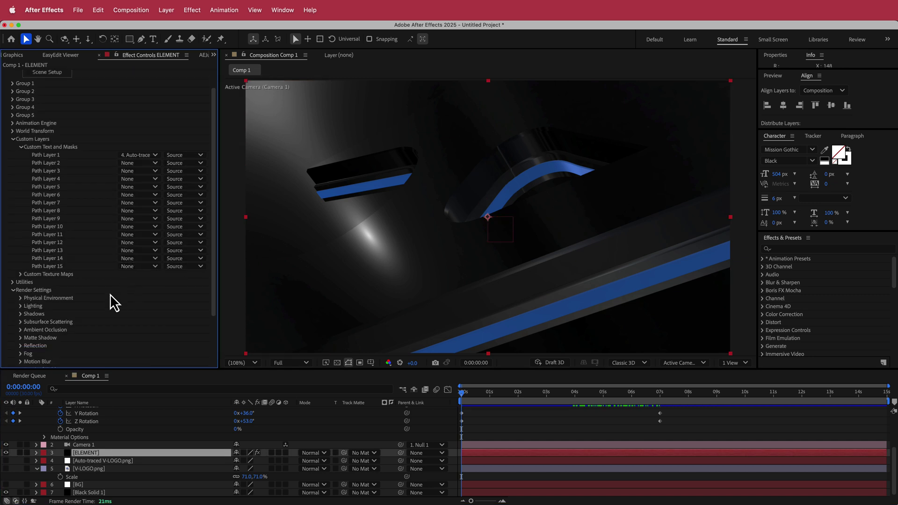
{"action": "scroll", "coordinate": [111, 294], "scroll_direction": "down", "scroll_amount": 1}
{"action": "left_click", "coordinate": [20, 310]}
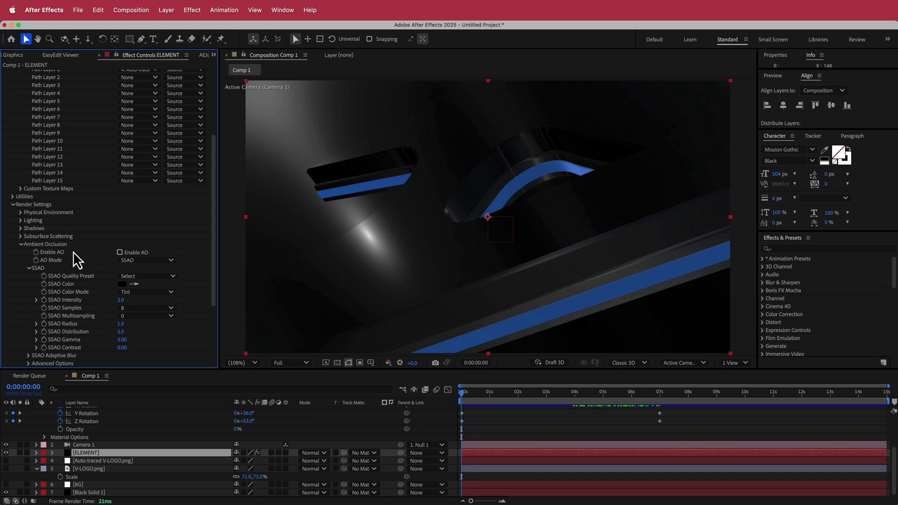
{"action": "left_click", "coordinate": [120, 253]}
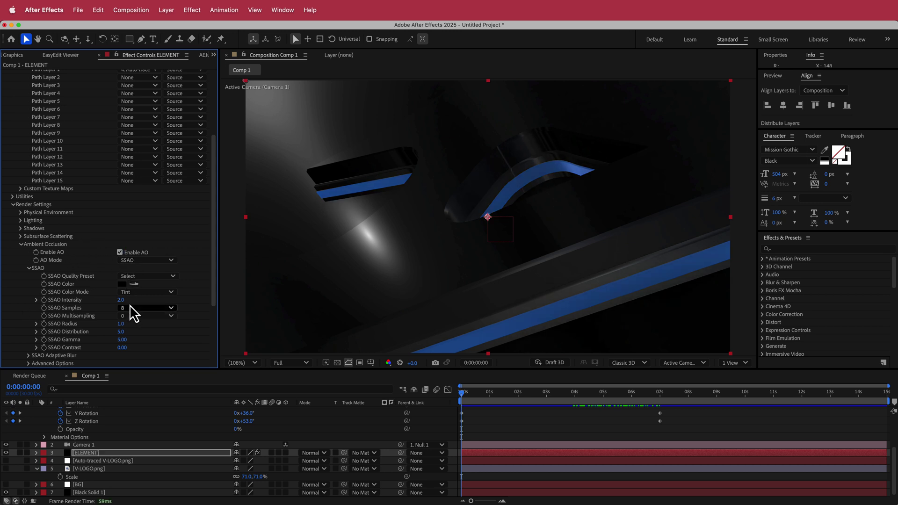
{"action": "left_click", "coordinate": [123, 300]}
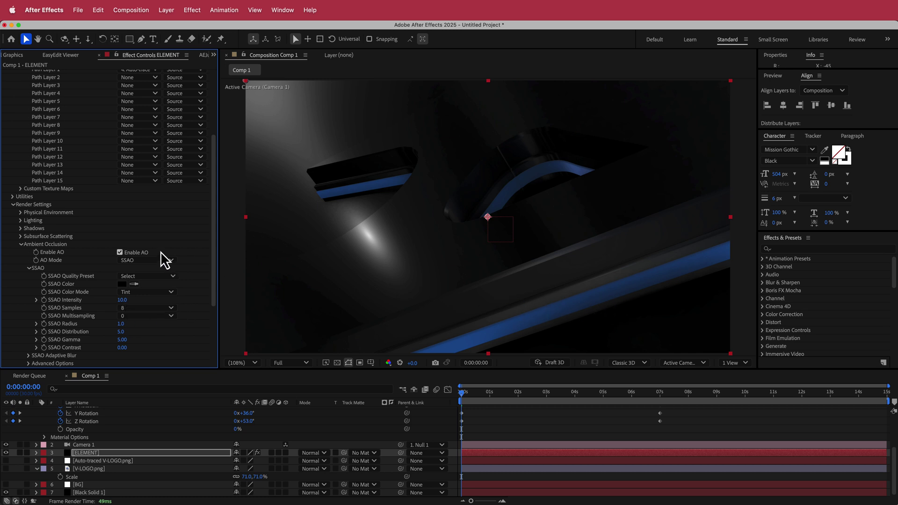
Step: Set the Physical Environment Exposure of the ELEMENT layer to 2 and check the brighter render at the start
{"action": "left_click", "coordinate": [20, 221]}
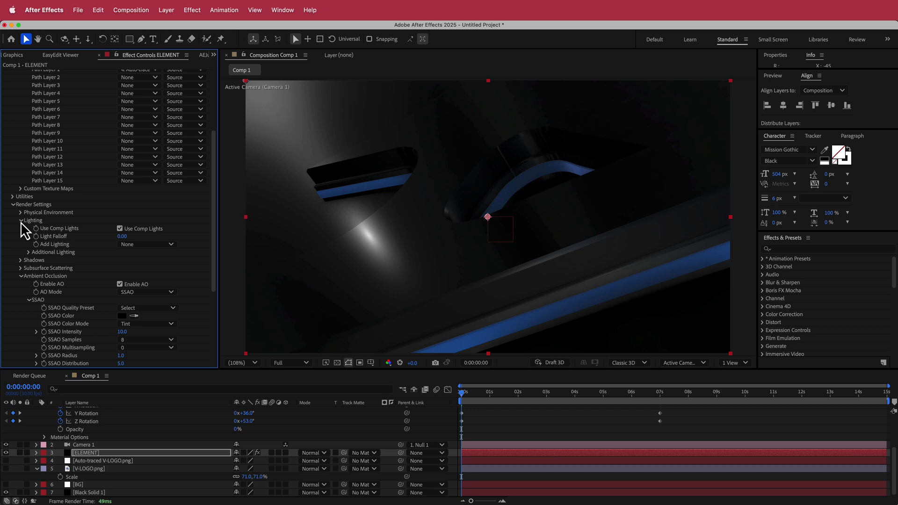
{"action": "left_click", "coordinate": [21, 222]}
{"action": "left_click", "coordinate": [21, 212]}
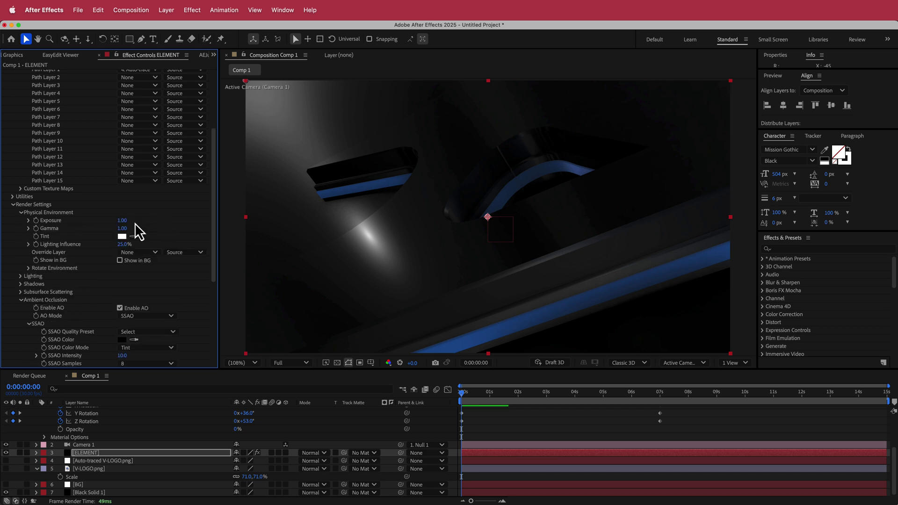
{"action": "left_click", "coordinate": [123, 221]}
{"action": "type", "text": "2"}
{"action": "key", "text": "Return"}
{"action": "left_click_drag", "start_coordinate": [464, 397], "coordinate": [210, 272]}
{"action": "scroll", "coordinate": [210, 271], "scroll_direction": "down", "scroll_amount": 5}
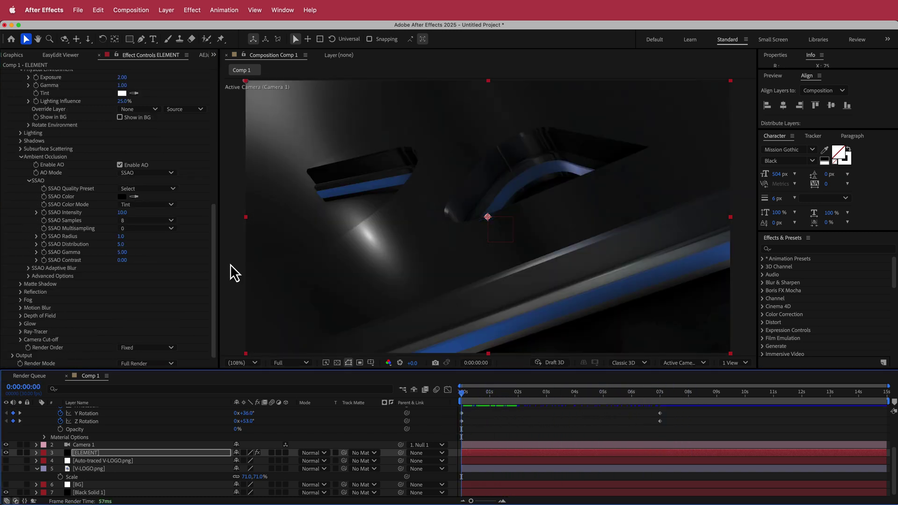
Step: Try an X Rotation Environment of 333° on the ELEMENT layer at 0:00:06:20 and undo it
{"action": "left_click", "coordinate": [28, 125]}
{"action": "left_click_drag", "start_coordinate": [464, 391], "coordinate": [651, 389]}
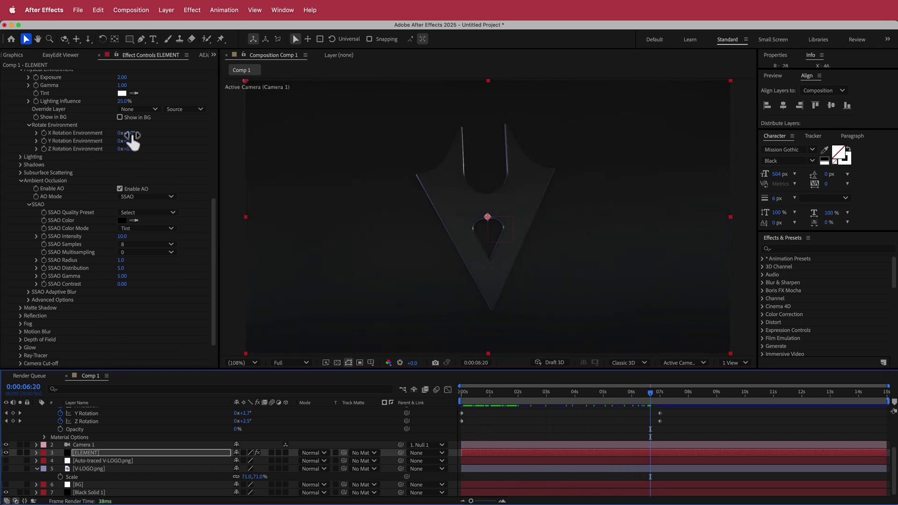
{"action": "left_click_drag", "start_coordinate": [131, 135], "coordinate": [297, 146]}
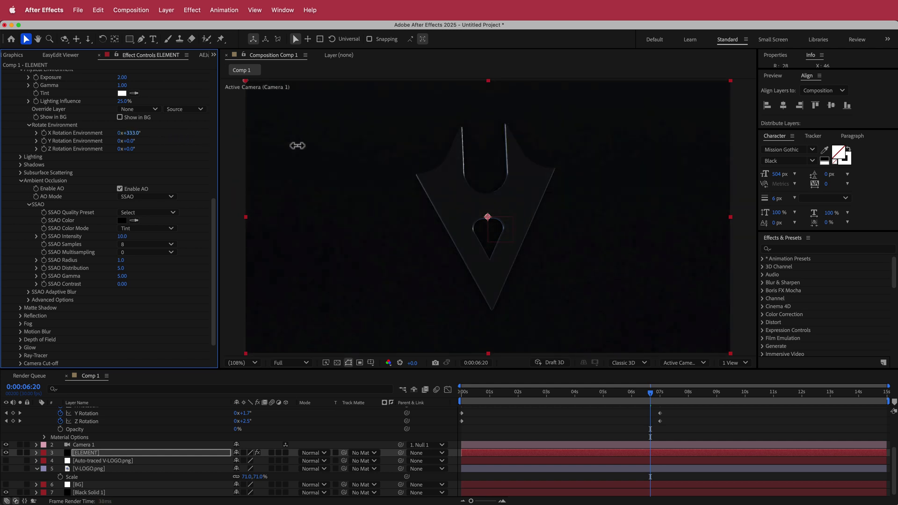
{"action": "key", "text": "super+z"}
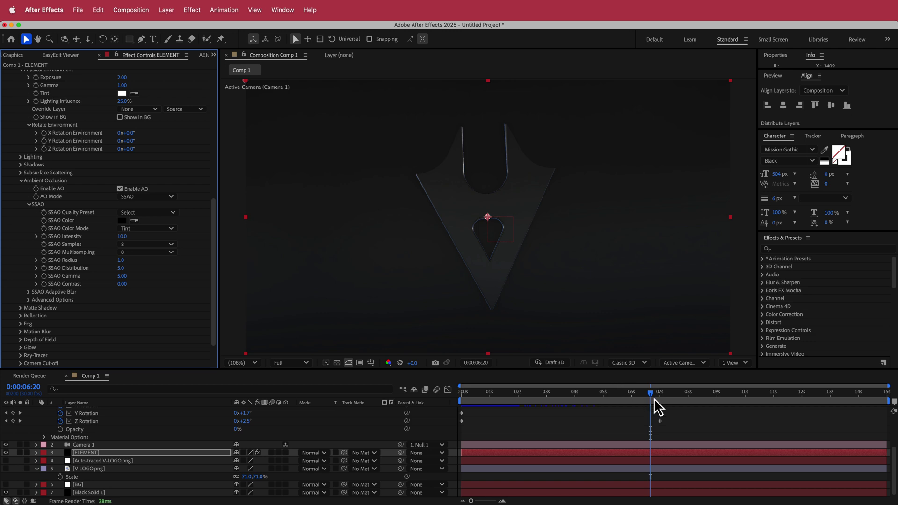
Step: Keyframe the ELEMENT layer's X, Y and Z Rotation Environment at their current values at 0 seconds
{"action": "left_click_drag", "start_coordinate": [654, 397], "coordinate": [440, 396]}
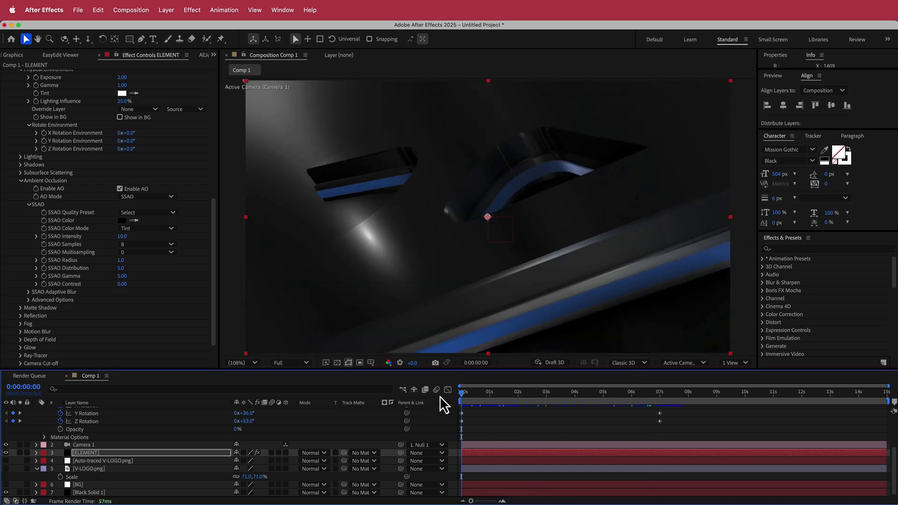
{"action": "left_click", "coordinate": [44, 132]}
{"action": "left_click", "coordinate": [43, 141]}
{"action": "left_click", "coordinate": [44, 149]}
Step: Set the X, Y and Z Rotation Environment to 20° each at 0:00:14:29 and scrub back through the animation to check the reflections
{"action": "left_click_drag", "start_coordinate": [459, 392], "coordinate": [890, 399]}
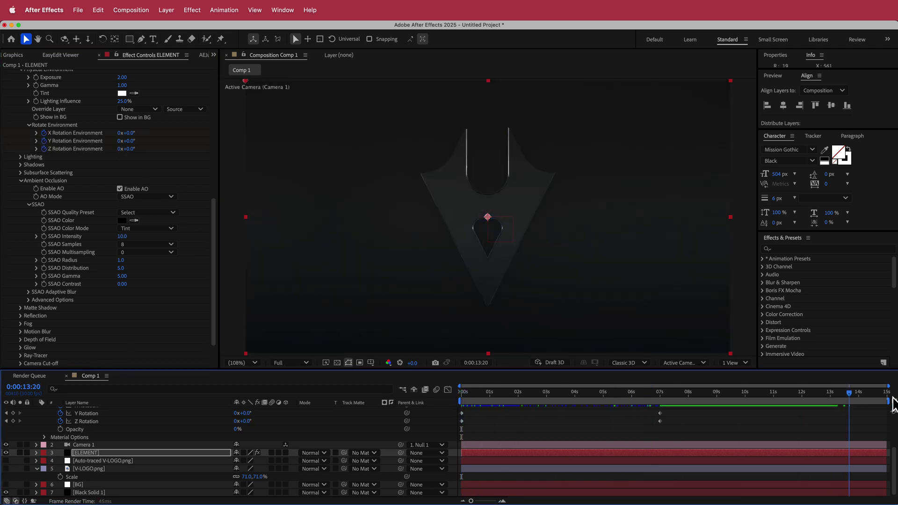
{"action": "left_click", "coordinate": [133, 133]}
{"action": "type", "text": "20"}
{"action": "key", "text": "Tab"}
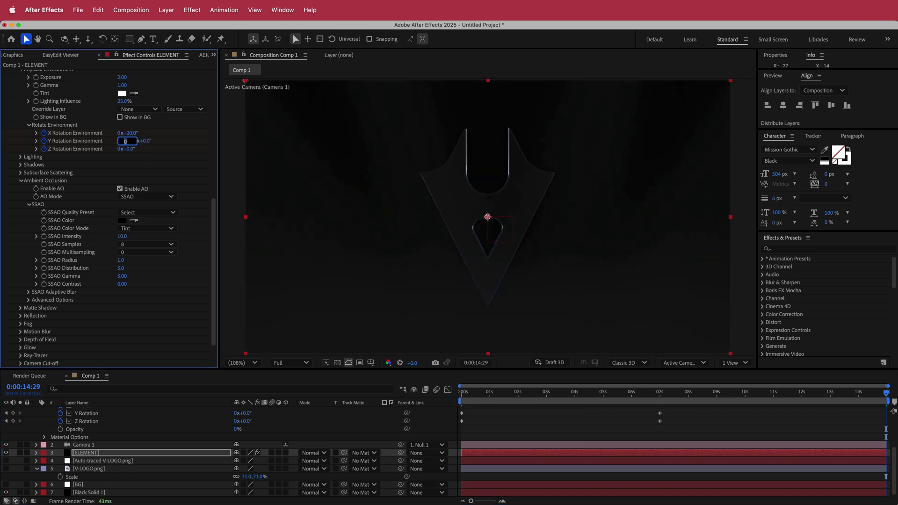
{"action": "type", "text": "20"}
{"action": "key", "text": "Tab"}
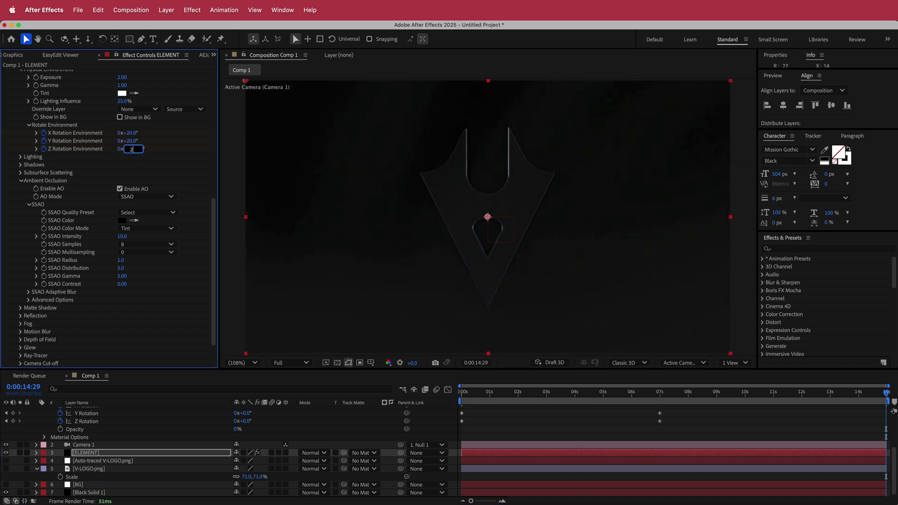
{"action": "type", "text": "20"}
{"action": "left_click", "coordinate": [882, 394]}
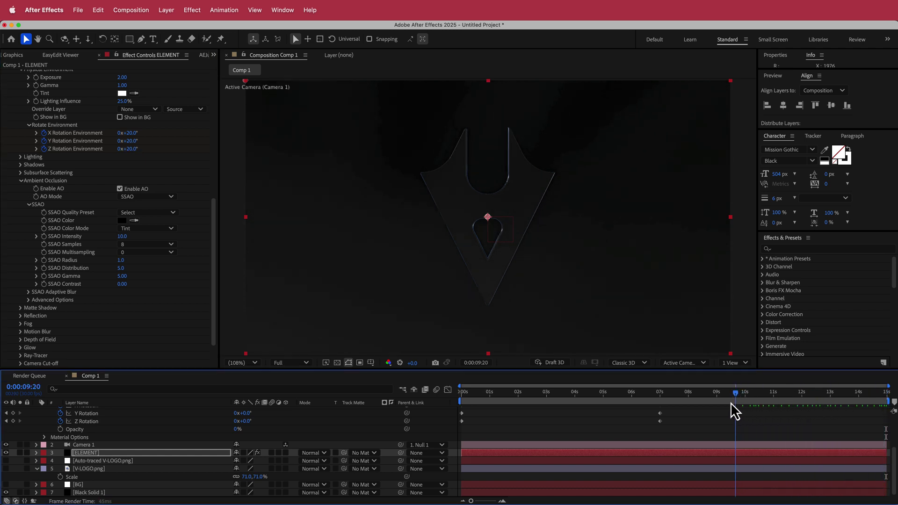
{"action": "mouse_move", "coordinate": [689, 401]}
{"action": "left_mouse_down"}
{"action": "mouse_move", "coordinate": [428, 405]}
{"action": "mouse_move", "coordinate": [704, 401]}
{"action": "left_mouse_up"}
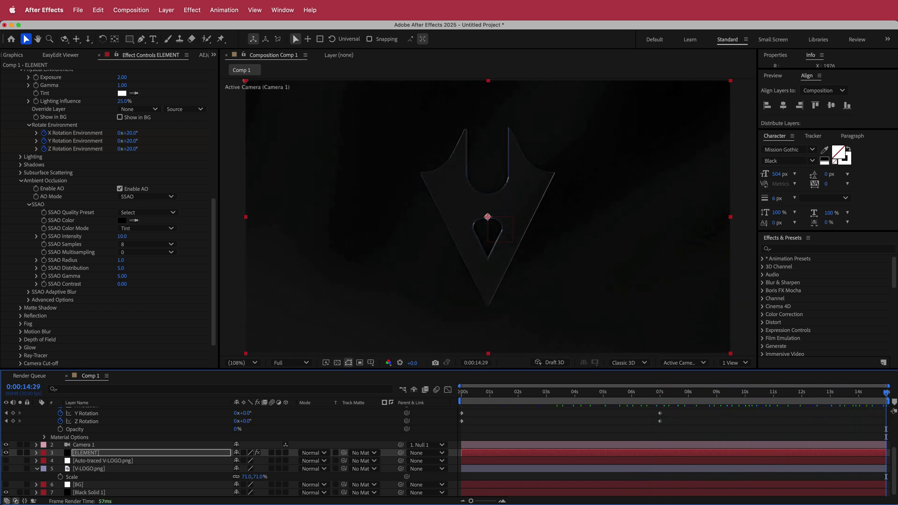
Step: Set the X, Y and Z Rotation Environment to 123°, 52° and 85° at 0:00:14:29 and scrub through the result
{"action": "key", "text": "End"}
{"action": "left_click", "coordinate": [132, 133]}
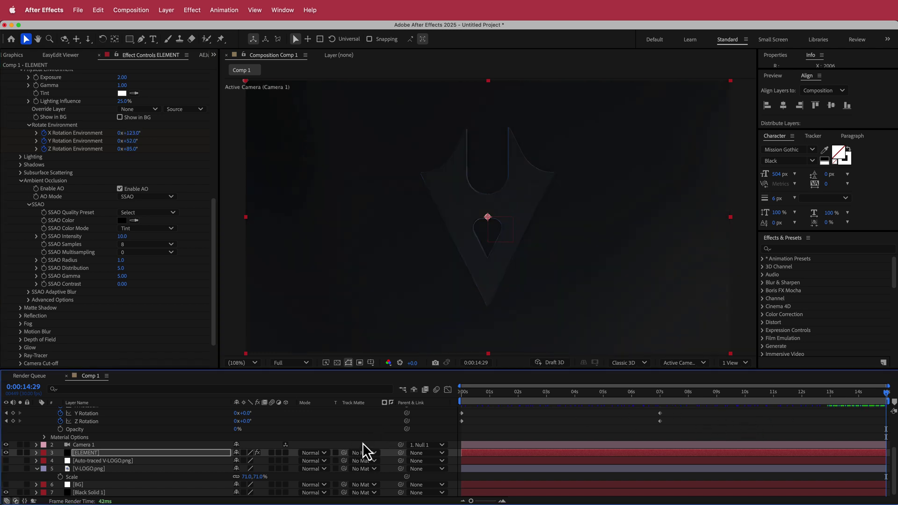
{"action": "scroll", "coordinate": [363, 442], "scroll_direction": "up", "scroll_amount": 5}
{"action": "left_click_drag", "start_coordinate": [699, 397], "coordinate": [888, 388]}
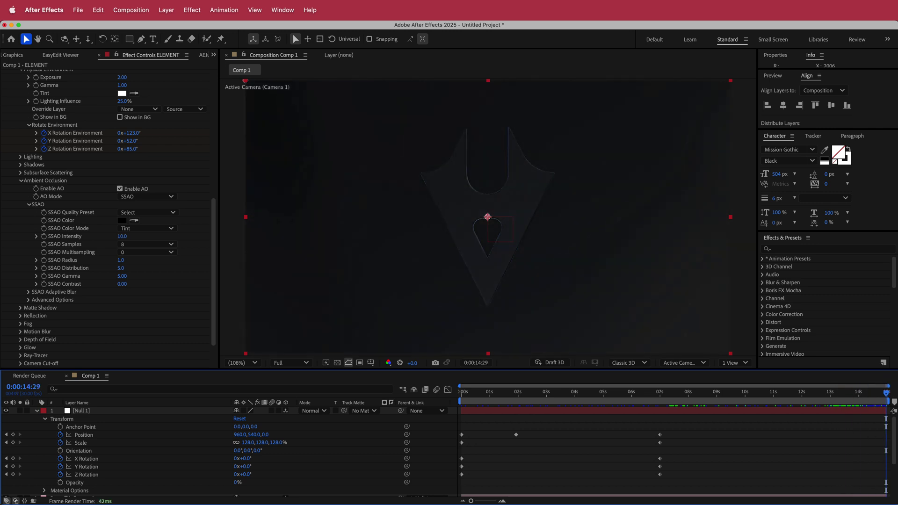
Step: Create a second null object, place it above all other layers, and parent Null 1 to it
{"action": "left_click", "coordinate": [36, 411]}
{"action": "right_click", "coordinate": [395, 411]}
{"action": "mouse_move", "coordinate": [413, 418]}
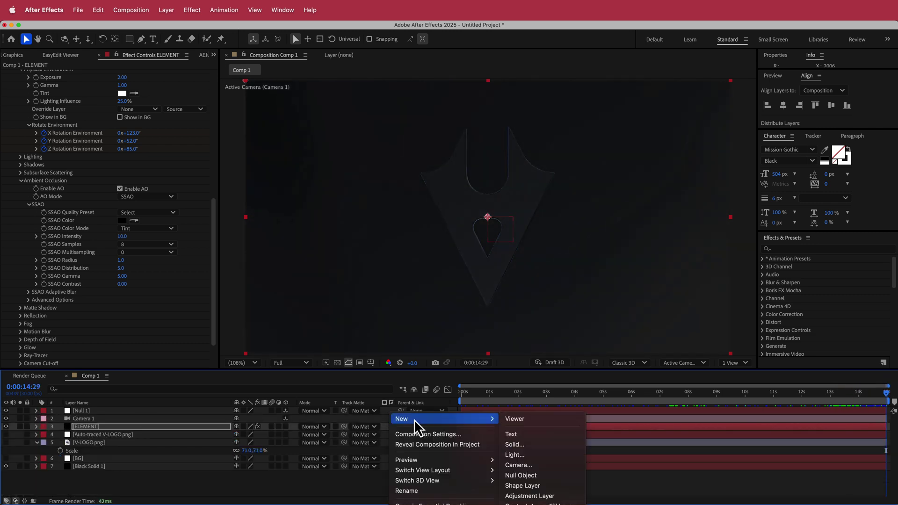
{"action": "left_click", "coordinate": [532, 476]}
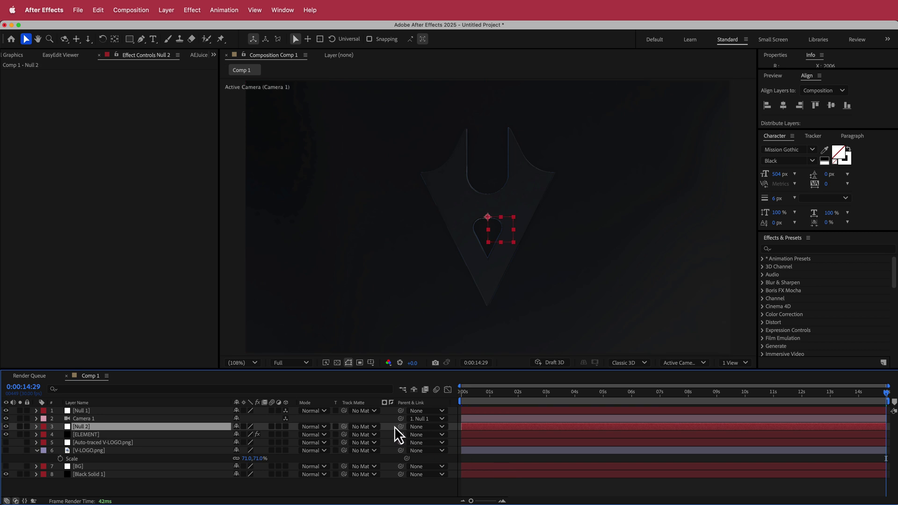
{"action": "left_click_drag", "start_coordinate": [133, 431], "coordinate": [100, 408]}
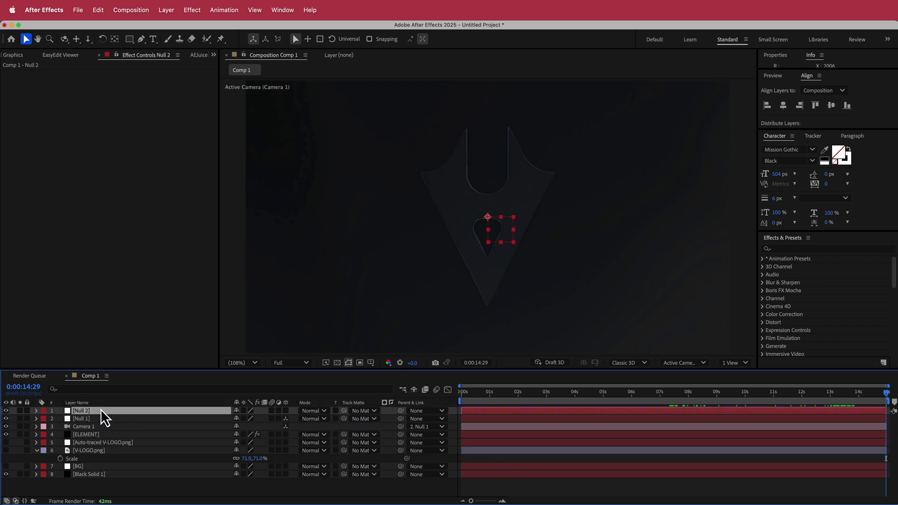
{"action": "left_click_drag", "start_coordinate": [400, 420], "coordinate": [144, 411]}
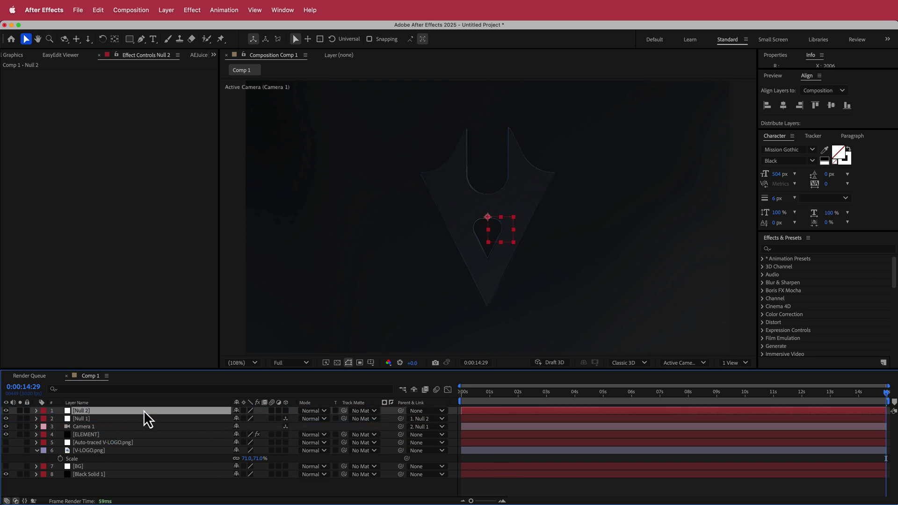
Step: Keyframe Null 2's Scale at 100% at 0:00:05:29 and 81% at 0:00:14:29, and preview the move from 0:00:04:03
{"action": "left_click", "coordinate": [492, 394]}
{"action": "left_click_drag", "start_coordinate": [492, 394], "coordinate": [630, 391]}
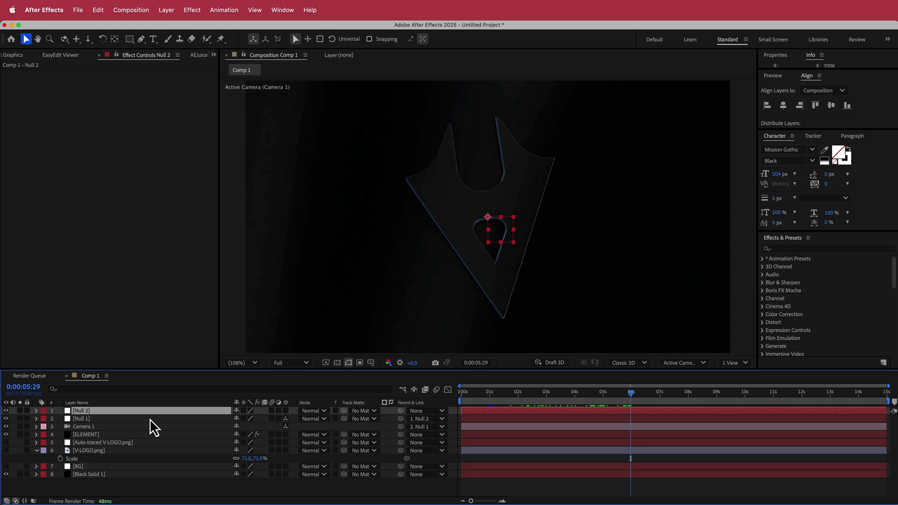
{"action": "key", "text": "s"}
{"action": "left_click", "coordinate": [60, 419]}
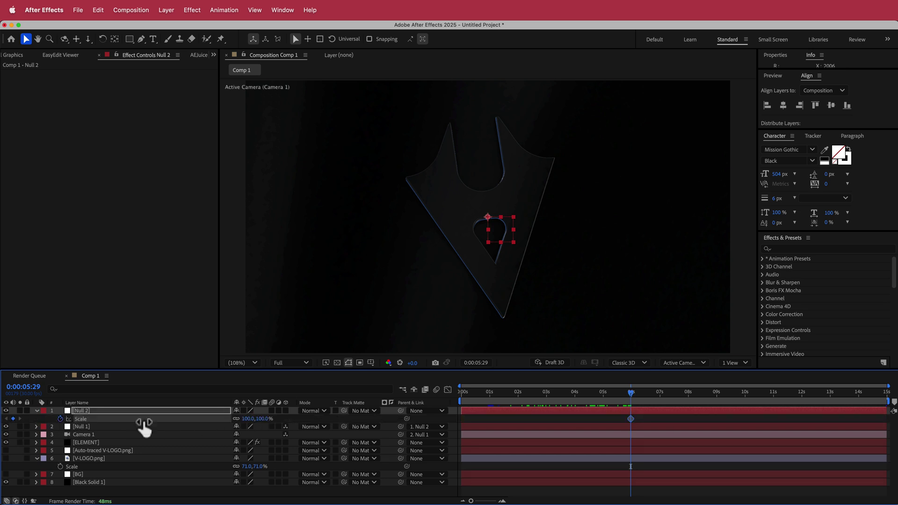
{"action": "left_click_drag", "start_coordinate": [631, 394], "coordinate": [888, 396]}
{"action": "left_click_drag", "start_coordinate": [247, 419], "coordinate": [237, 419]}
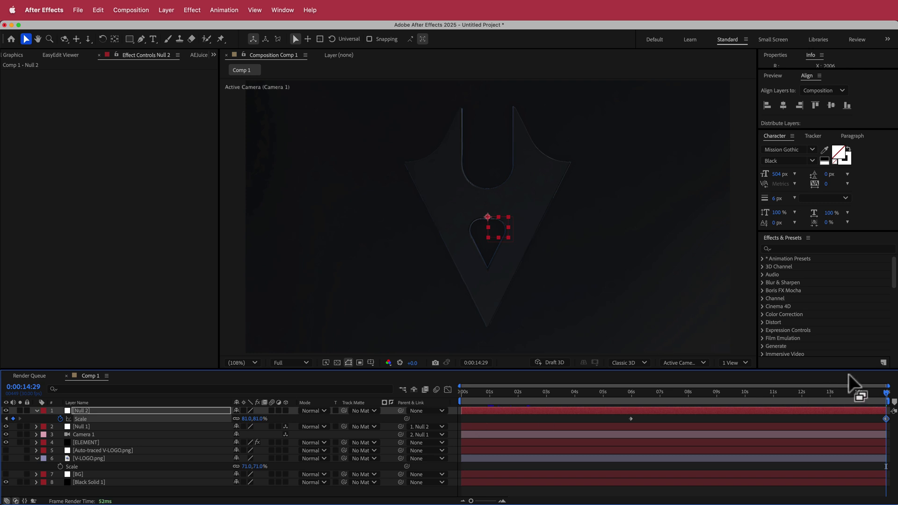
{"action": "left_click_drag", "start_coordinate": [887, 395], "coordinate": [578, 417]}
{"action": "key", "text": "space"}
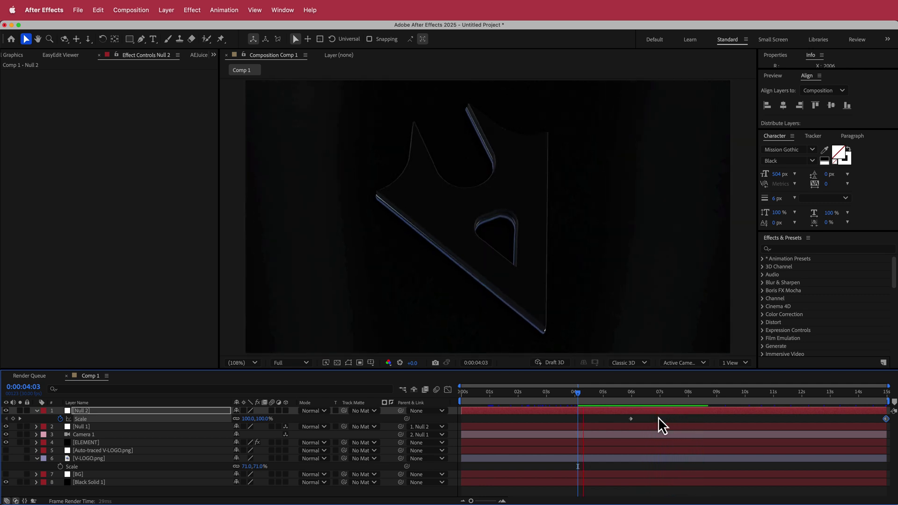
{"action": "key", "text": "space"}
Step: Shift Null 2's first Scale keyframe slightly earlier, apply Easy Ease to both Scale keyframes, and scrub through the move
{"action": "left_click", "coordinate": [631, 419]}
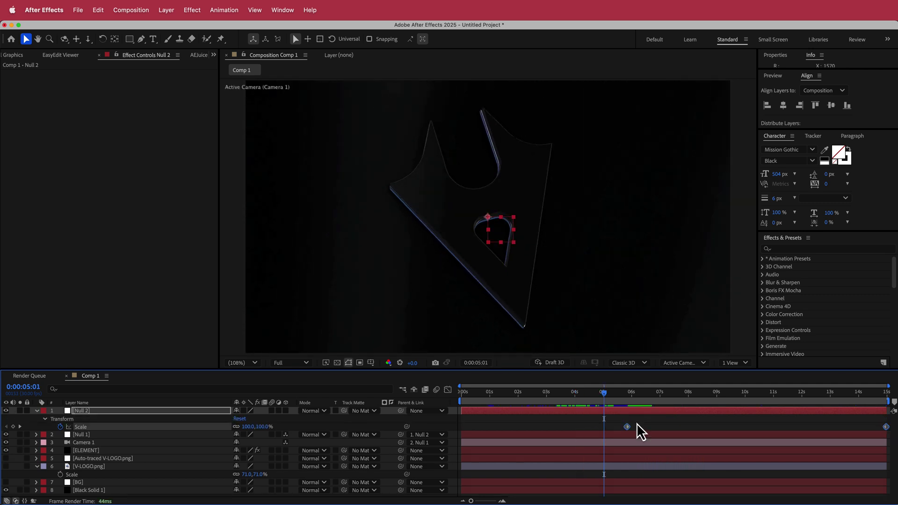
{"action": "left_click", "coordinate": [225, 10]}
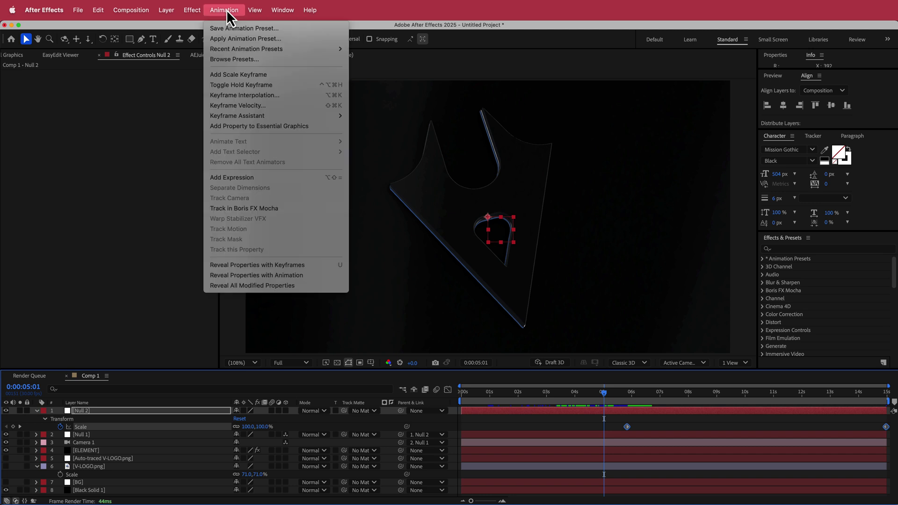
{"action": "mouse_move", "coordinate": [288, 119]}
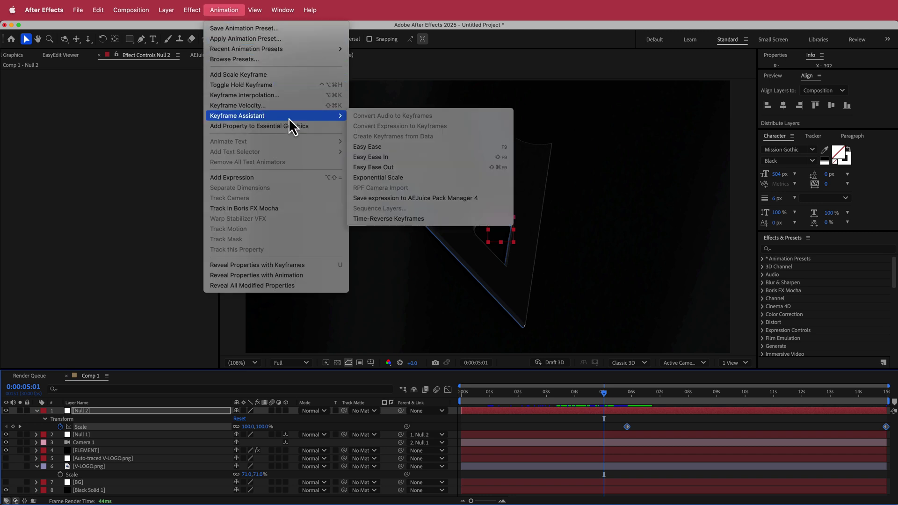
{"action": "left_click", "coordinate": [403, 147]}
{"action": "left_click_drag", "start_coordinate": [607, 399], "coordinate": [758, 393]}
Step: Reveal the keyframes of all layers, including ELEMENT's environment rotations, and apply Easy Ease to them, then check the opening at 0:00:00:09
{"action": "left_click", "coordinate": [97, 450]}
{"action": "key", "text": "u"}
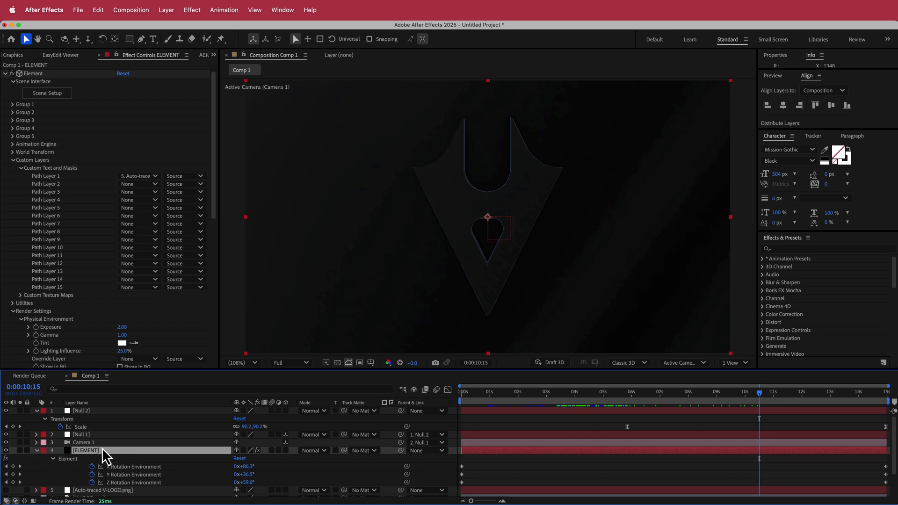
{"action": "left_click_drag", "start_coordinate": [476, 463], "coordinate": [457, 491]}
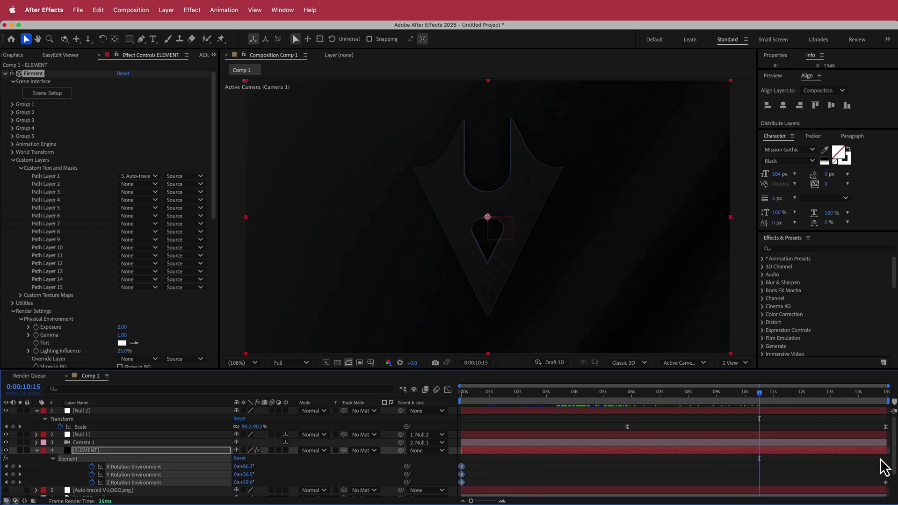
{"action": "left_click_drag", "start_coordinate": [893, 461], "coordinate": [879, 488]}
{"action": "key", "text": "super+a"}
{"action": "key", "text": "u"}
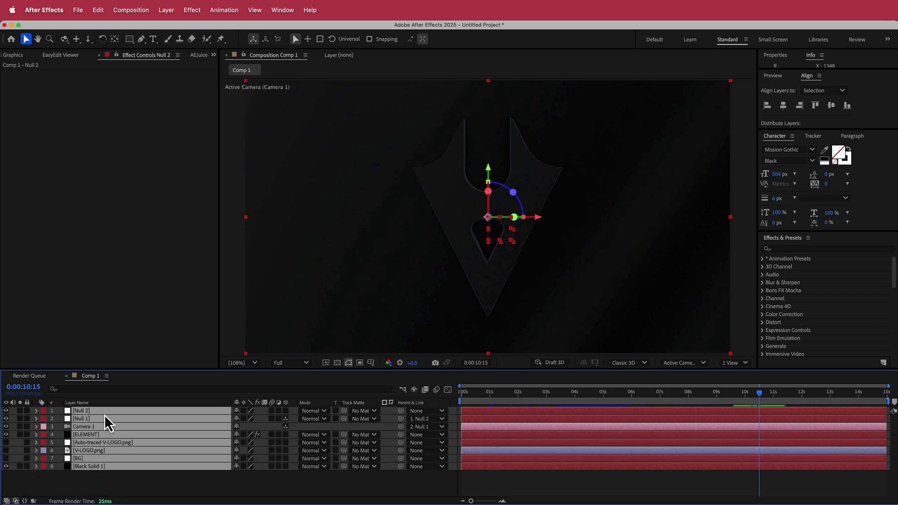
{"action": "key", "text": "u"}
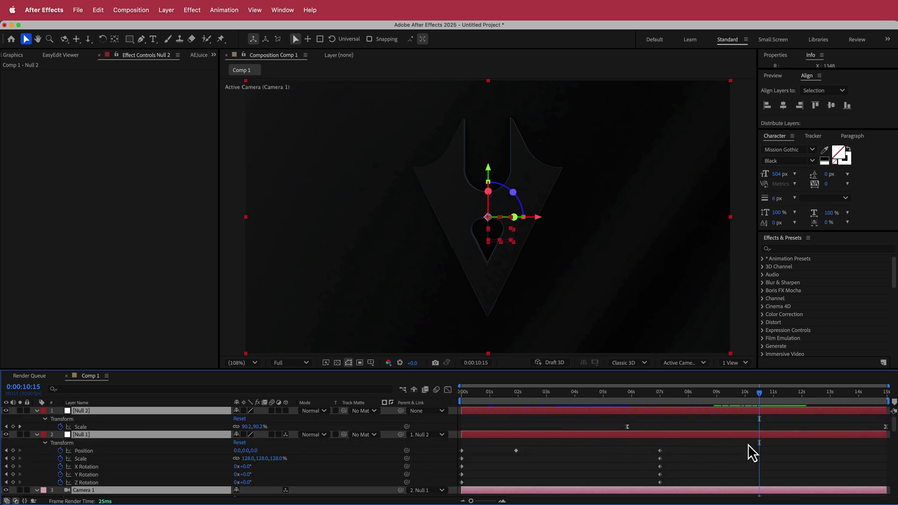
{"action": "left_click_drag", "start_coordinate": [461, 443], "coordinate": [701, 465]}
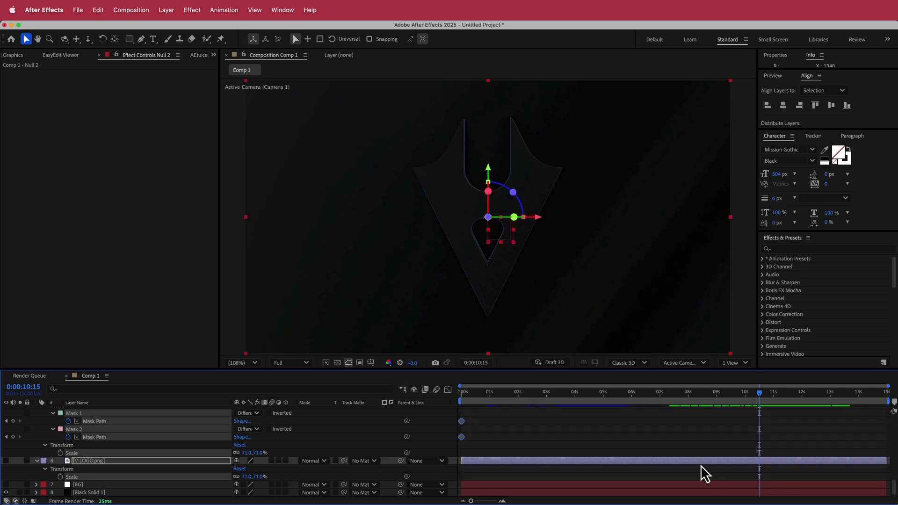
{"action": "left_click", "coordinate": [223, 10]}
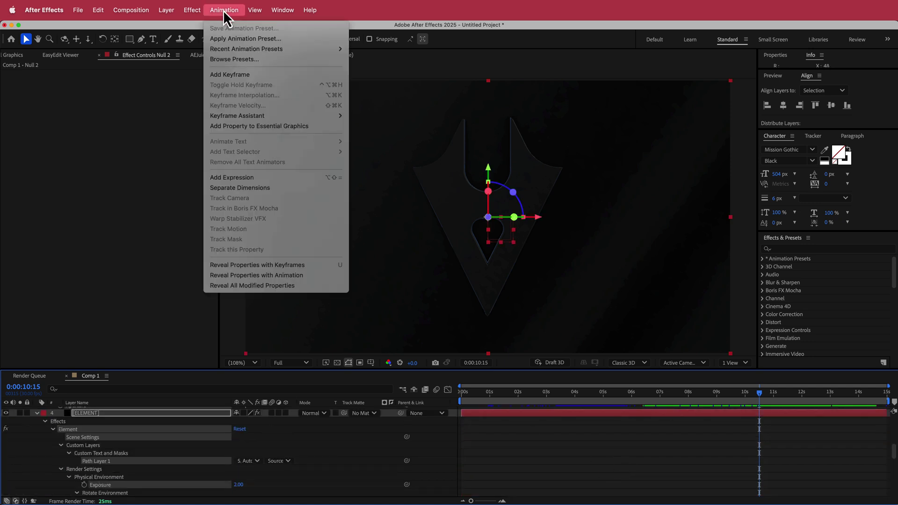
{"action": "mouse_move", "coordinate": [290, 118]}
{"action": "left_click", "coordinate": [394, 147]}
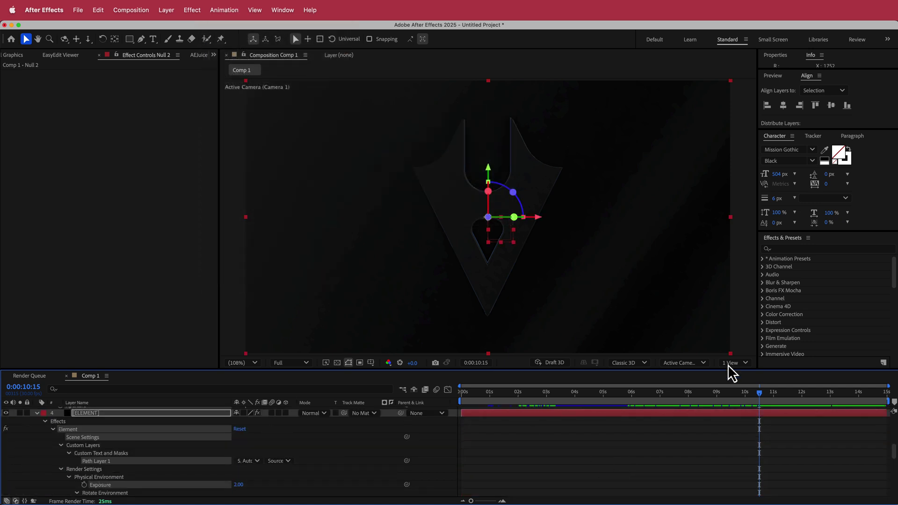
{"action": "left_click", "coordinate": [756, 394]}
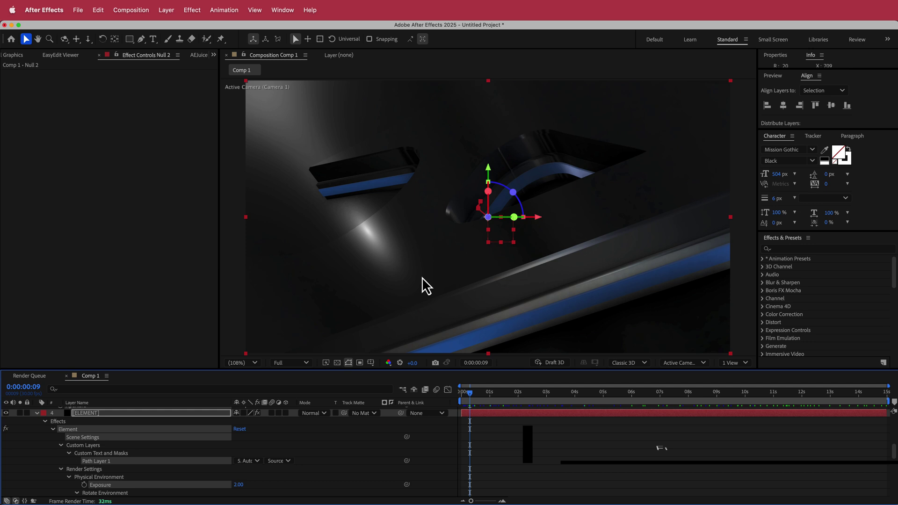
Step: Enable Glow in the ELEMENT layer's render settings
{"action": "scroll", "coordinate": [144, 445], "scroll_direction": "up", "scroll_amount": 3}
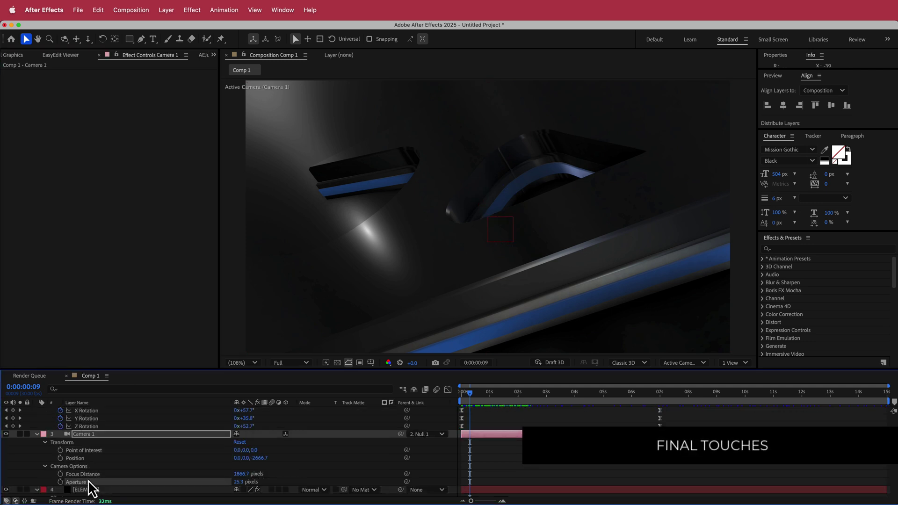
{"action": "left_click", "coordinate": [92, 489]}
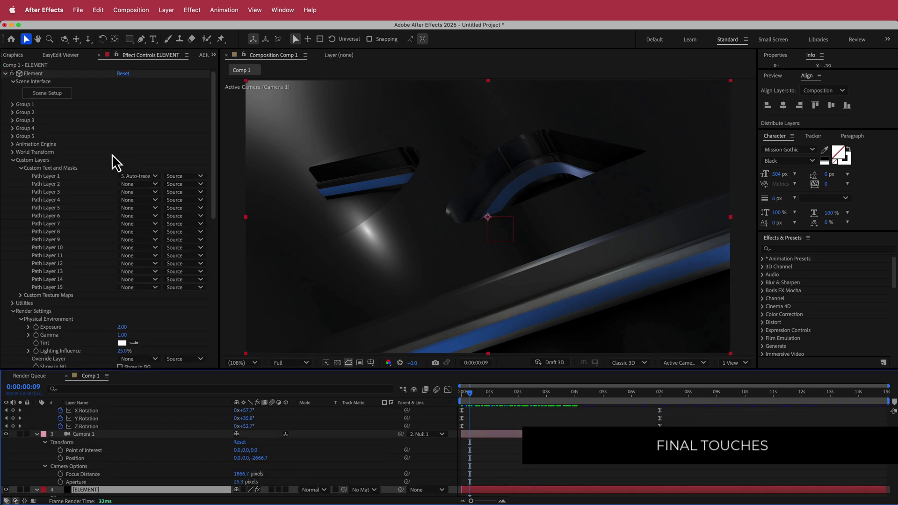
{"action": "scroll", "coordinate": [111, 155], "scroll_direction": "down", "scroll_amount": 10}
{"action": "scroll", "coordinate": [111, 155], "scroll_direction": "down", "scroll_amount": 5}
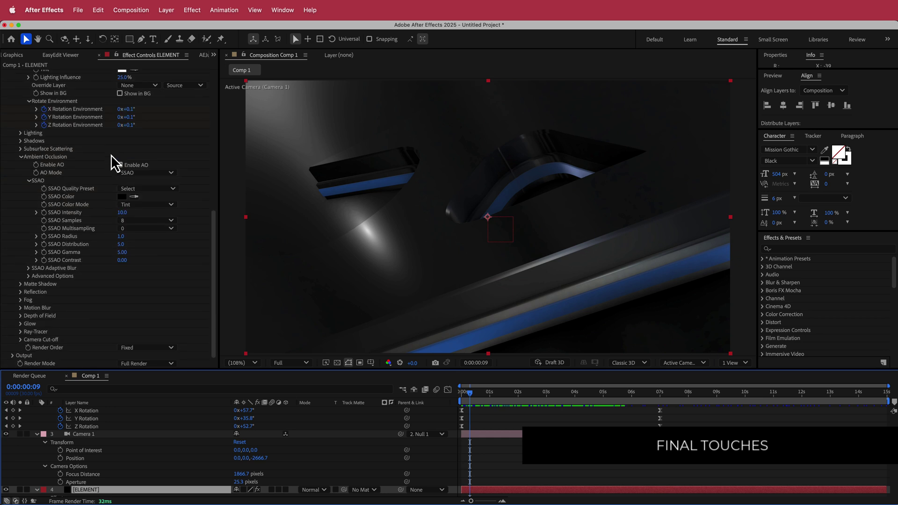
{"action": "left_click", "coordinate": [20, 323]}
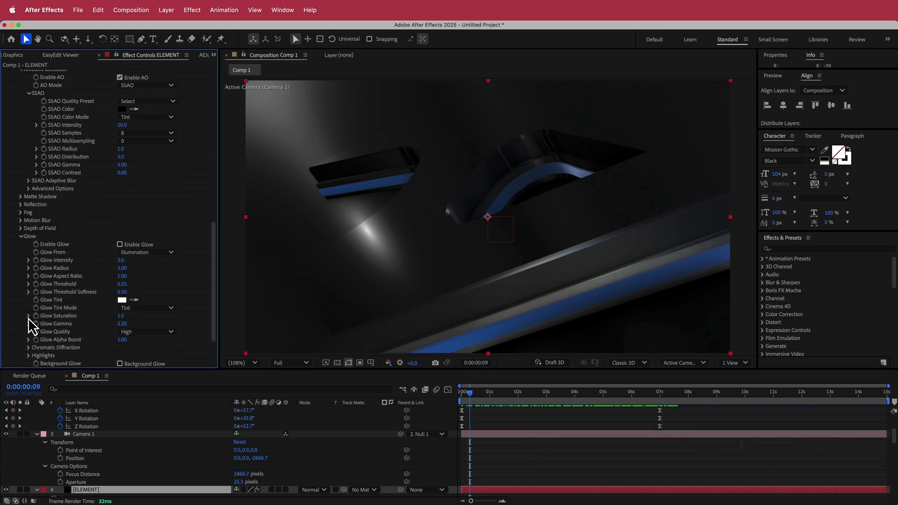
{"action": "left_click", "coordinate": [119, 244]}
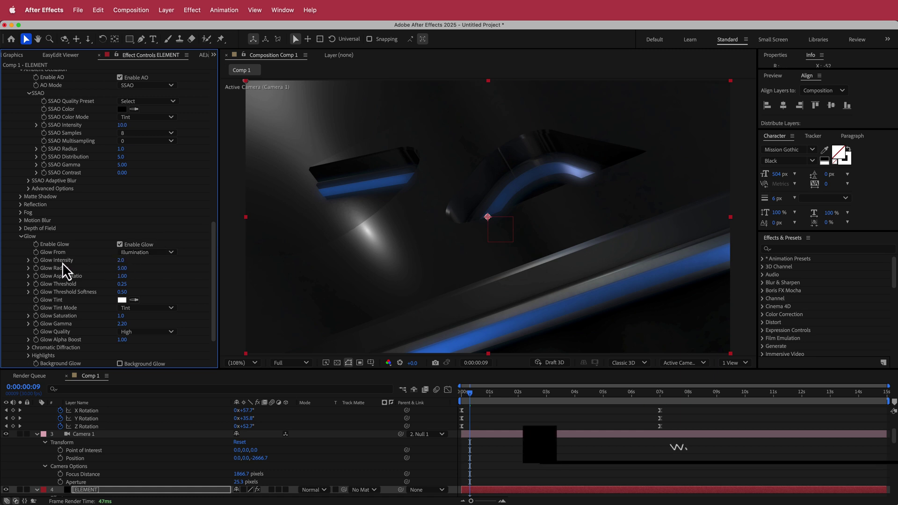
Step: Add the expression wiggle(1,10) to ELEMENT's Glow Intensity and check the flicker up to 0:00:02:00
{"action": "left_click", "coordinate": [36, 260], "text": "alt"}
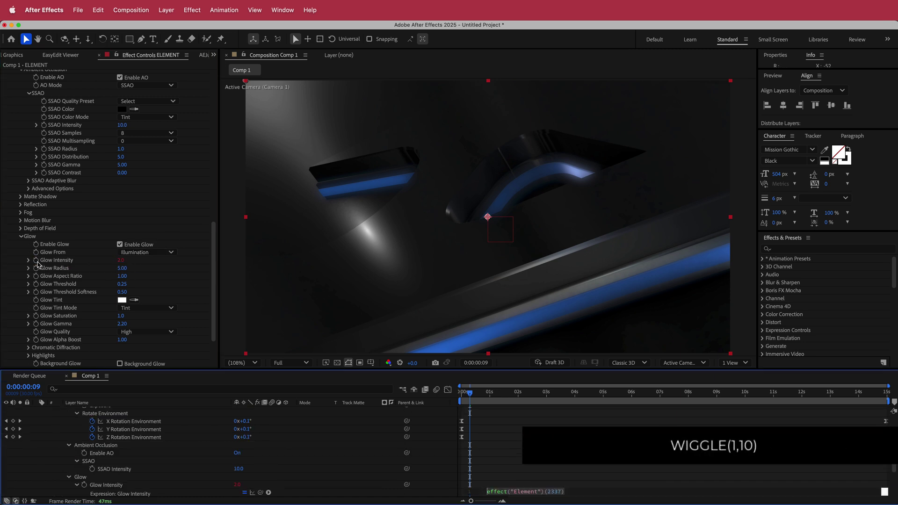
{"action": "type", "text": "wiggle()"}
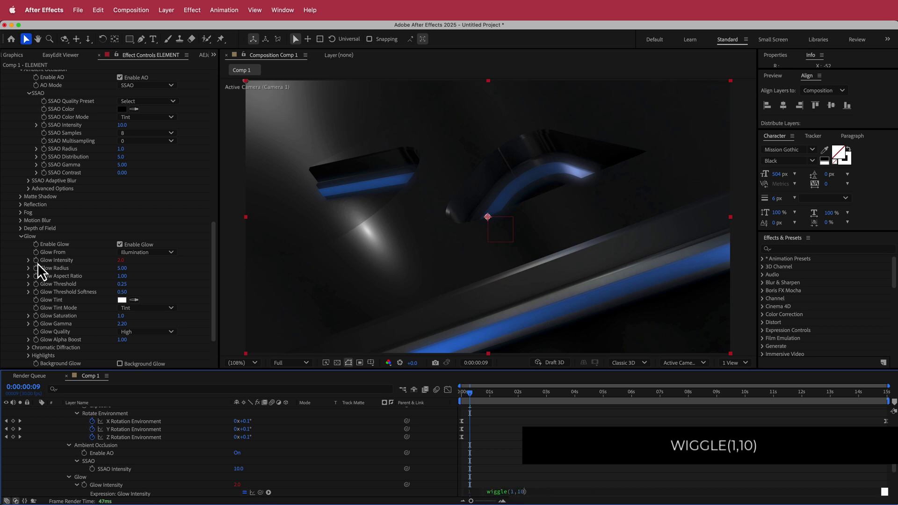
{"action": "left_click_drag", "start_coordinate": [464, 399], "coordinate": [518, 414]}
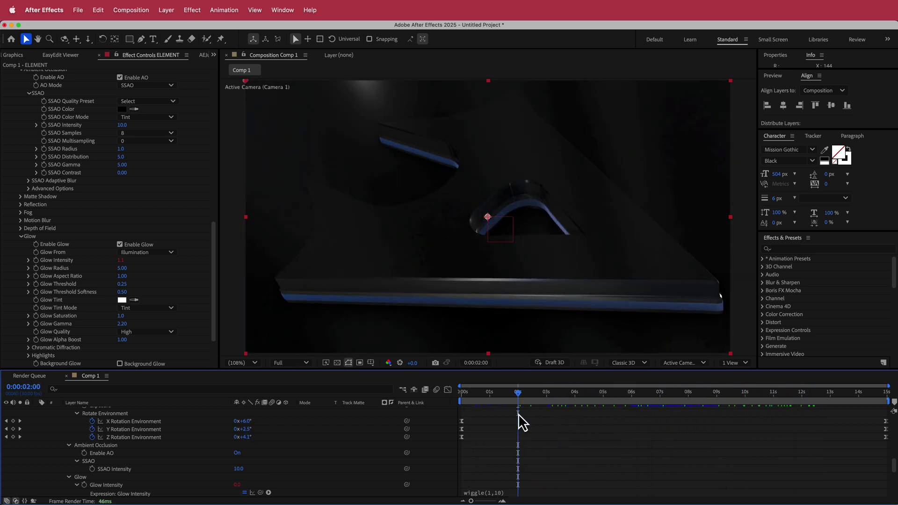
Step: At 0:00:00:00, add keyframes for Camera 1's Blur Level and Aperture, setting the Aperture to 200 pixels
{"action": "left_click", "coordinate": [69, 445]}
{"action": "scroll", "coordinate": [115, 444], "scroll_direction": "down", "scroll_amount": 5}
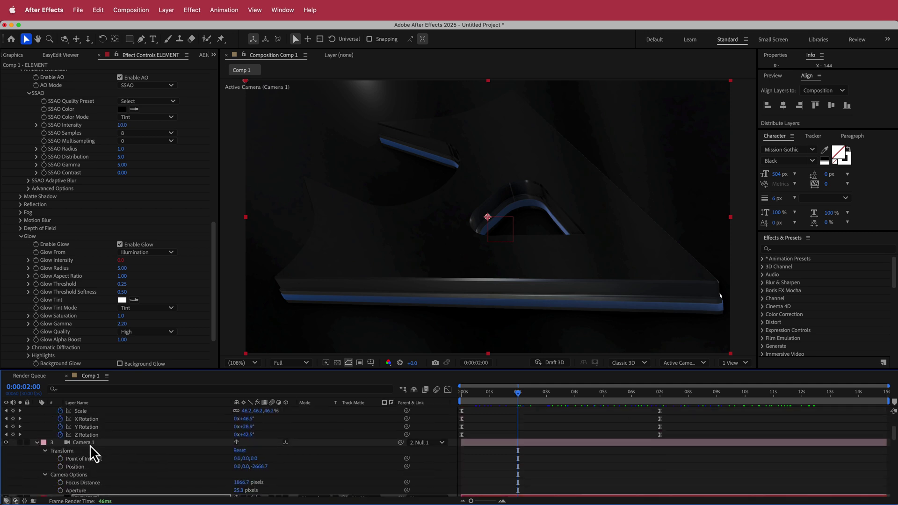
{"action": "left_click", "coordinate": [220, 443]}
{"action": "left_click_drag", "start_coordinate": [518, 397], "coordinate": [460, 396]}
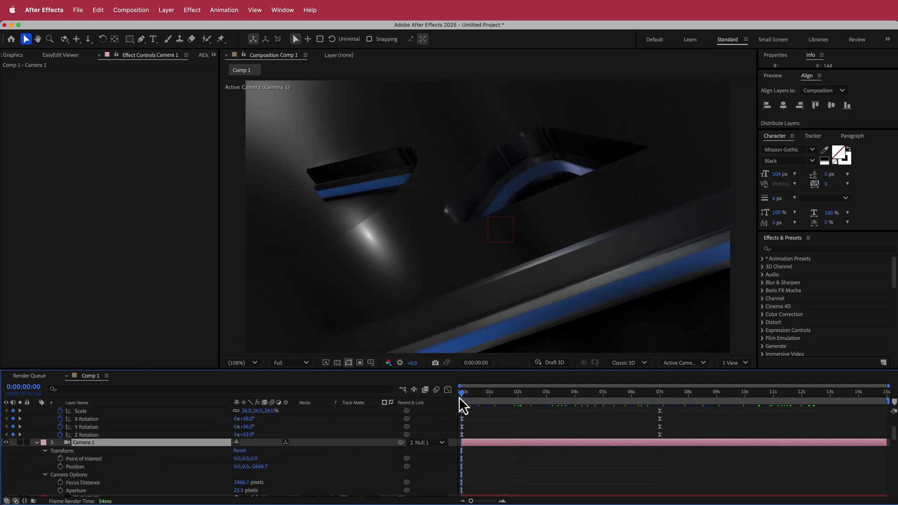
{"action": "scroll", "coordinate": [91, 432], "scroll_direction": "down", "scroll_amount": 4}
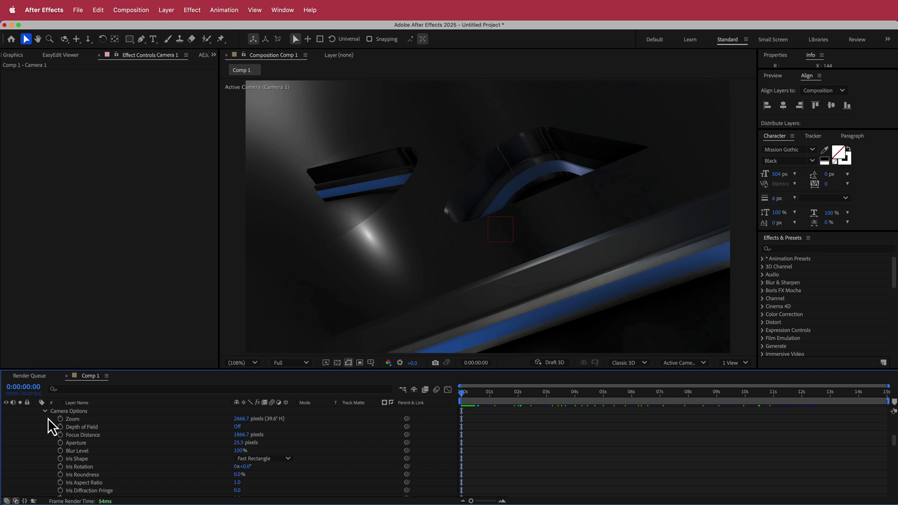
{"action": "left_click", "coordinate": [62, 452]}
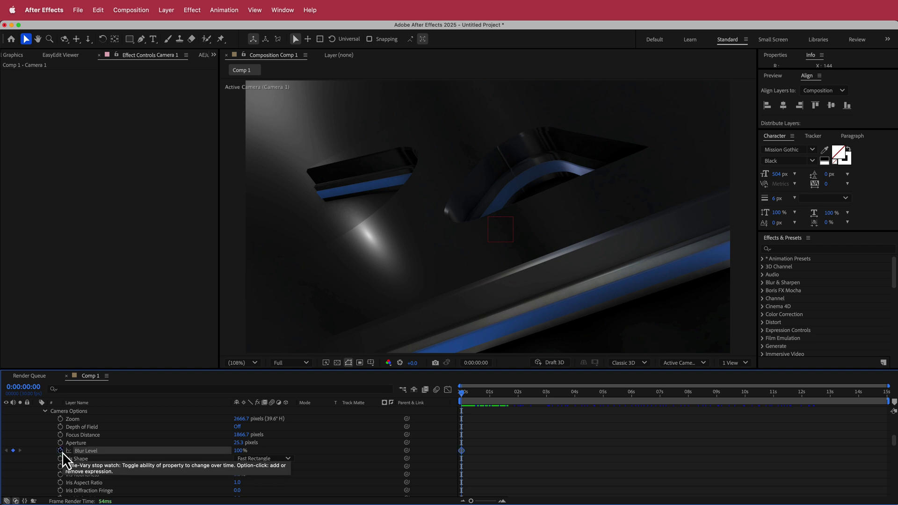
{"action": "left_click", "coordinate": [61, 443]}
{"action": "left_click", "coordinate": [239, 443]}
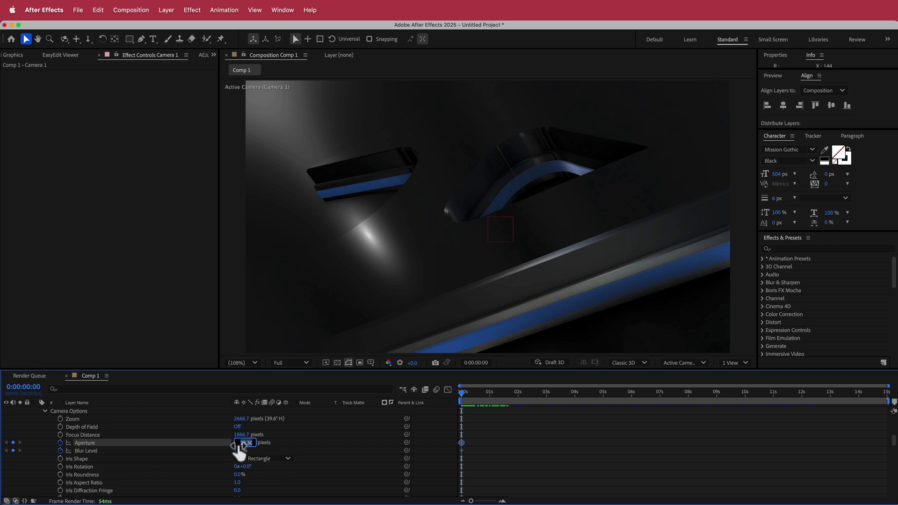
{"action": "type", "text": "200"}
Step: Set Camera 1's Focus Distance to 25000 pixels
{"action": "key", "text": "shift+Tab"}
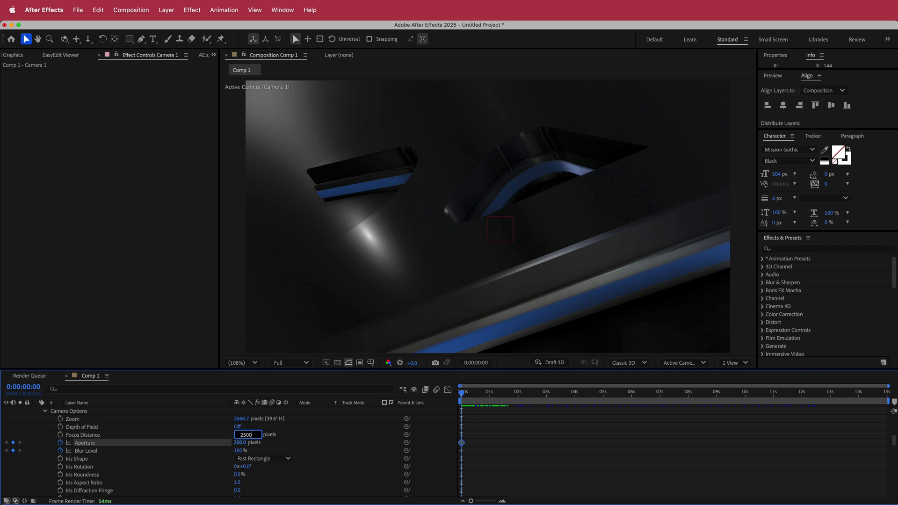
{"action": "type", "text": "25000"}
{"action": "key", "text": "Return"}
{"action": "left_click", "coordinate": [241, 450]}
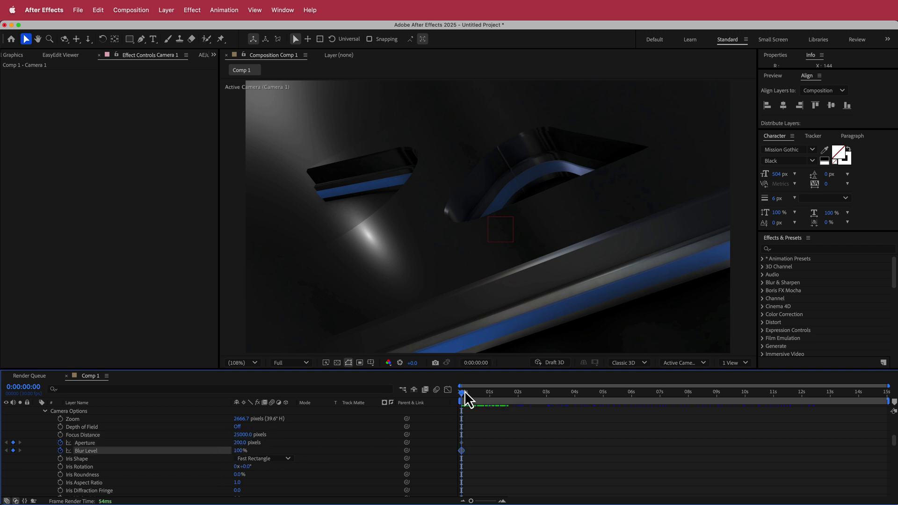
Step: At 0:00:07:00, keyframe Camera 1's Blur Level at 0% and add a second Aperture keyframe, then return to the start
{"action": "left_click_drag", "start_coordinate": [462, 393], "coordinate": [660, 413]}
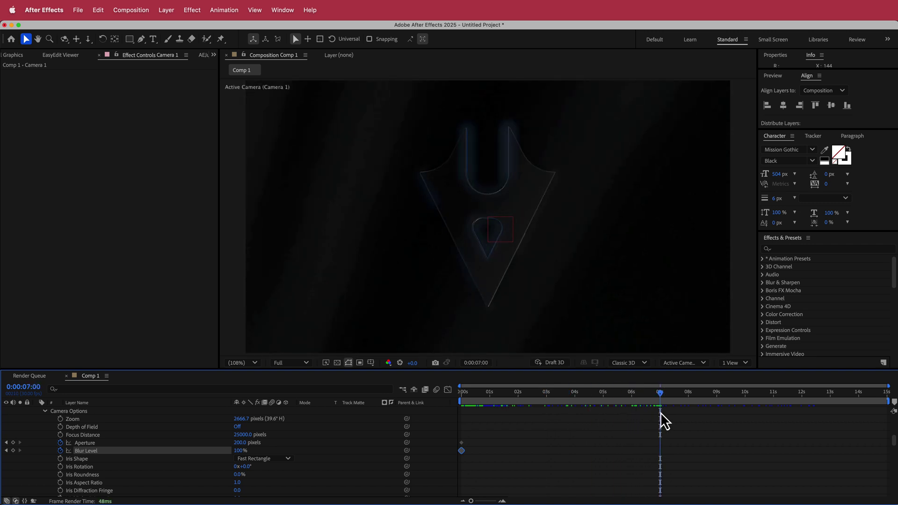
{"action": "left_click", "coordinate": [239, 451]}
{"action": "type", "text": "0"}
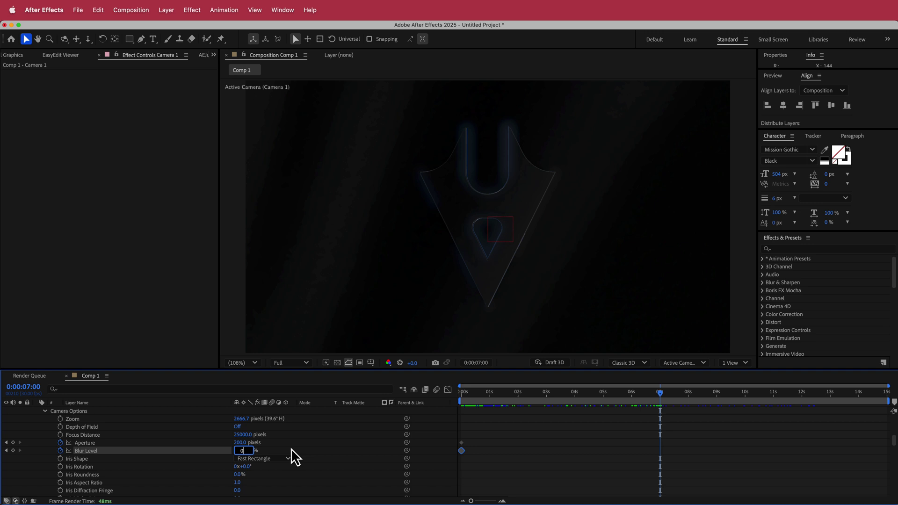
{"action": "key", "text": "Return"}
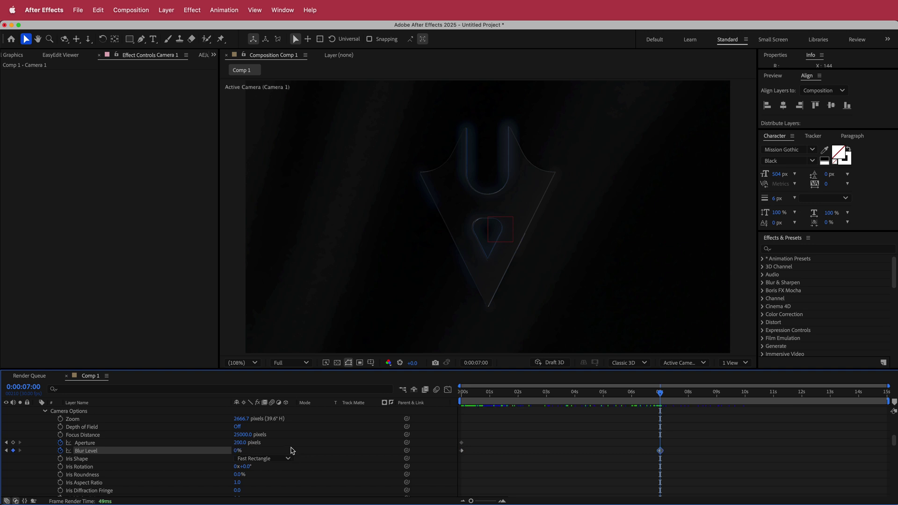
{"action": "left_click", "coordinate": [241, 443]}
{"action": "key", "text": "Return"}
{"action": "left_click_drag", "start_coordinate": [661, 391], "coordinate": [462, 411]}
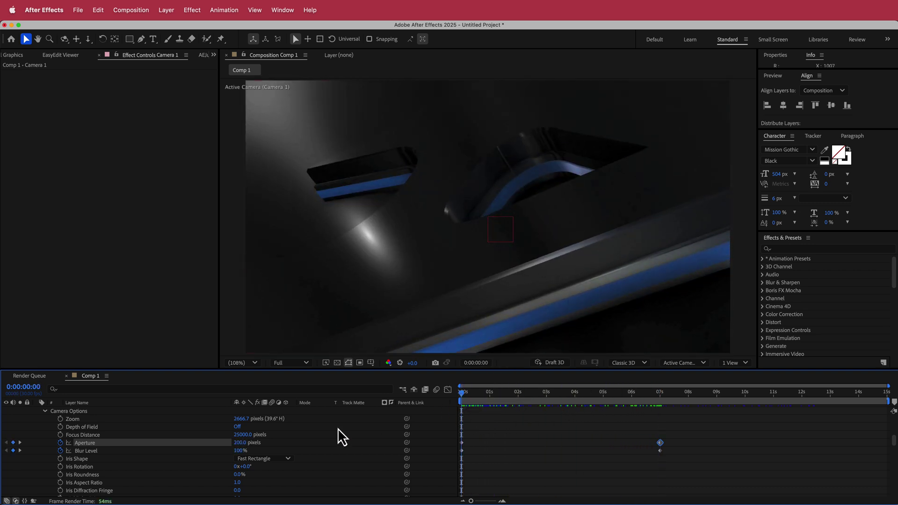
Step: Collapse the properties of Camera 1, Null 1 and Null 2 in the timeline
{"action": "scroll", "coordinate": [85, 435], "scroll_direction": "up", "scroll_amount": 4}
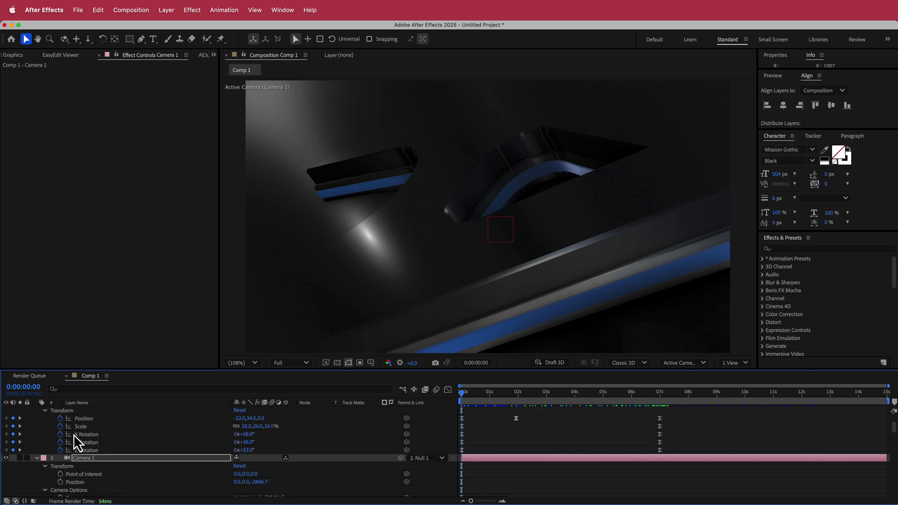
{"action": "left_click", "coordinate": [37, 458]}
{"action": "scroll", "coordinate": [69, 434], "scroll_direction": "up", "scroll_amount": 2}
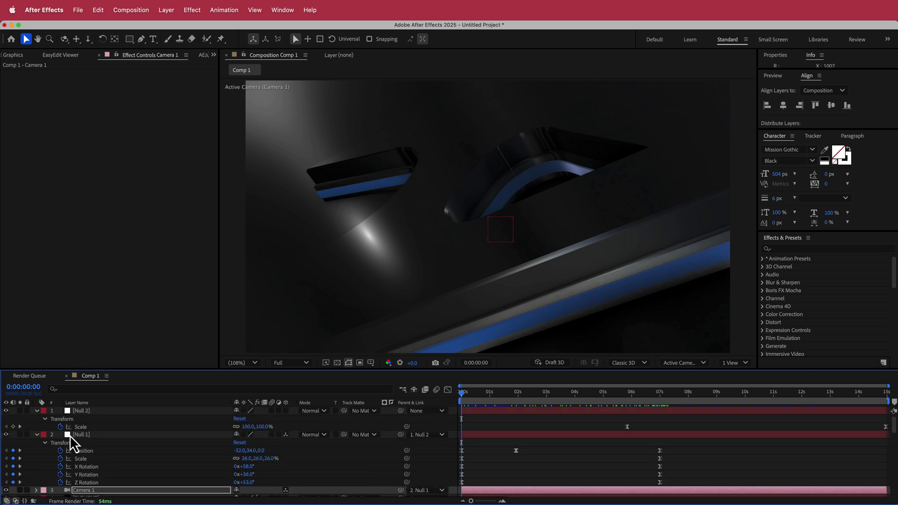
{"action": "left_click", "coordinate": [37, 435]}
{"action": "left_click", "coordinate": [37, 410]}
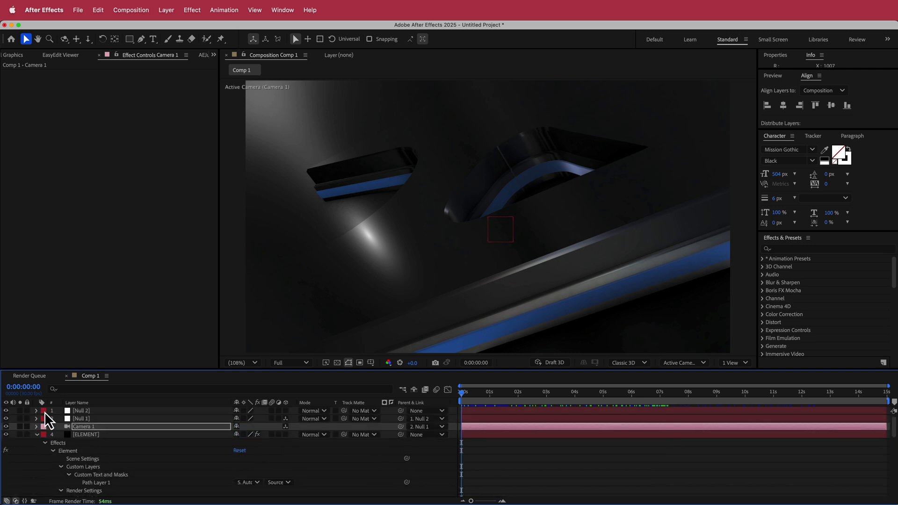
Step: Create an adjustment layer above Camera 1 and apply the Curves effect to it
{"action": "right_click", "coordinate": [392, 412]}
{"action": "mouse_move", "coordinate": [416, 418]}
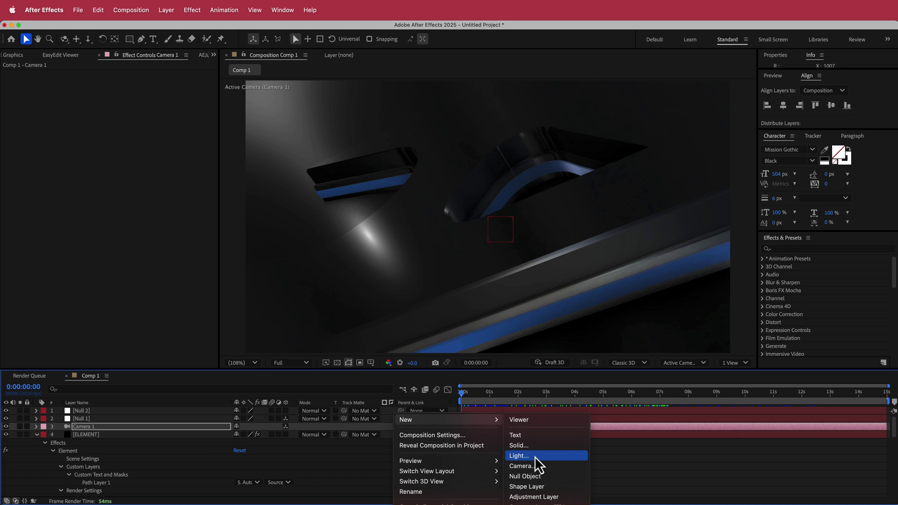
{"action": "left_click", "coordinate": [557, 496]}
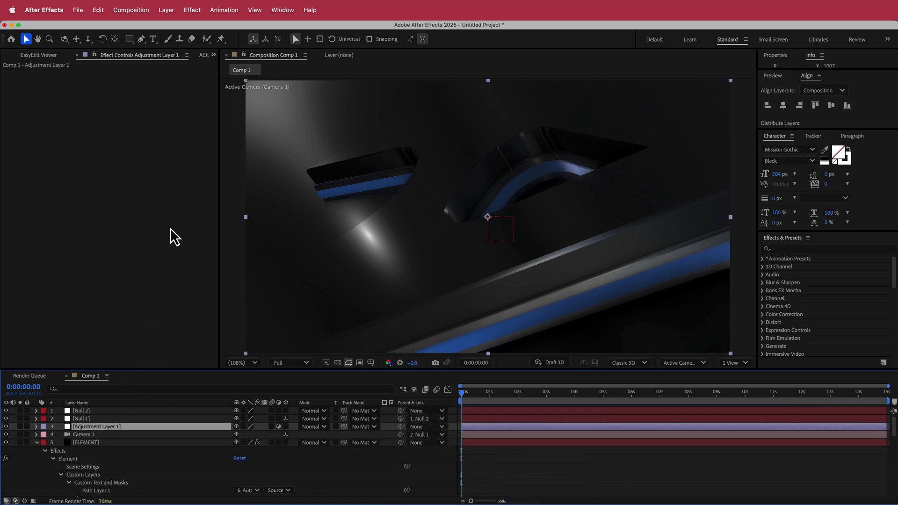
{"action": "key", "text": "ctrl+space"}
{"action": "type", "text": "curv"}
{"action": "key", "text": "Return"}
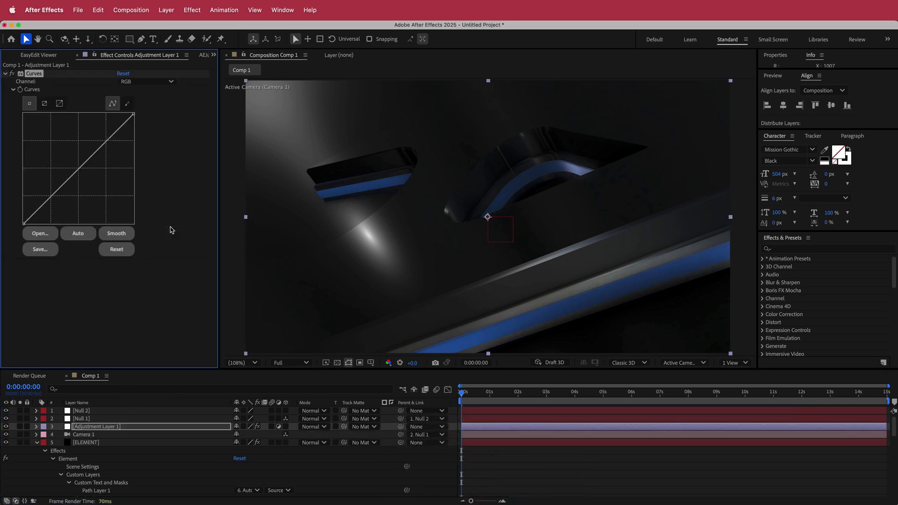
Step: Raise the shadows and slightly lower the highlights of the RGB curve, then review the look up to 0:00:07:27
{"action": "left_click_drag", "start_coordinate": [51, 194], "coordinate": [51, 187]}
{"action": "left_click_drag", "start_coordinate": [94, 146], "coordinate": [110, 141]}
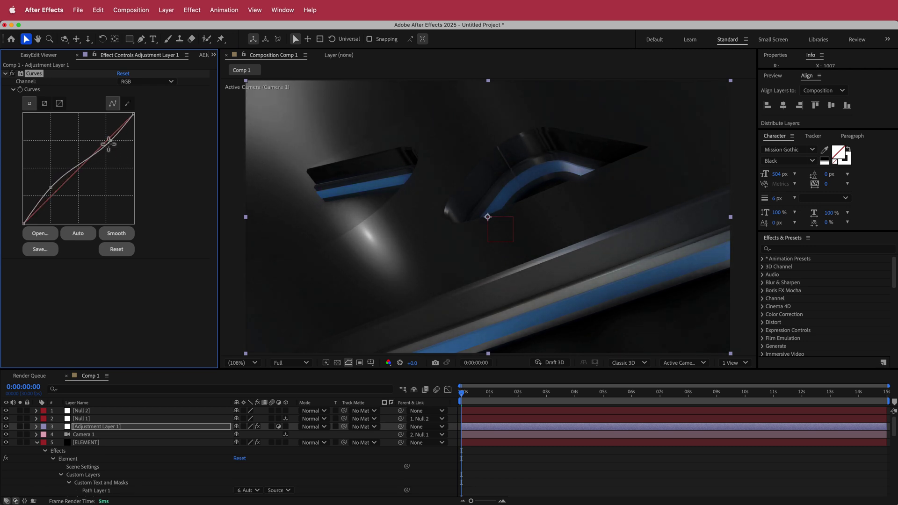
{"action": "left_click_drag", "start_coordinate": [467, 397], "coordinate": [686, 405]}
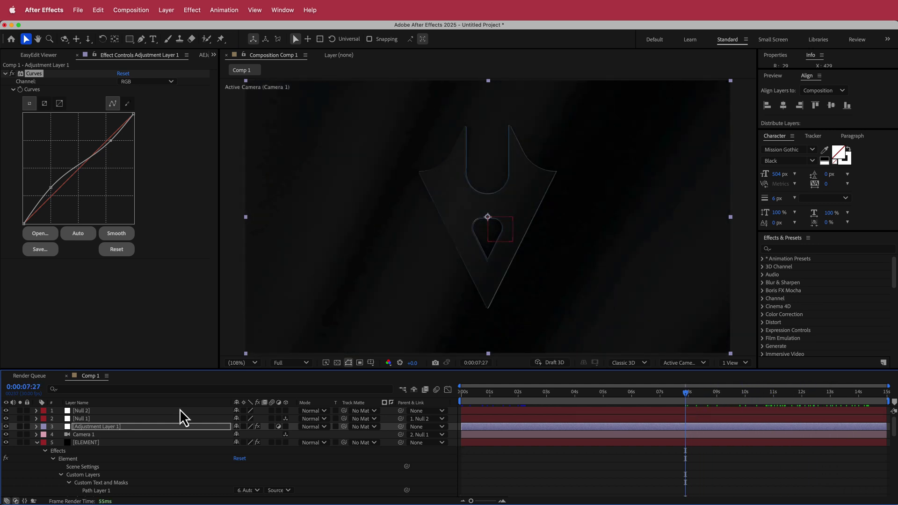
Step: Create a second adjustment layer above the Curves layer and apply the Noise effect to it
{"action": "right_click", "coordinate": [295, 410]}
{"action": "mouse_move", "coordinate": [338, 420]}
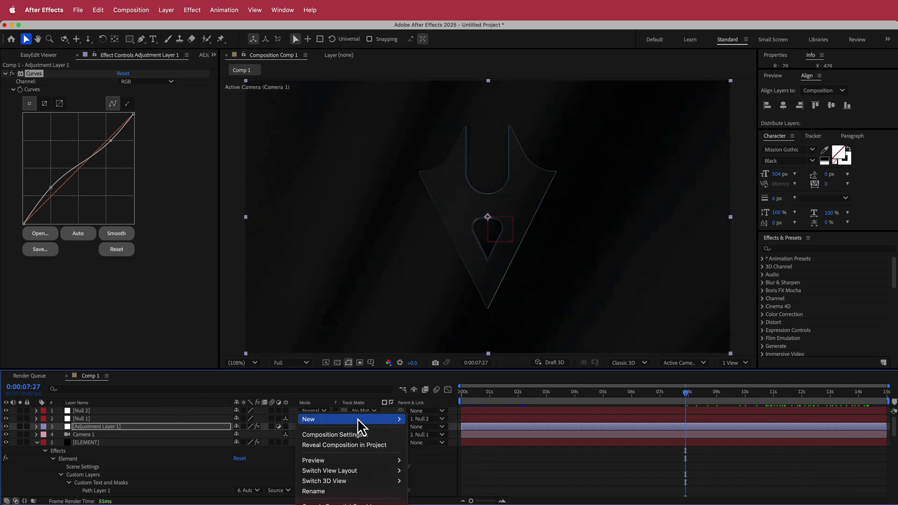
{"action": "left_click", "coordinate": [476, 497]}
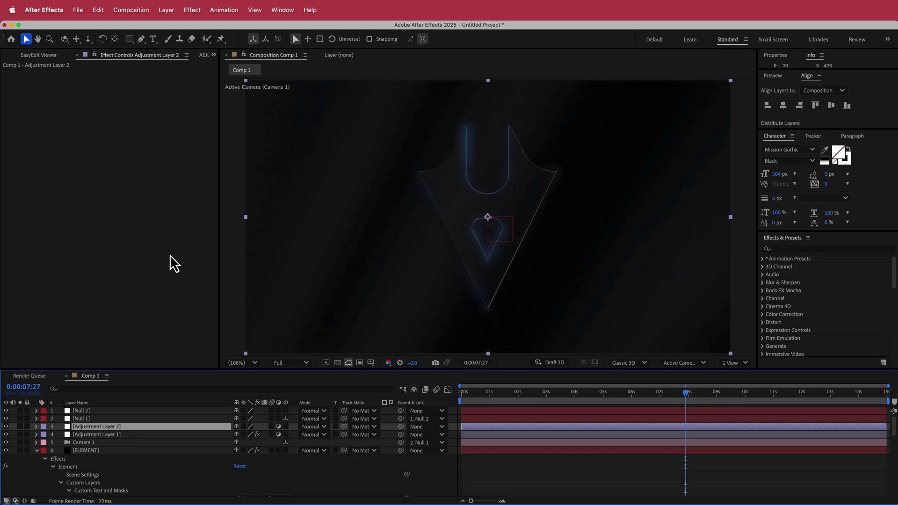
{"action": "key", "text": "ctrl+space"}
{"action": "type", "text": "noi"}
{"action": "key", "text": "Down"}
{"action": "key", "text": "Down"}
{"action": "key", "text": "Down"}
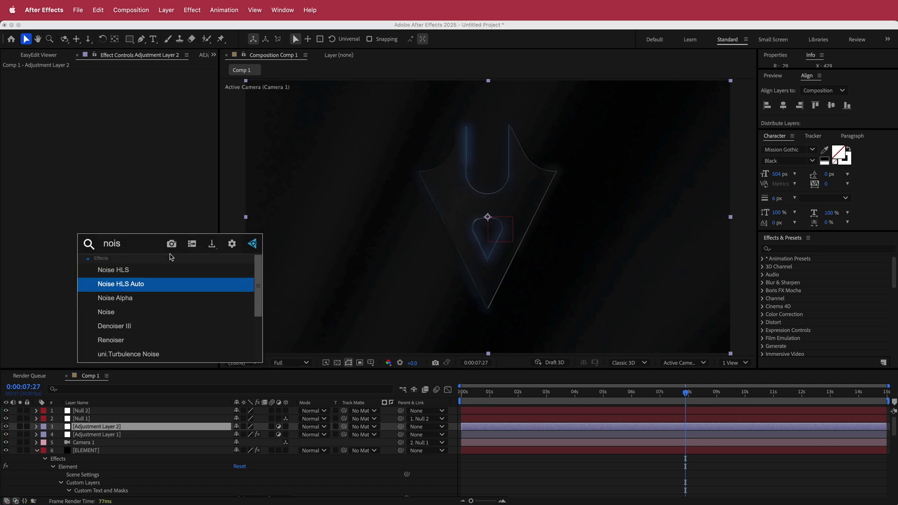
{"action": "key", "text": "Return"}
Step: Set the Amount of Noise to 10% and scrub the animation to check the grain at 0:00:10:15 and 0:00:04:16
{"action": "left_click", "coordinate": [123, 82]}
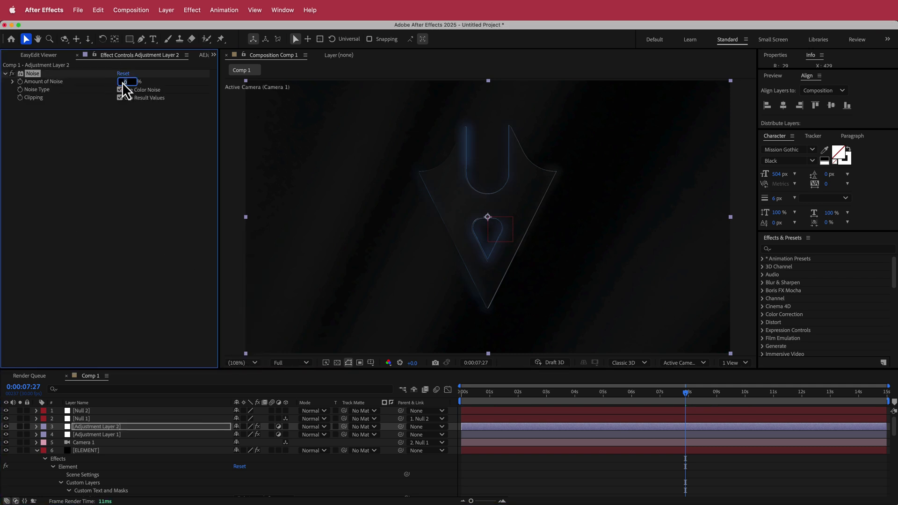
{"action": "type", "text": "10"}
{"action": "key", "text": "Return"}
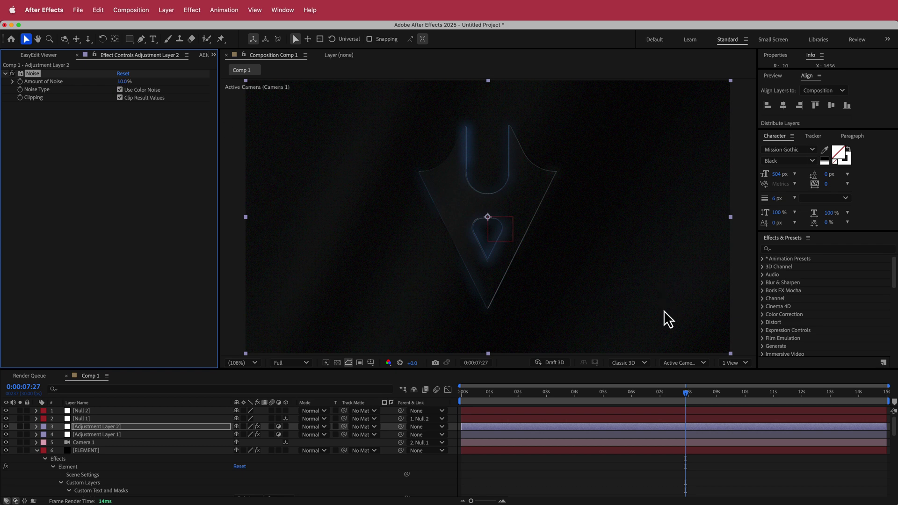
{"action": "left_click_drag", "start_coordinate": [686, 392], "coordinate": [759, 395]}
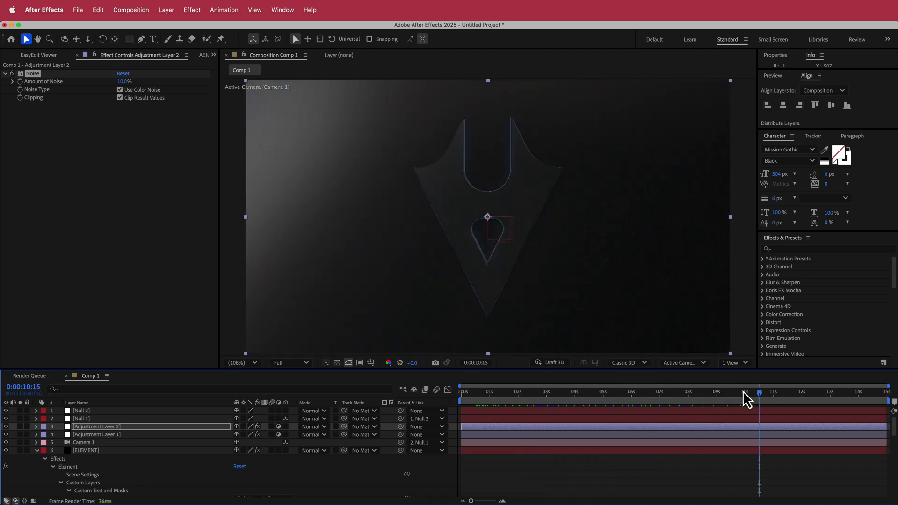
{"action": "left_click_drag", "start_coordinate": [761, 394], "coordinate": [591, 399]}
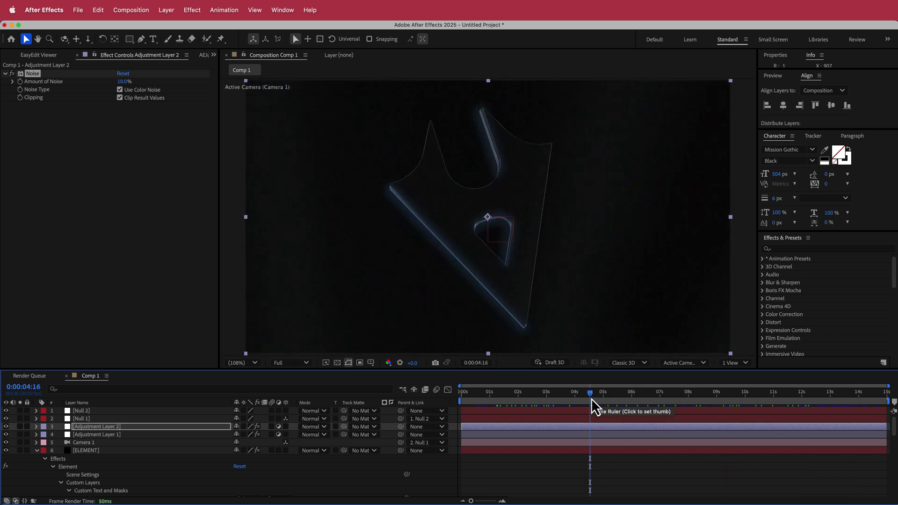